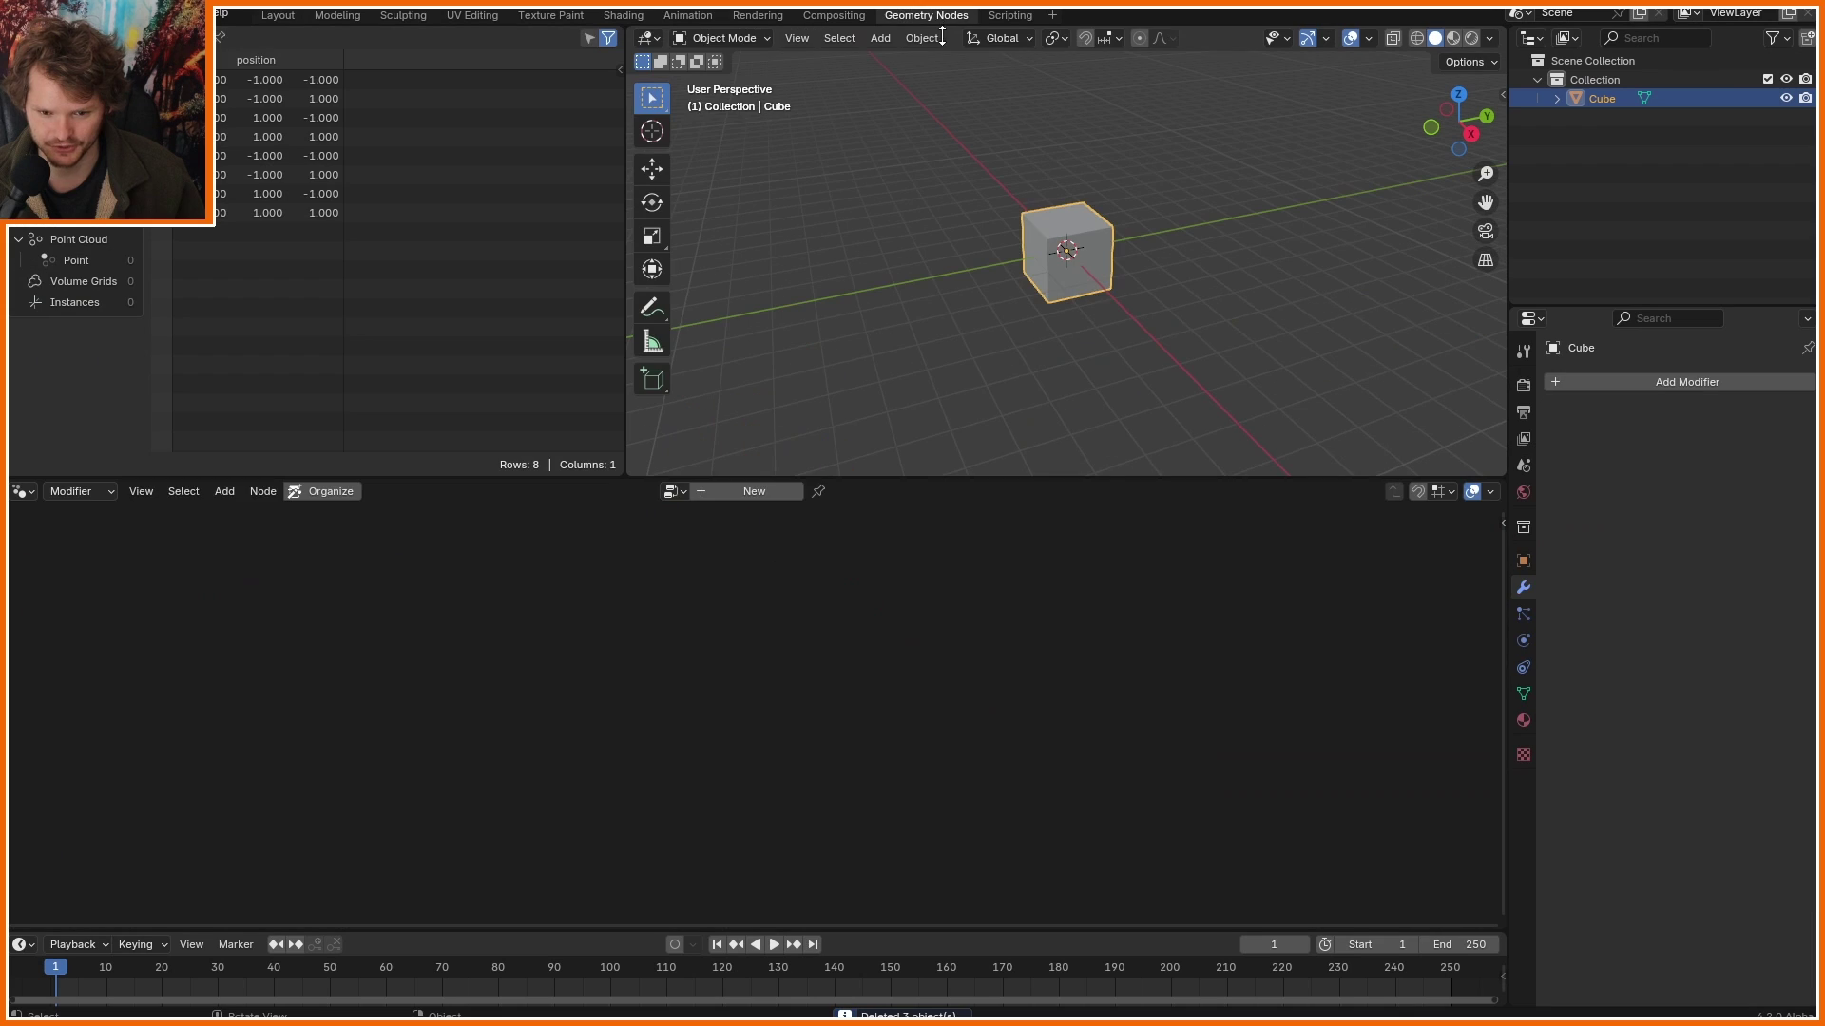
Create a geometry nodes tree on the cube, replacing its group input with a Cone passed through Delete Geometry to the output.
{"action": "left_click", "coordinate": [737, 491]}
{"action": "left_click_drag", "start_coordinate": [720, 840], "coordinate": [456, 715]}
{"action": "key", "text": "x"}
{"action": "key", "text": "KP_7"}
{"action": "left_click_drag", "start_coordinate": [1102, 121], "coordinate": [1117, 167]}
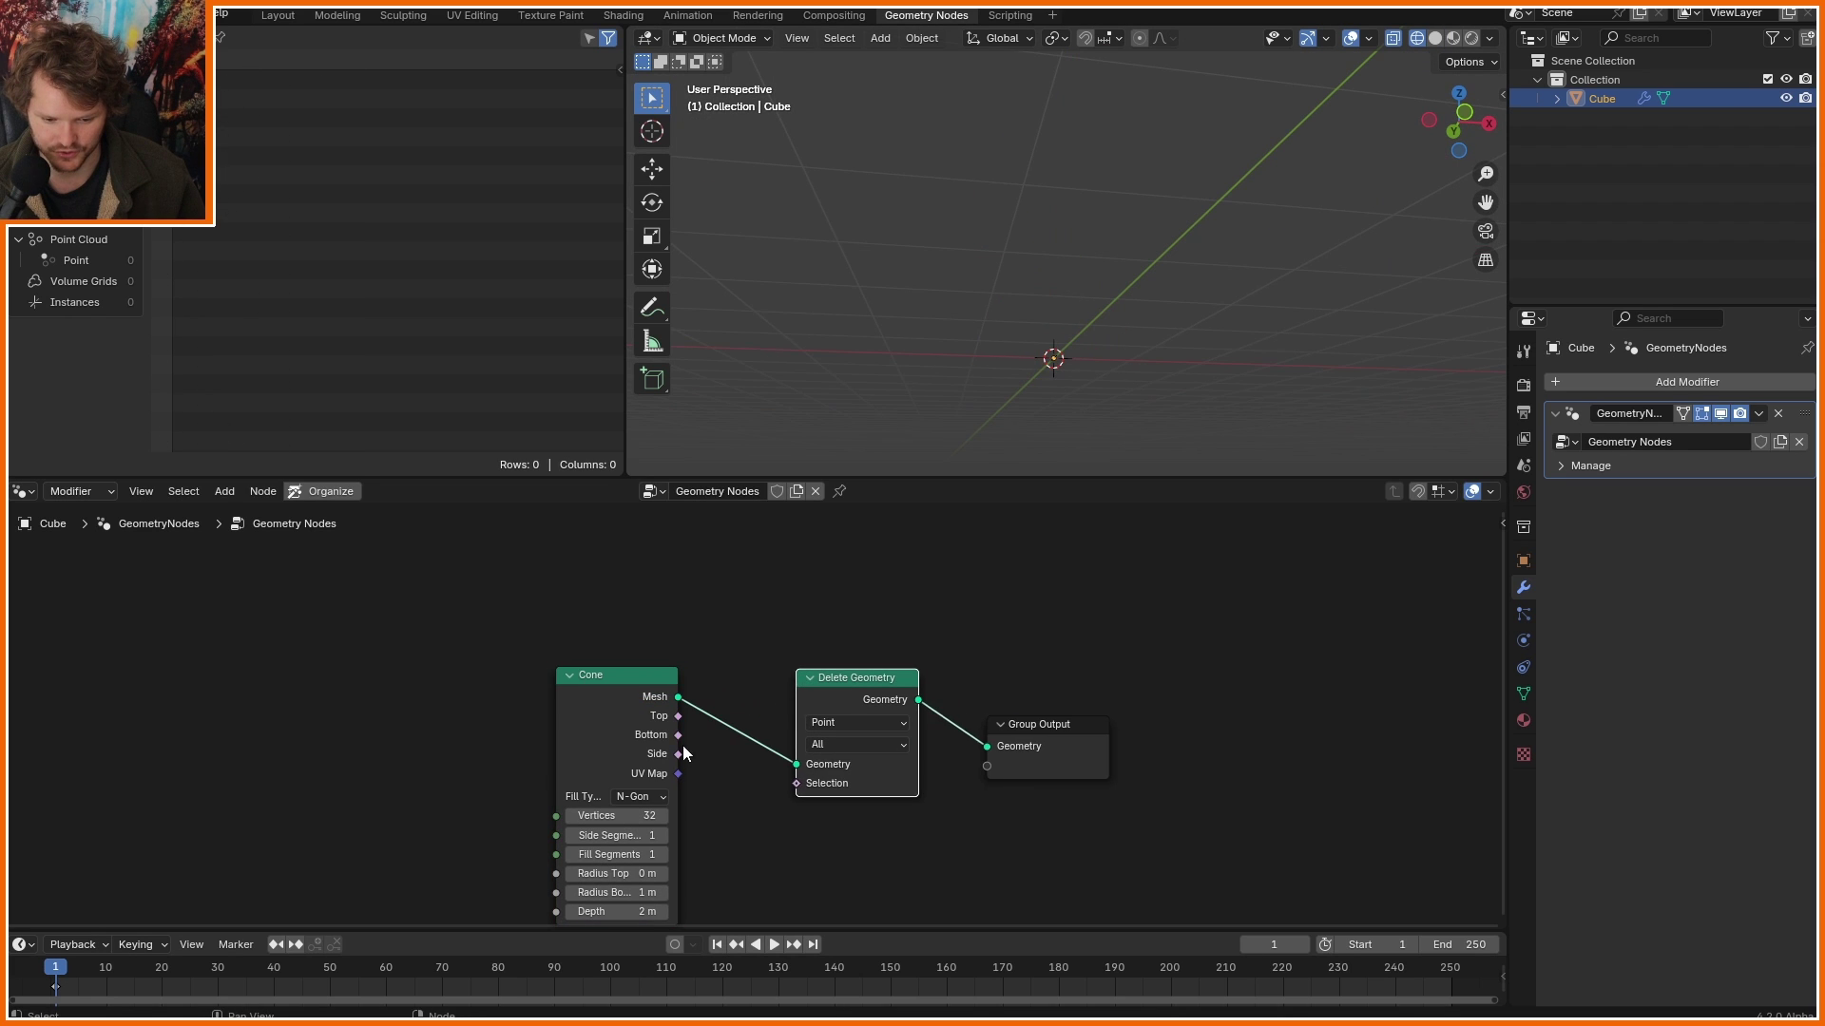
Delete the cone's base by linking Bottom to the Delete Geometry selection and setting the domain to Face.
{"action": "left_click_drag", "start_coordinate": [678, 735], "coordinate": [796, 783]}
{"action": "left_click", "coordinate": [836, 723]}
{"action": "left_click", "coordinate": [836, 728]}
{"action": "middle_click_drag", "start_coordinate": [1029, 315], "coordinate": [1024, 332]}
Flatten the cone with a Transform Geometry node at Z scale 0 and set its vertices to 20.
{"action": "type", "text": "tra"}
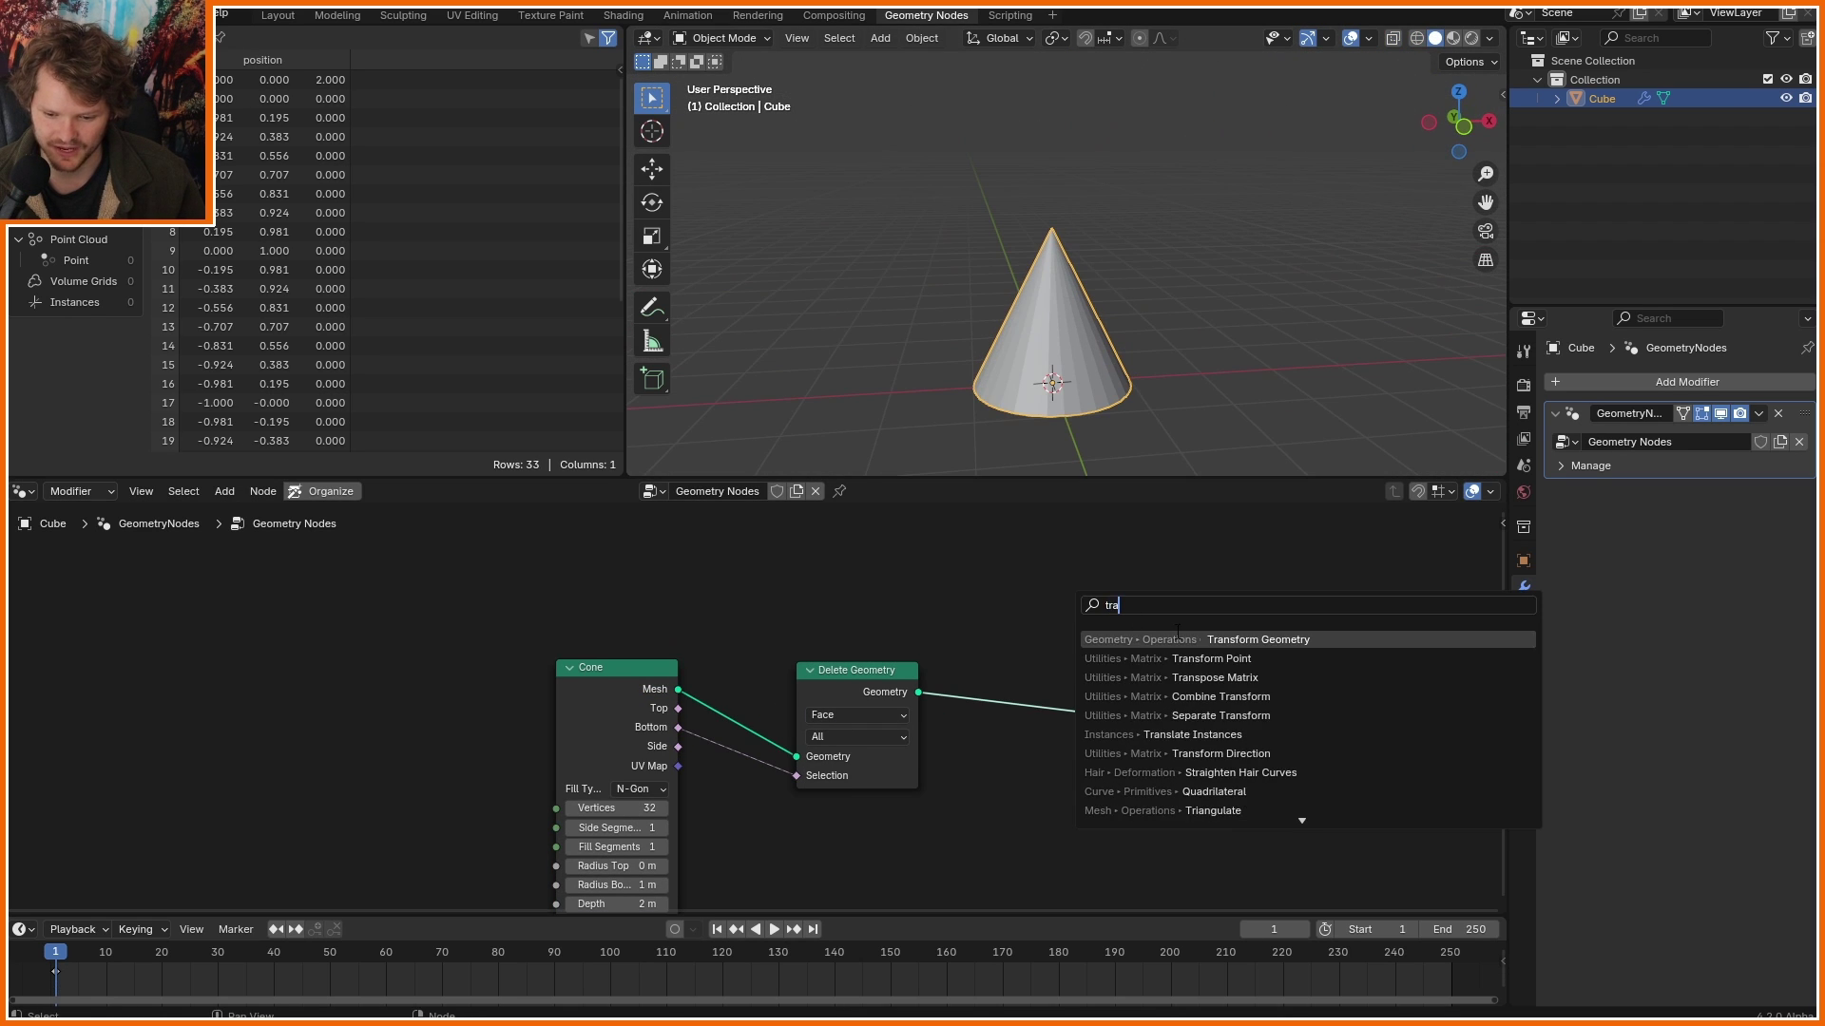
{"action": "key", "text": "Return"}
{"action": "left_click", "coordinate": [988, 617]}
{"action": "key", "text": "Return"}
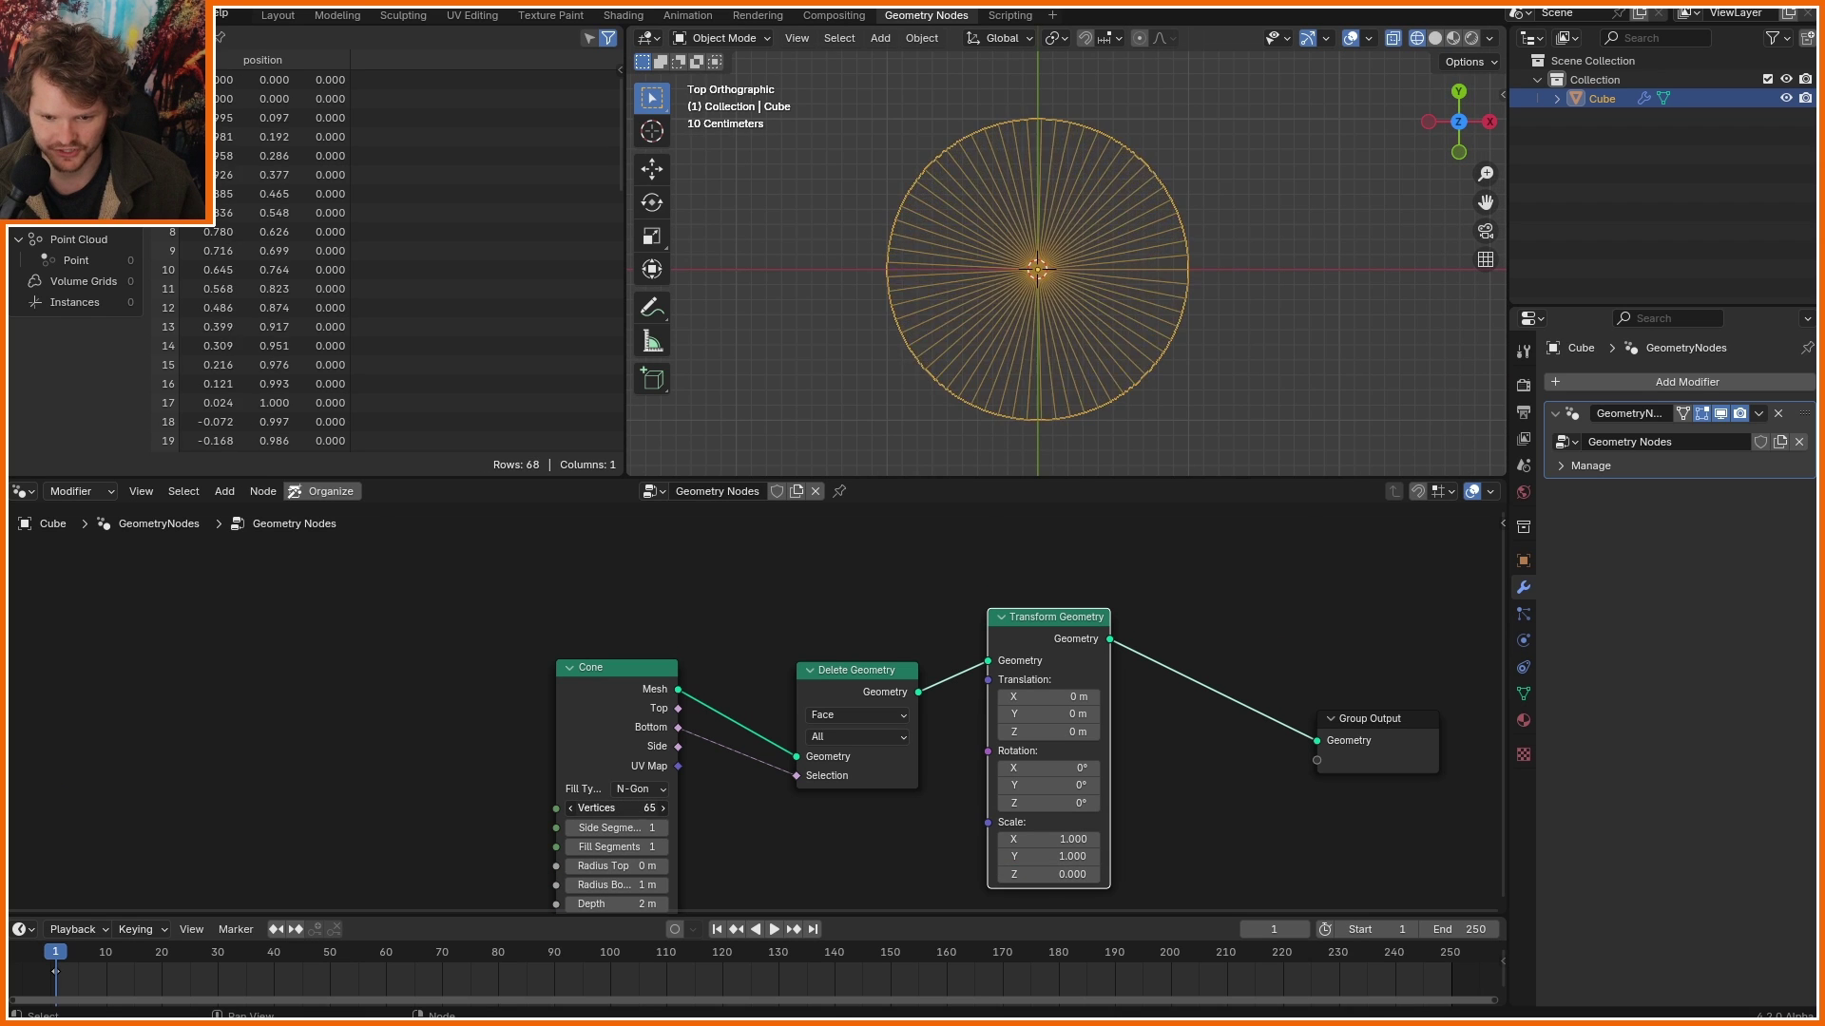
{"action": "left_click_drag", "start_coordinate": [616, 807], "coordinate": [576, 810]}
Add an Image input node and load the Spring - Blender Open Movie video from the Desktop folder.
{"action": "middle_click_drag", "start_coordinate": [591, 512], "coordinate": [816, 743]}
{"action": "key", "text": "shift+a"}
{"action": "left_click", "coordinate": [682, 601]}
{"action": "type", "text": "image"}
{"action": "left_click", "coordinate": [777, 633]}
{"action": "left_click", "coordinate": [473, 634]}
{"action": "scroll", "coordinate": [563, 665], "scroll_direction": "up", "scroll_amount": 5}
{"action": "left_click", "coordinate": [578, 680]}
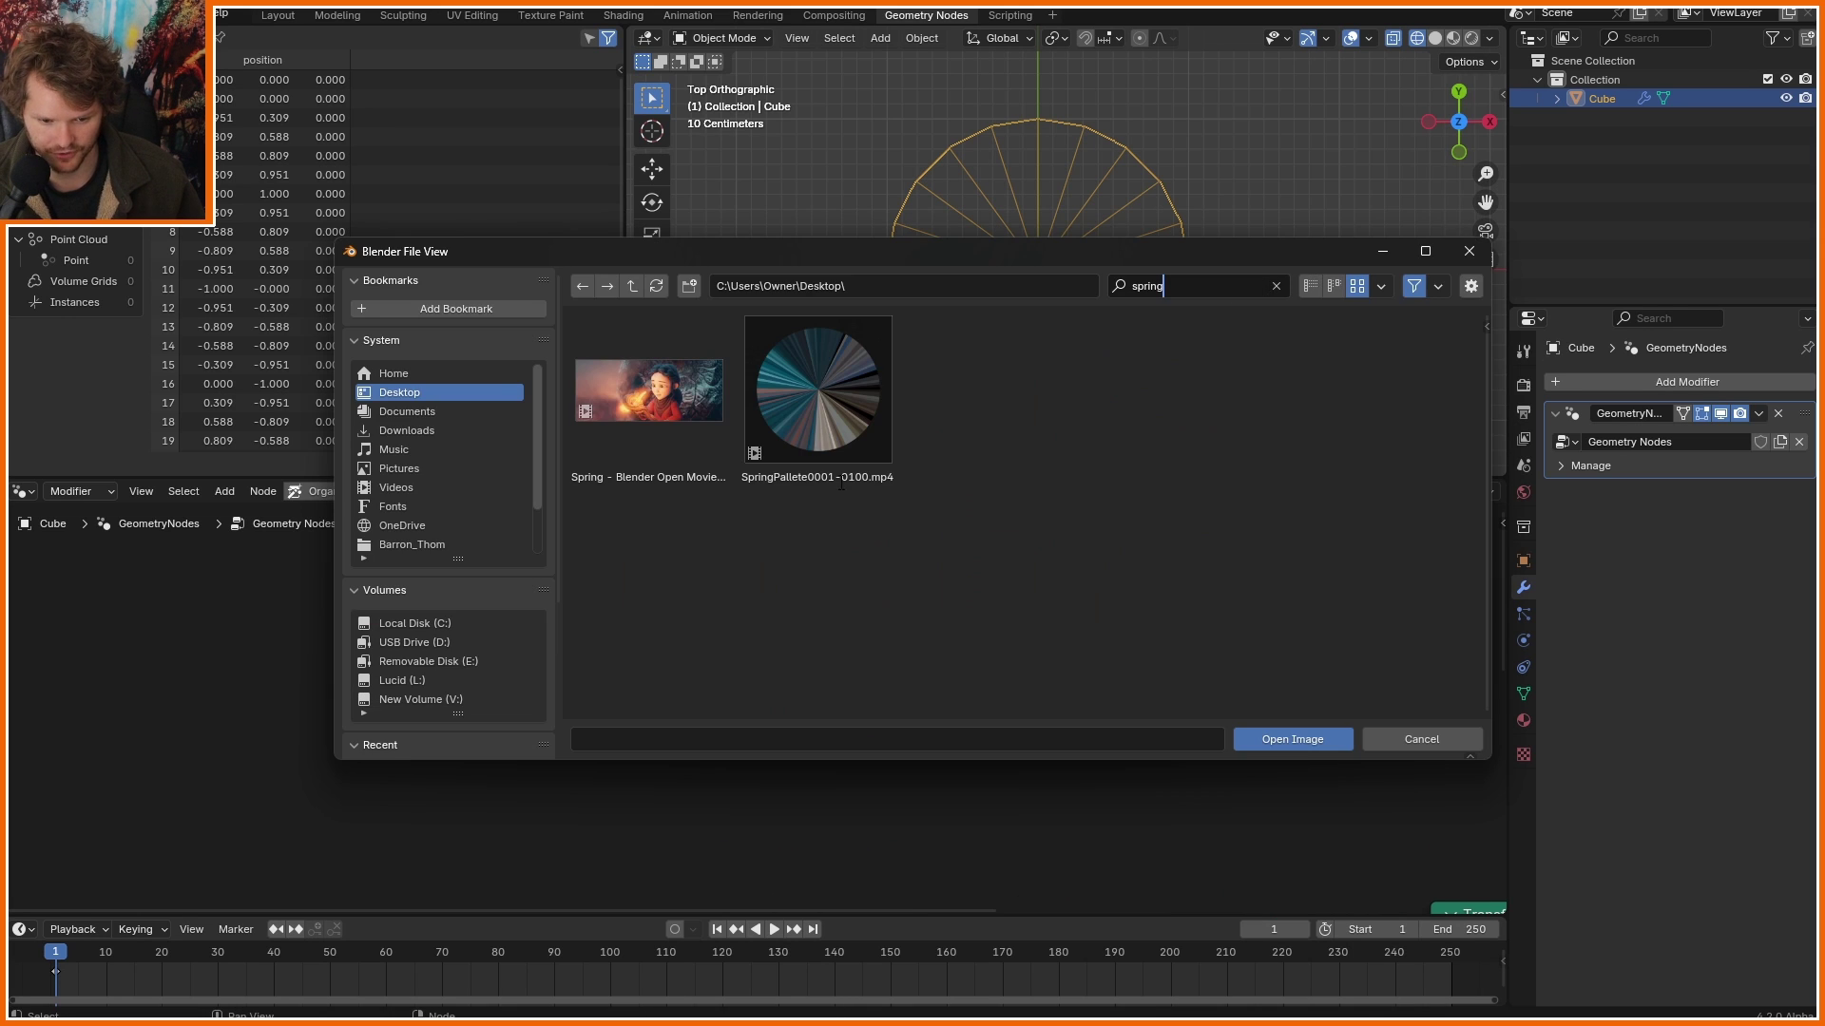
{"action": "double_click", "coordinate": [631, 395]}
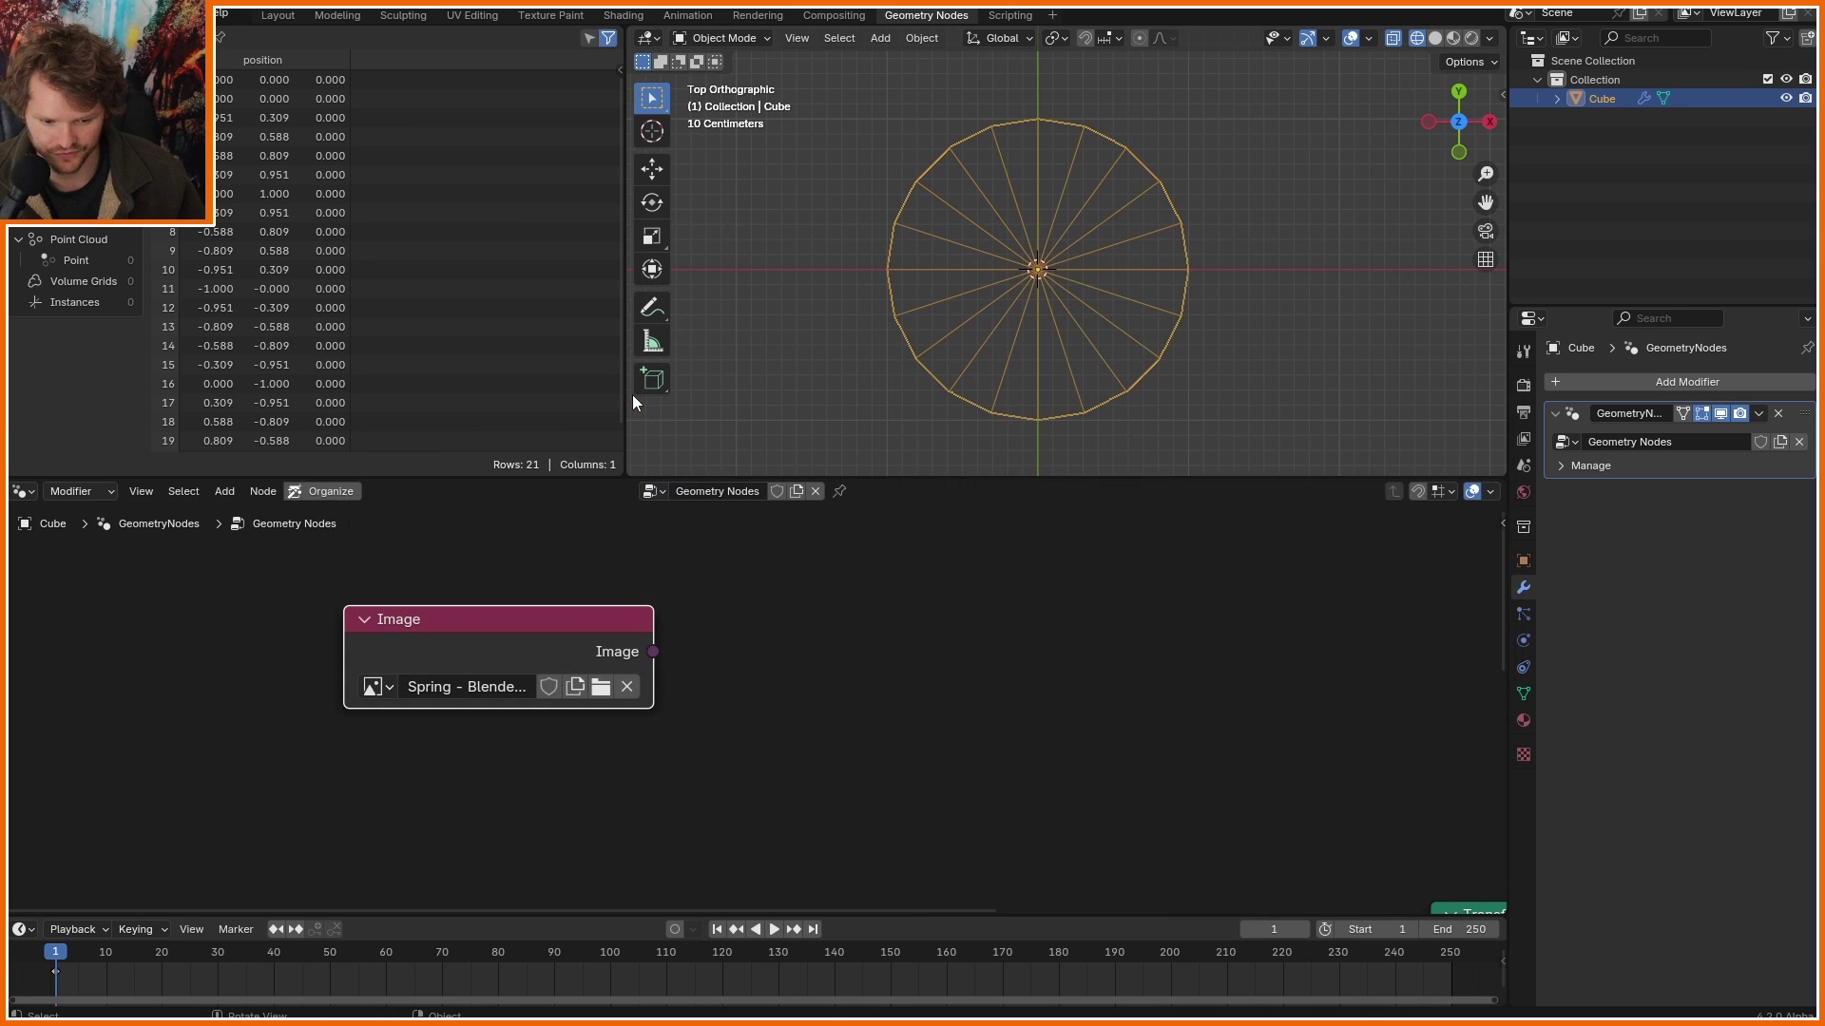
Add an Image Info node fed by the image output.
{"action": "left_click_drag", "start_coordinate": [627, 675], "coordinate": [819, 599]}
{"action": "type", "text": "image info"}
{"action": "key", "text": "Return"}
{"action": "left_click", "coordinate": [710, 596]}
Add a Math node set to Divide that divides the Image Info width by its height.
{"action": "middle_click_drag", "start_coordinate": [1123, 642], "coordinate": [755, 614]}
{"action": "key", "text": "d"}
{"action": "left_click_drag", "start_coordinate": [748, 613], "coordinate": [669, 582]}
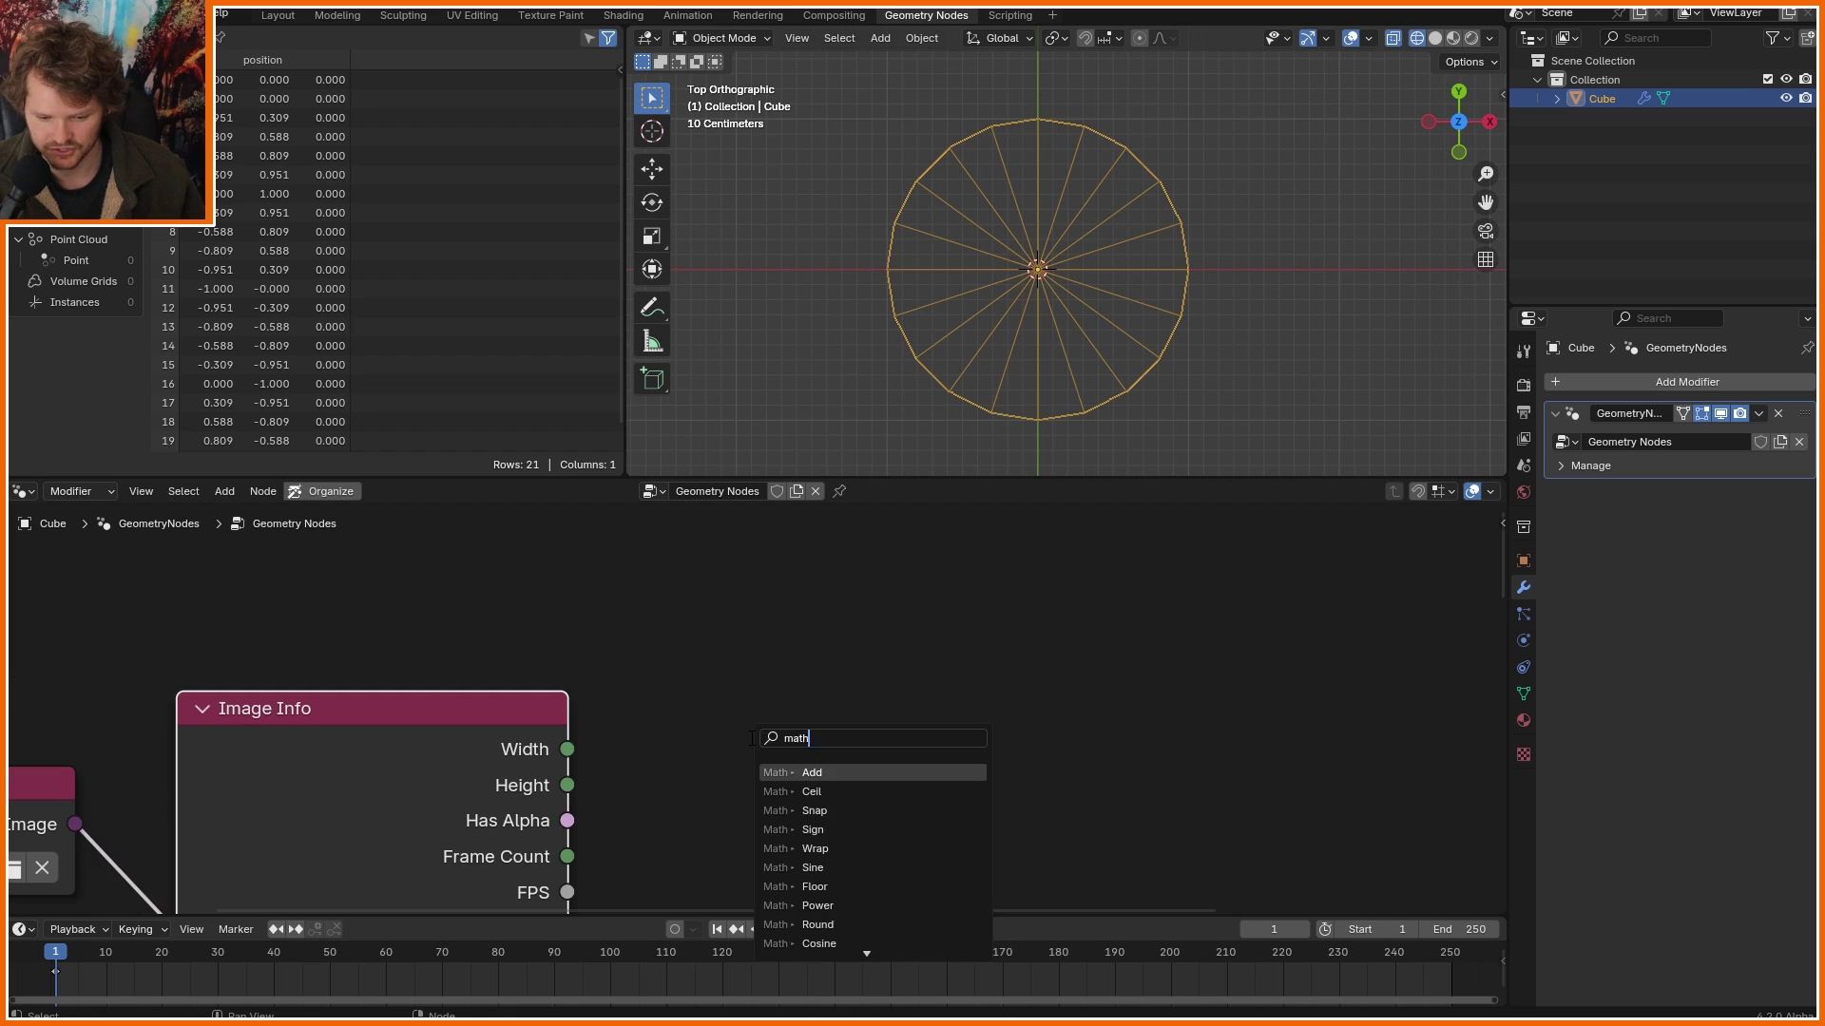
{"action": "key", "text": "Return"}
{"action": "left_click", "coordinate": [808, 631]}
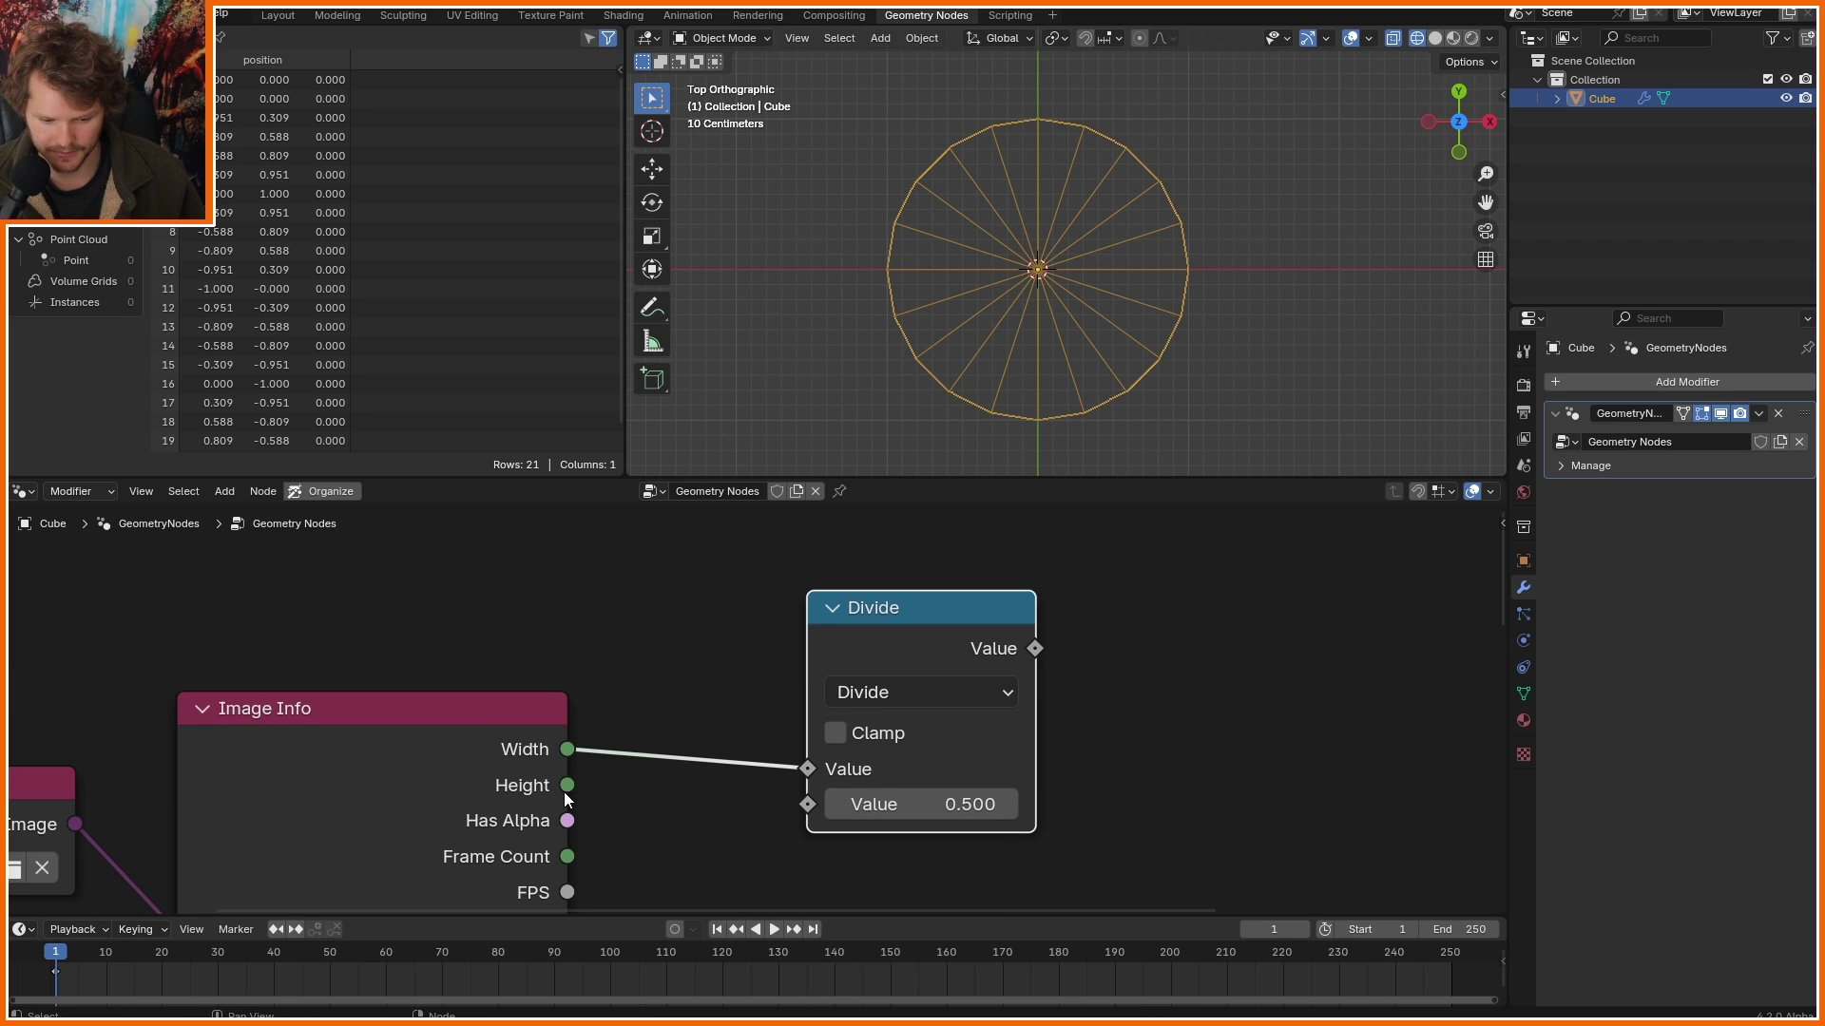
{"action": "left_click_drag", "start_coordinate": [568, 785], "coordinate": [808, 804]}
{"action": "left_click", "coordinate": [832, 608]}
{"action": "left_click", "coordinate": [833, 608]}
{"action": "left_click_drag", "start_coordinate": [859, 629], "coordinate": [811, 610]}
{"action": "scroll", "coordinate": [811, 611], "scroll_direction": "down", "scroll_amount": 5}
Duplicate the Divide node and use the copy to divide the Image Info frame count.
{"action": "middle_click_drag", "start_coordinate": [738, 765], "coordinate": [679, 733]}
{"action": "key", "text": "g"}
{"action": "left_click", "coordinate": [737, 583]}
{"action": "key", "text": "shift+d"}
{"action": "left_click_drag", "start_coordinate": [750, 554], "coordinate": [742, 744]}
Add an Integer node of 20 that supplies the frame count divisor and the cone's vertices.
{"action": "left_click_drag", "start_coordinate": [585, 743], "coordinate": [323, 823]}
{"action": "type", "text": "int"}
{"action": "key", "text": "Return"}
{"action": "left_click", "coordinate": [248, 871]}
{"action": "type", "text": "20"}
{"action": "key", "text": "Return"}
{"action": "scroll", "coordinate": [346, 728], "scroll_direction": "down", "scroll_amount": 6}
{"action": "left_click_drag", "start_coordinate": [559, 860], "coordinate": [597, 848]}
{"action": "mouse_move", "coordinate": [646, 665]}
{"action": "left_mouse_down"}
{"action": "mouse_move", "coordinate": [548, 618]}
{"action": "mouse_move", "coordinate": [564, 634]}
{"action": "left_mouse_up"}
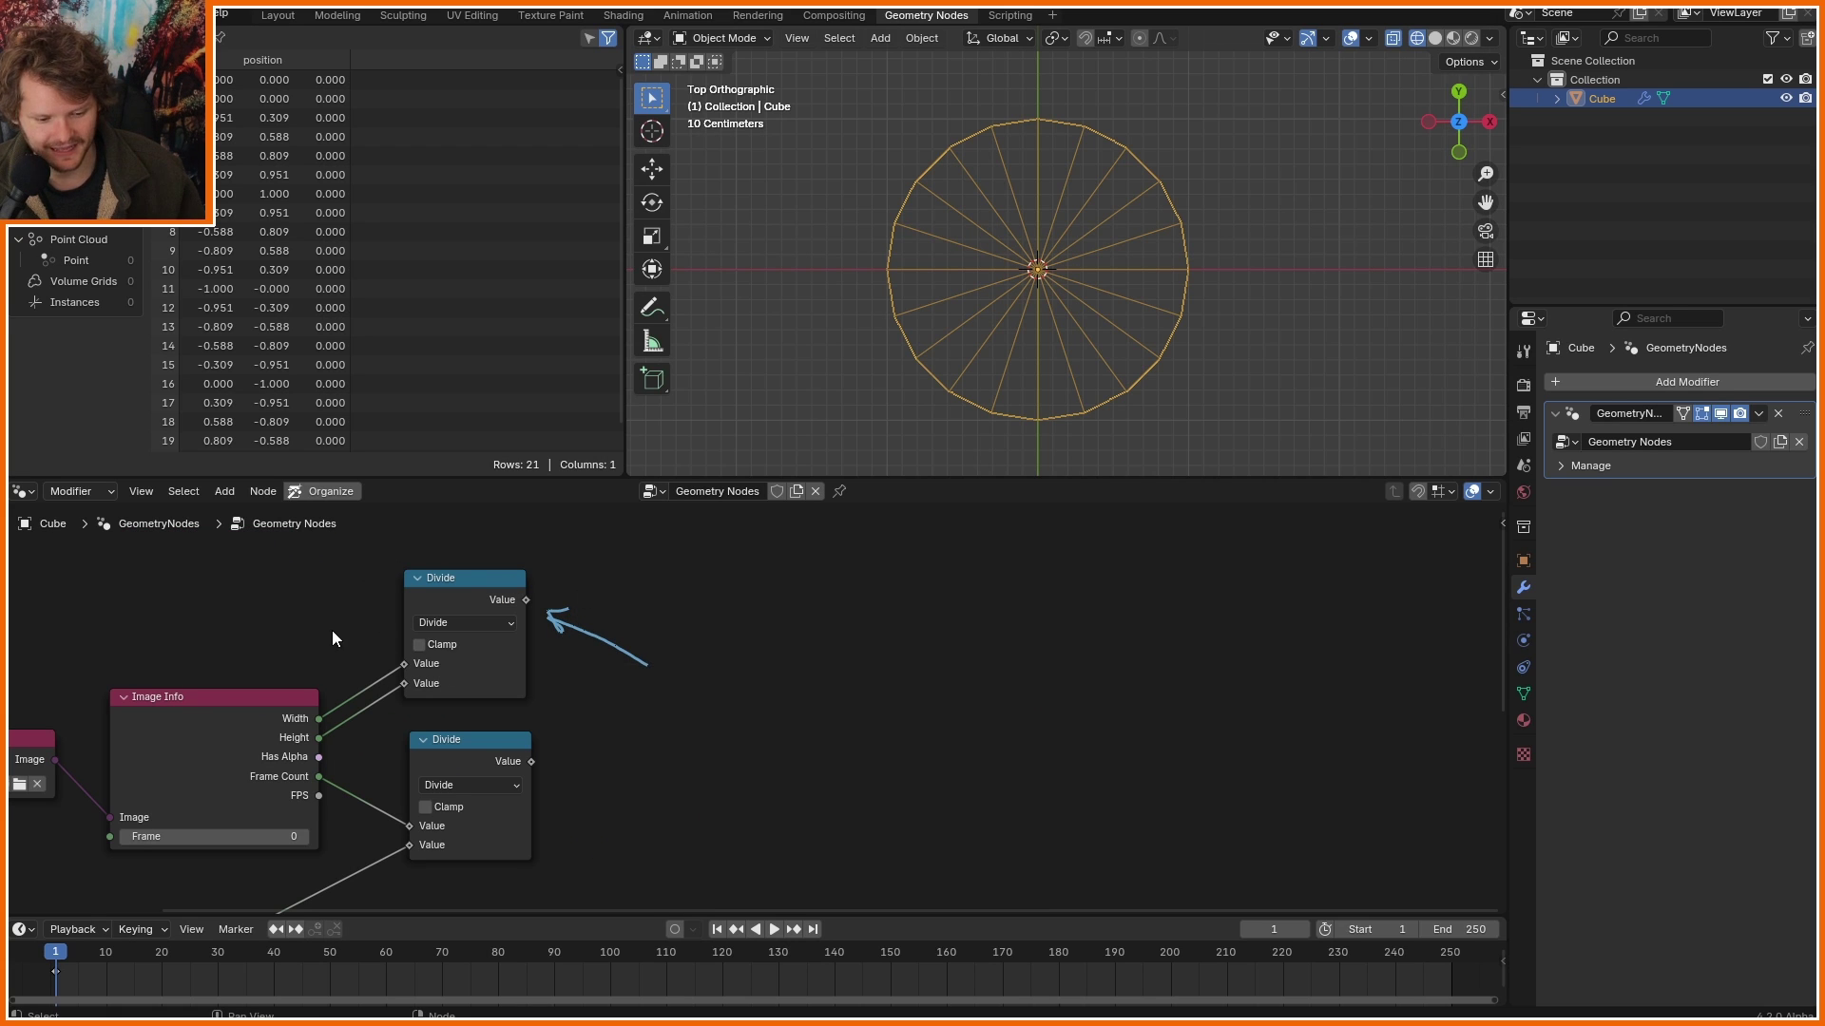
{"action": "mouse_move", "coordinate": [334, 630]}
{"action": "left_mouse_down"}
{"action": "mouse_move", "coordinate": [361, 666]}
{"action": "mouse_move", "coordinate": [341, 714]}
{"action": "left_mouse_up"}
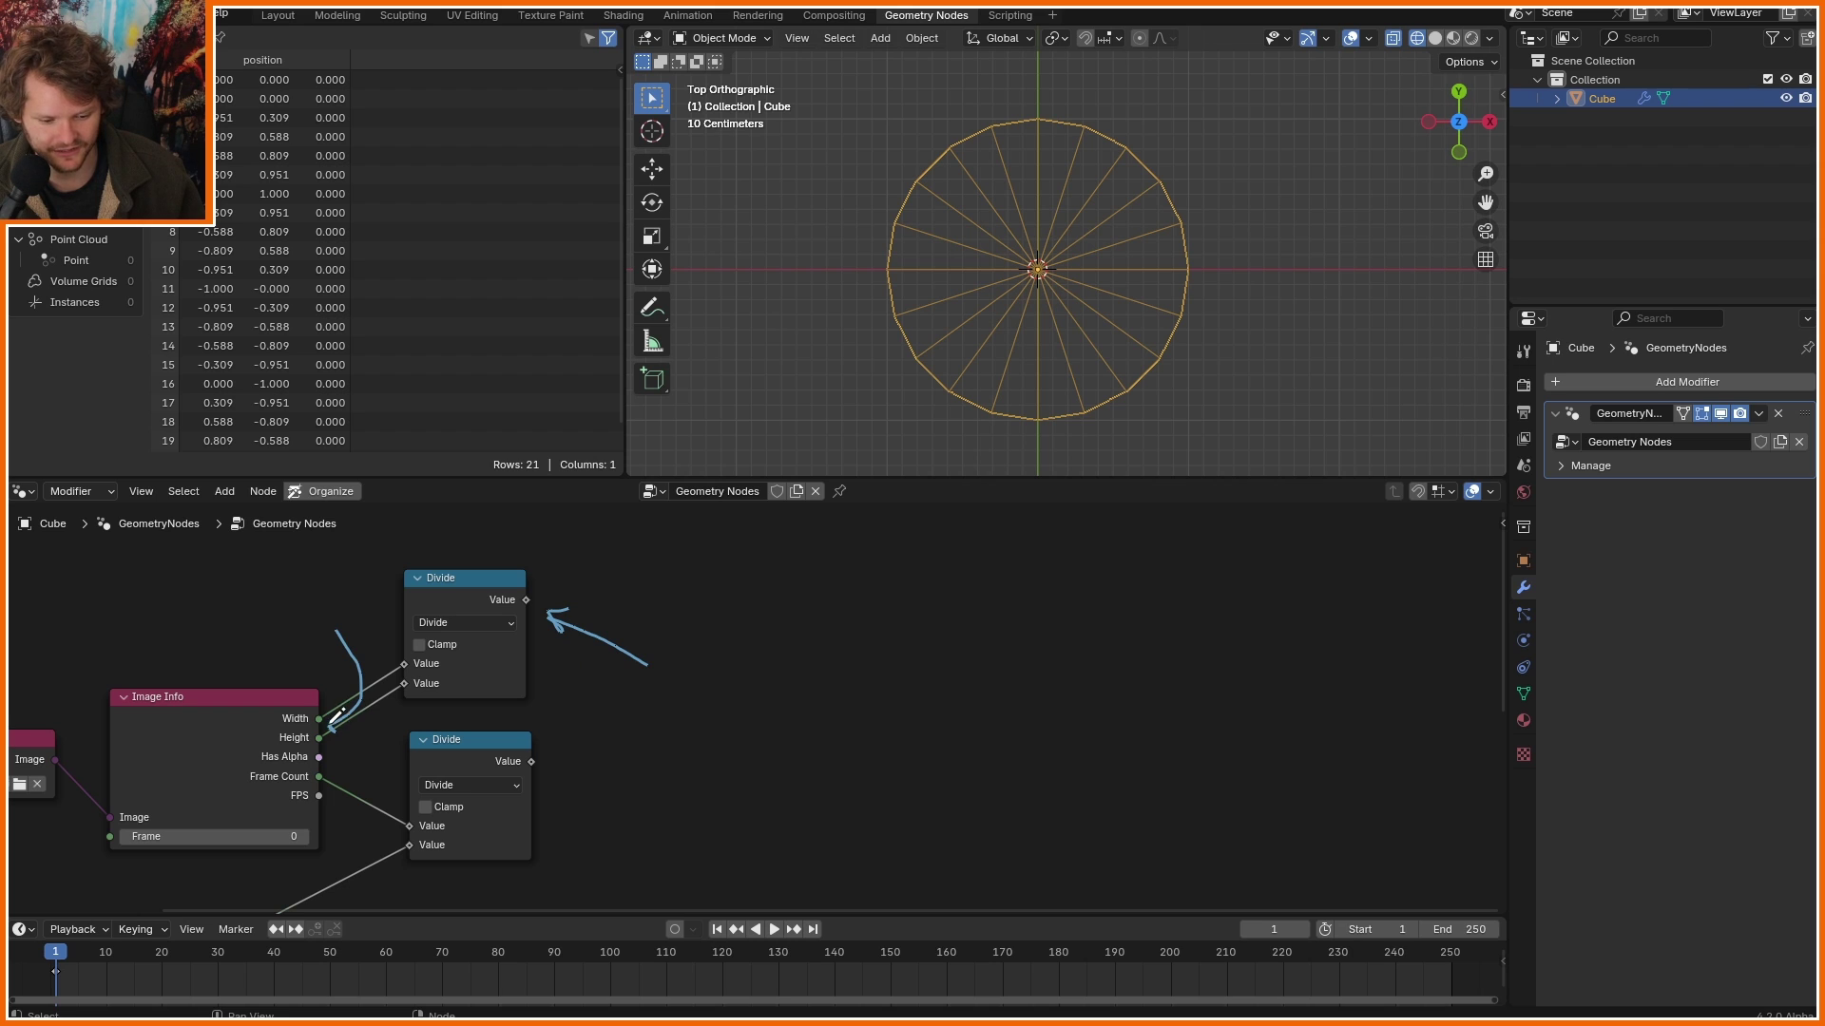
{"action": "right_click_drag", "start_coordinate": [341, 724], "coordinate": [725, 664]}
Add a Grid node linked to the group output and drive its Size X with the width-to-height ratio.
{"action": "scroll", "coordinate": [725, 664], "scroll_direction": "down", "scroll_amount": 3}
{"action": "middle_click_drag", "start_coordinate": [731, 694], "coordinate": [533, 594]}
{"action": "key", "text": "shift+a"}
{"action": "type", "text": "gri"}
{"action": "key", "text": "Return"}
{"action": "left_click", "coordinate": [533, 565]}
{"action": "scroll", "coordinate": [533, 564], "scroll_direction": "up", "scroll_amount": 2}
{"action": "left_click_drag", "start_coordinate": [458, 585], "coordinate": [619, 692]}
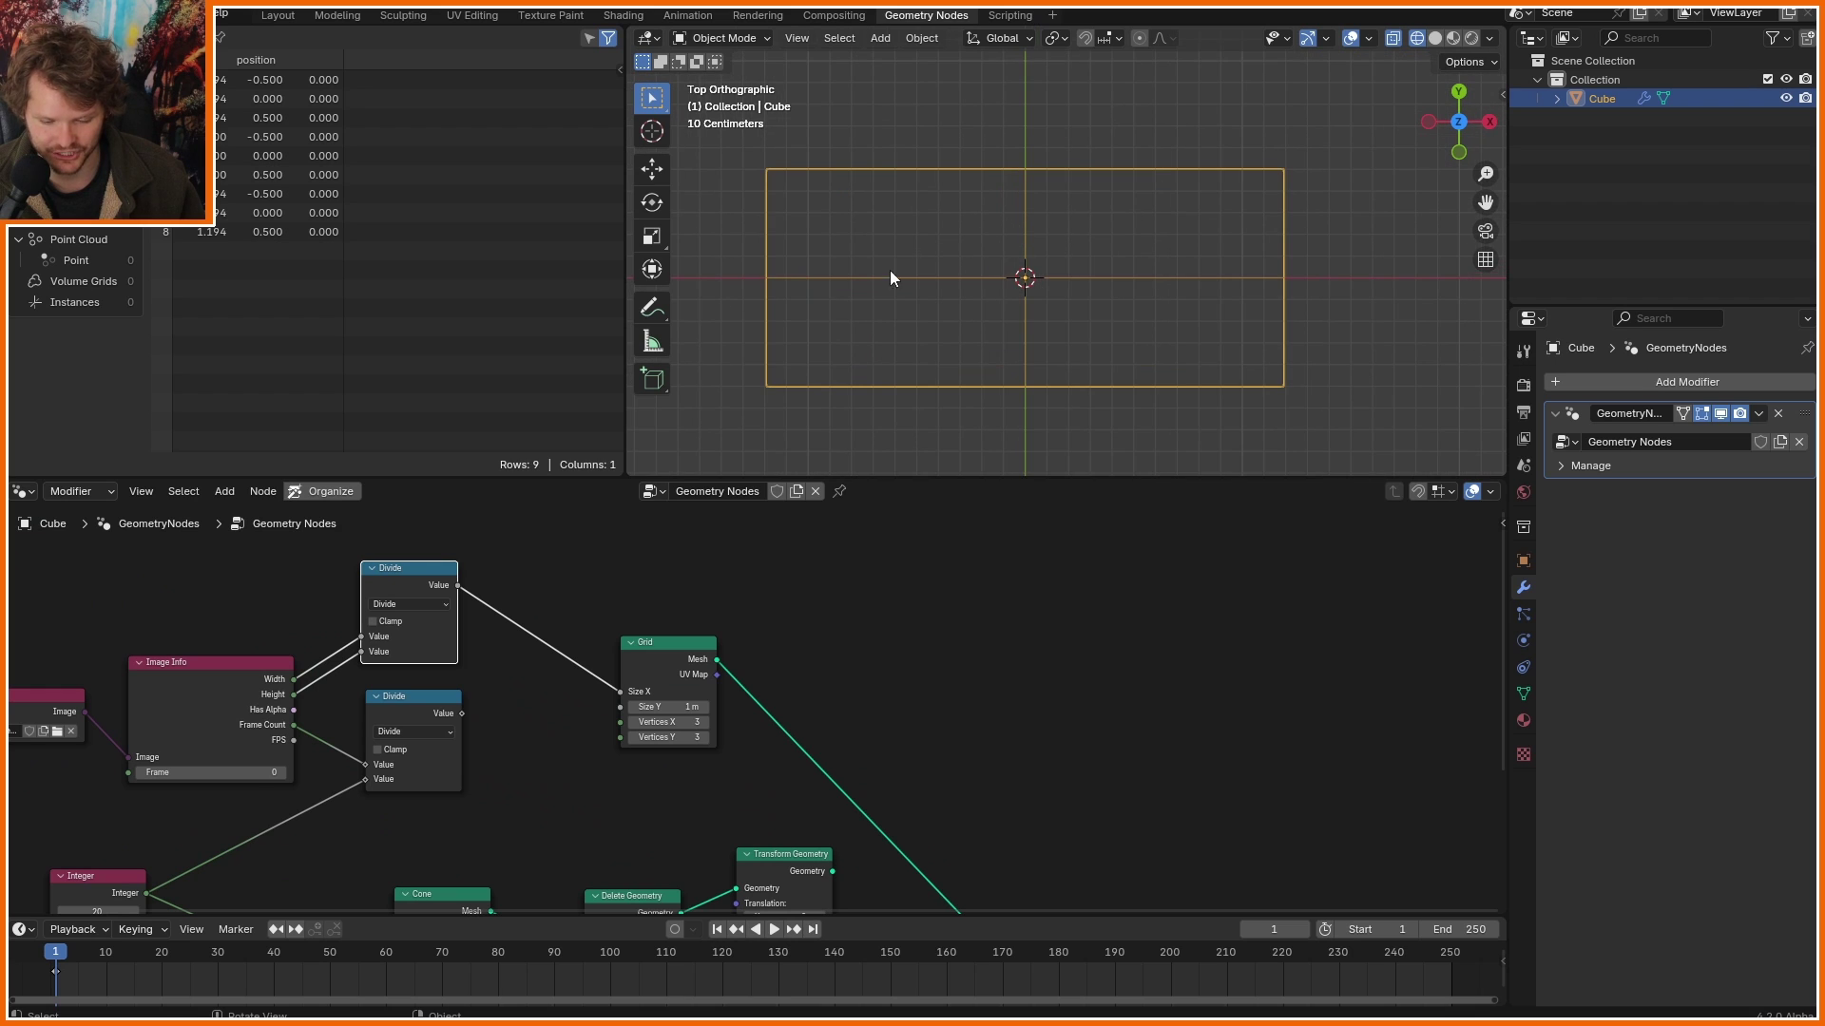
{"action": "mouse_move", "coordinate": [760, 385]}
{"action": "left_mouse_down"}
{"action": "mouse_move", "coordinate": [1287, 373]}
{"action": "mouse_move", "coordinate": [1173, 138]}
{"action": "mouse_move", "coordinate": [751, 334]}
{"action": "left_mouse_up"}
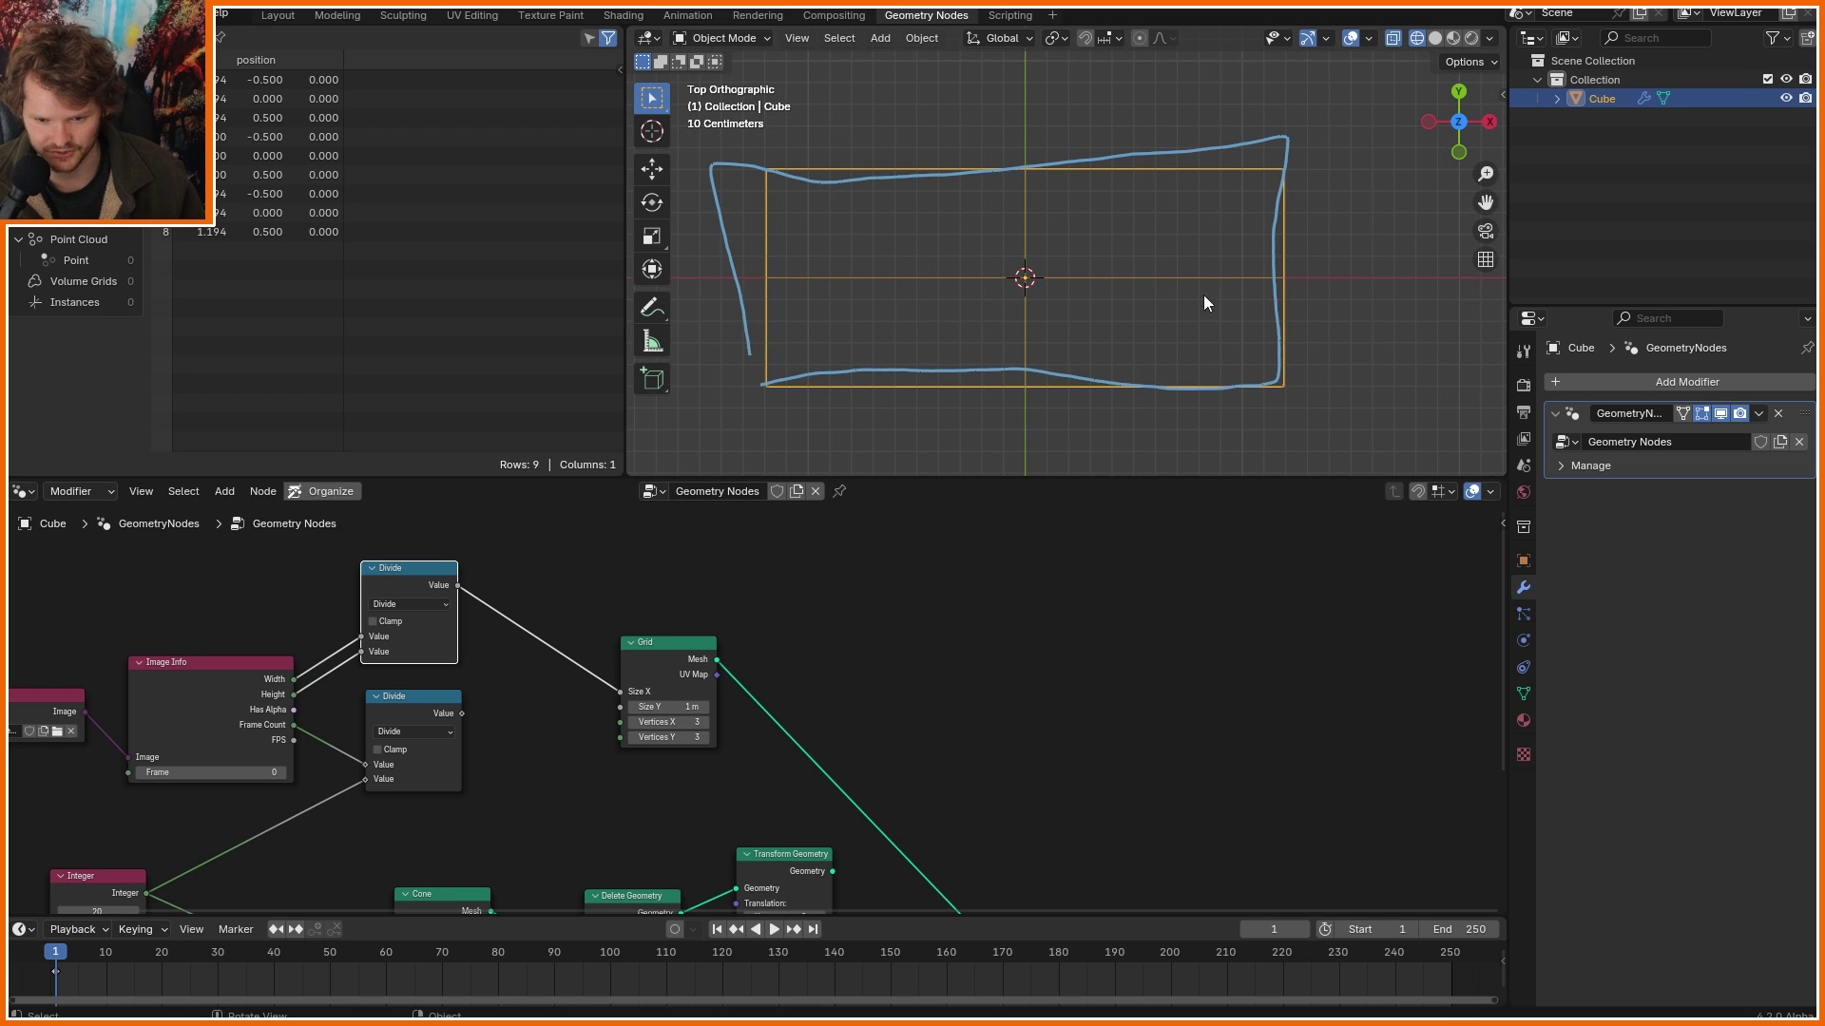
{"action": "key", "text": "ctrl+z"}
Connect the Image Info width and height to the grid's Vertices X and Vertices Y.
{"action": "scroll", "coordinate": [755, 707], "scroll_direction": "up", "scroll_amount": 1}
{"action": "left_click_drag", "start_coordinate": [215, 674], "coordinate": [596, 724]}
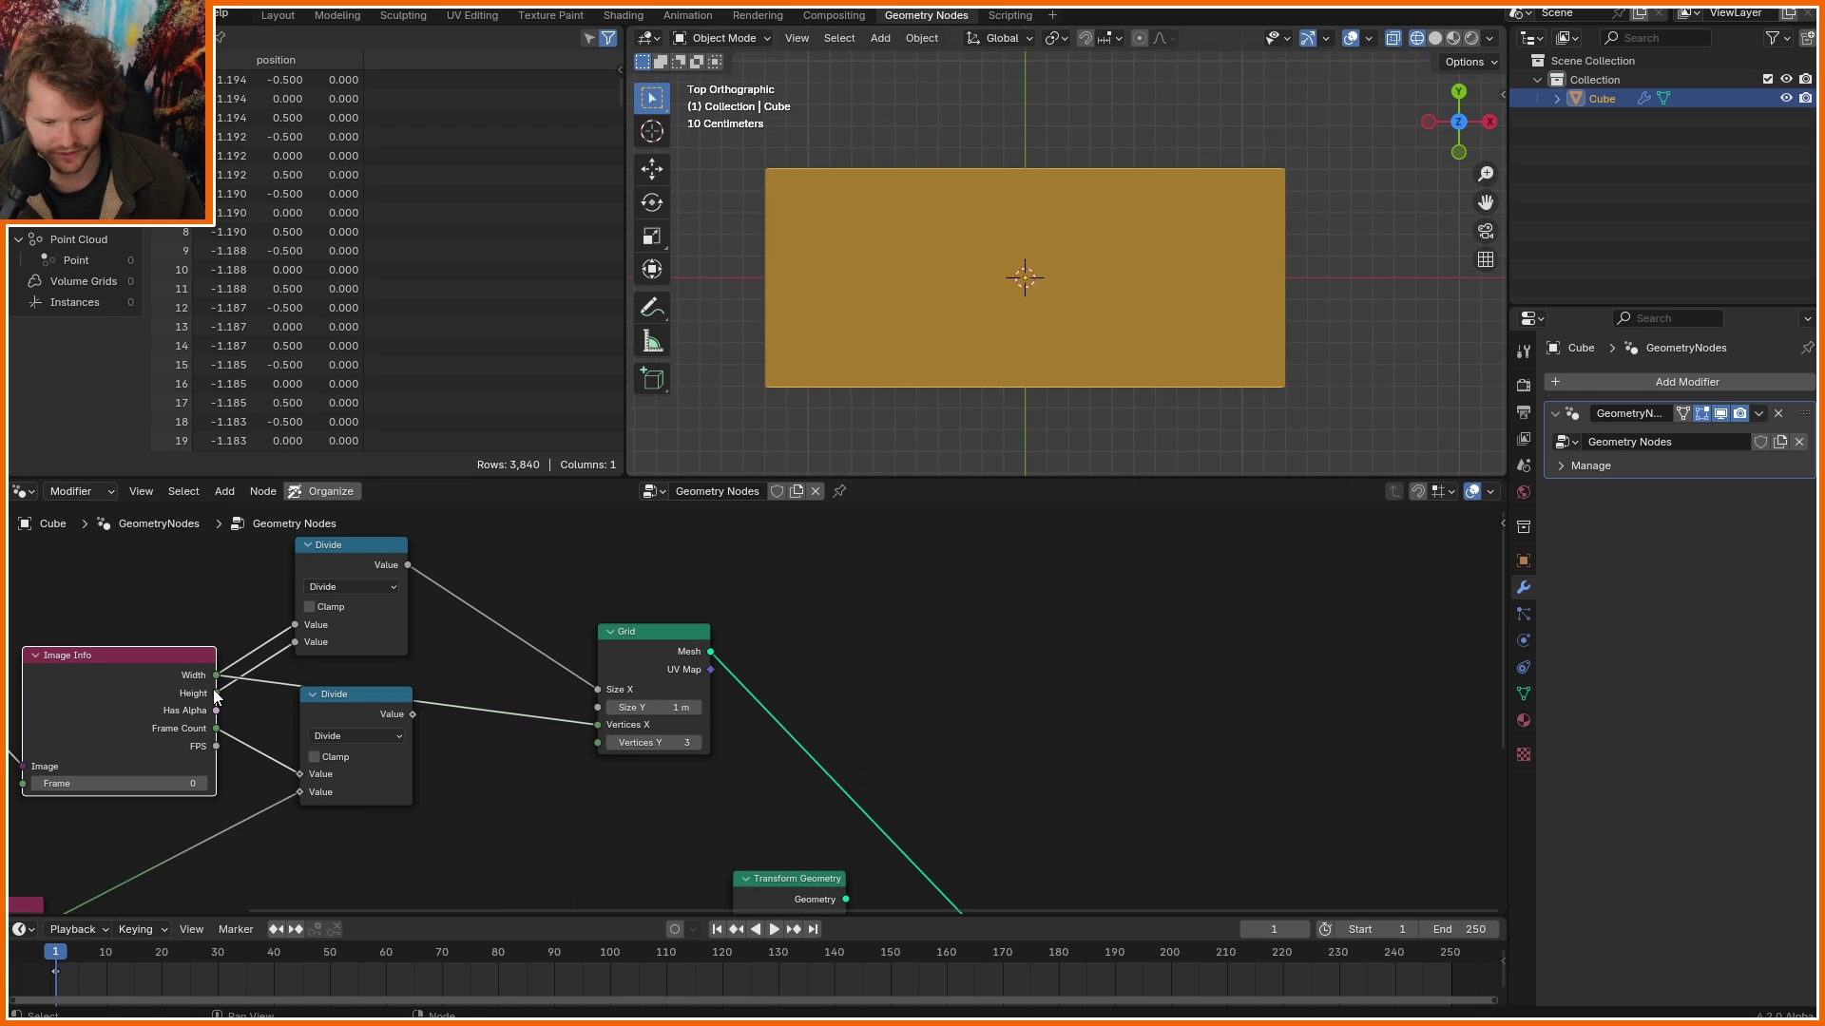
{"action": "left_click_drag", "start_coordinate": [213, 688], "coordinate": [582, 744]}
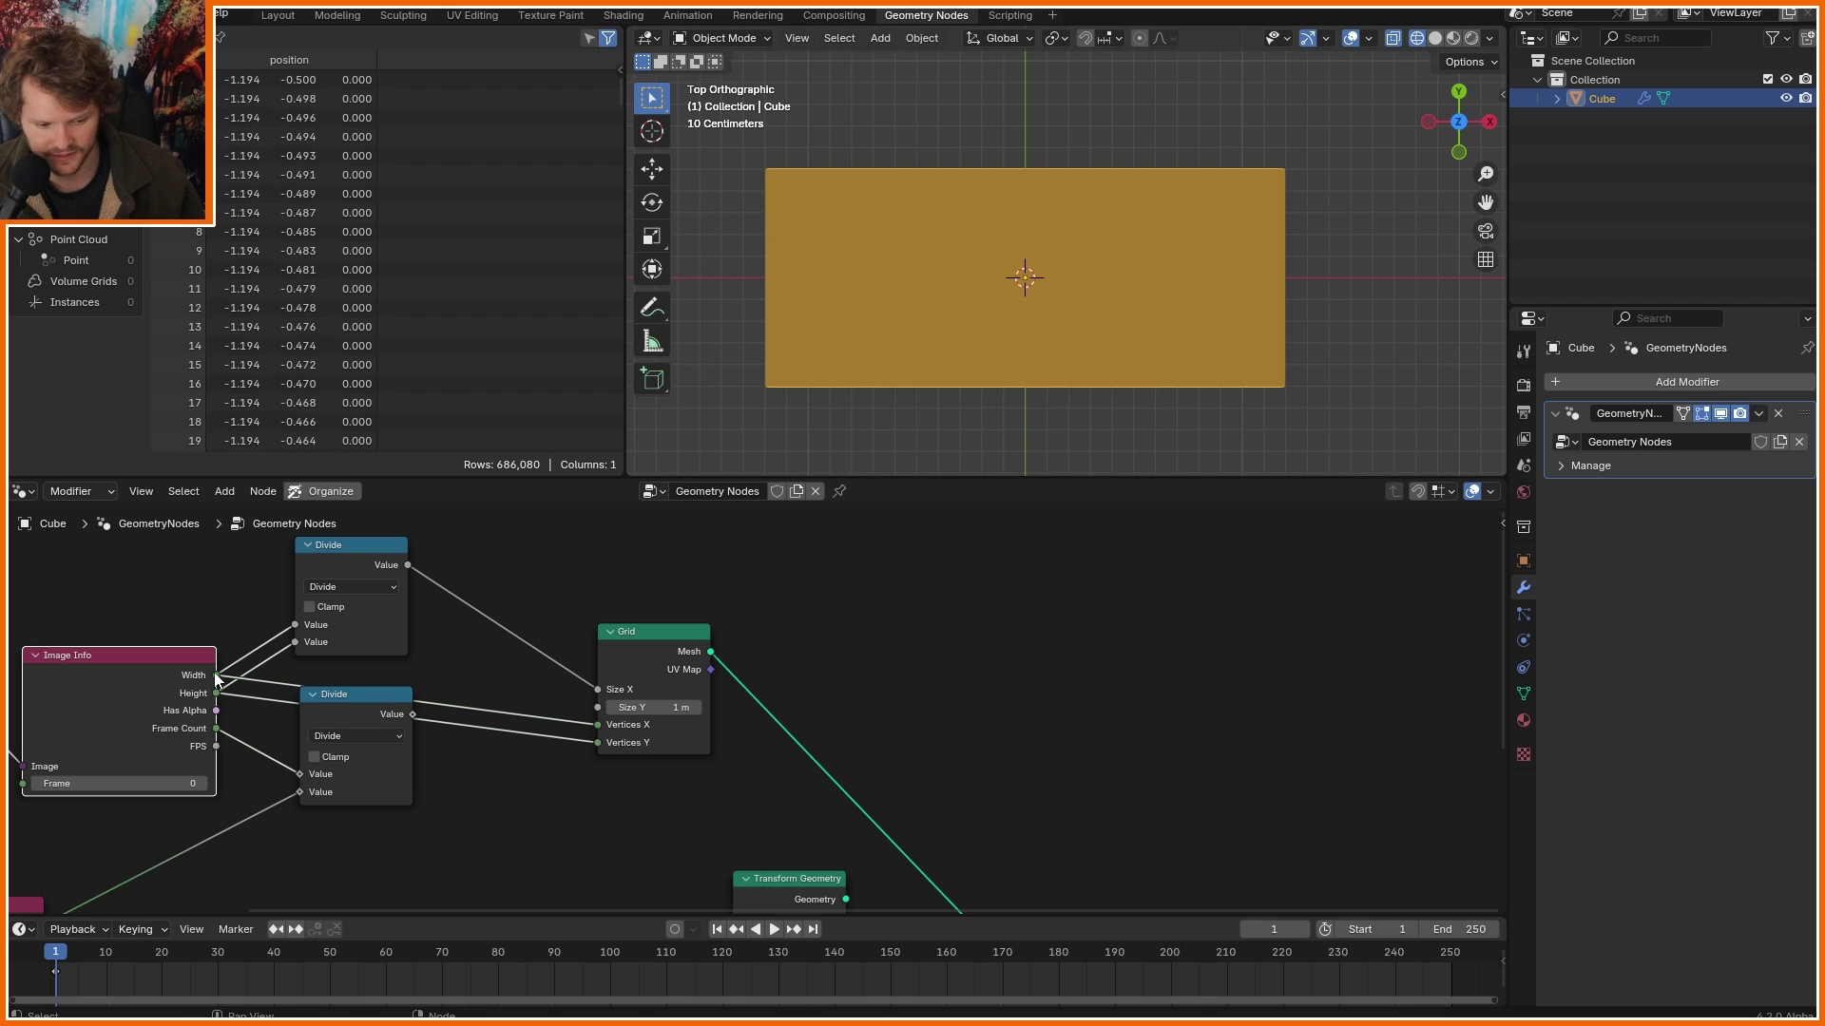
{"action": "scroll", "coordinate": [1065, 255], "scroll_direction": "up", "scroll_amount": 3}
{"action": "key", "text": "Home"}
{"action": "key", "text": "Home"}
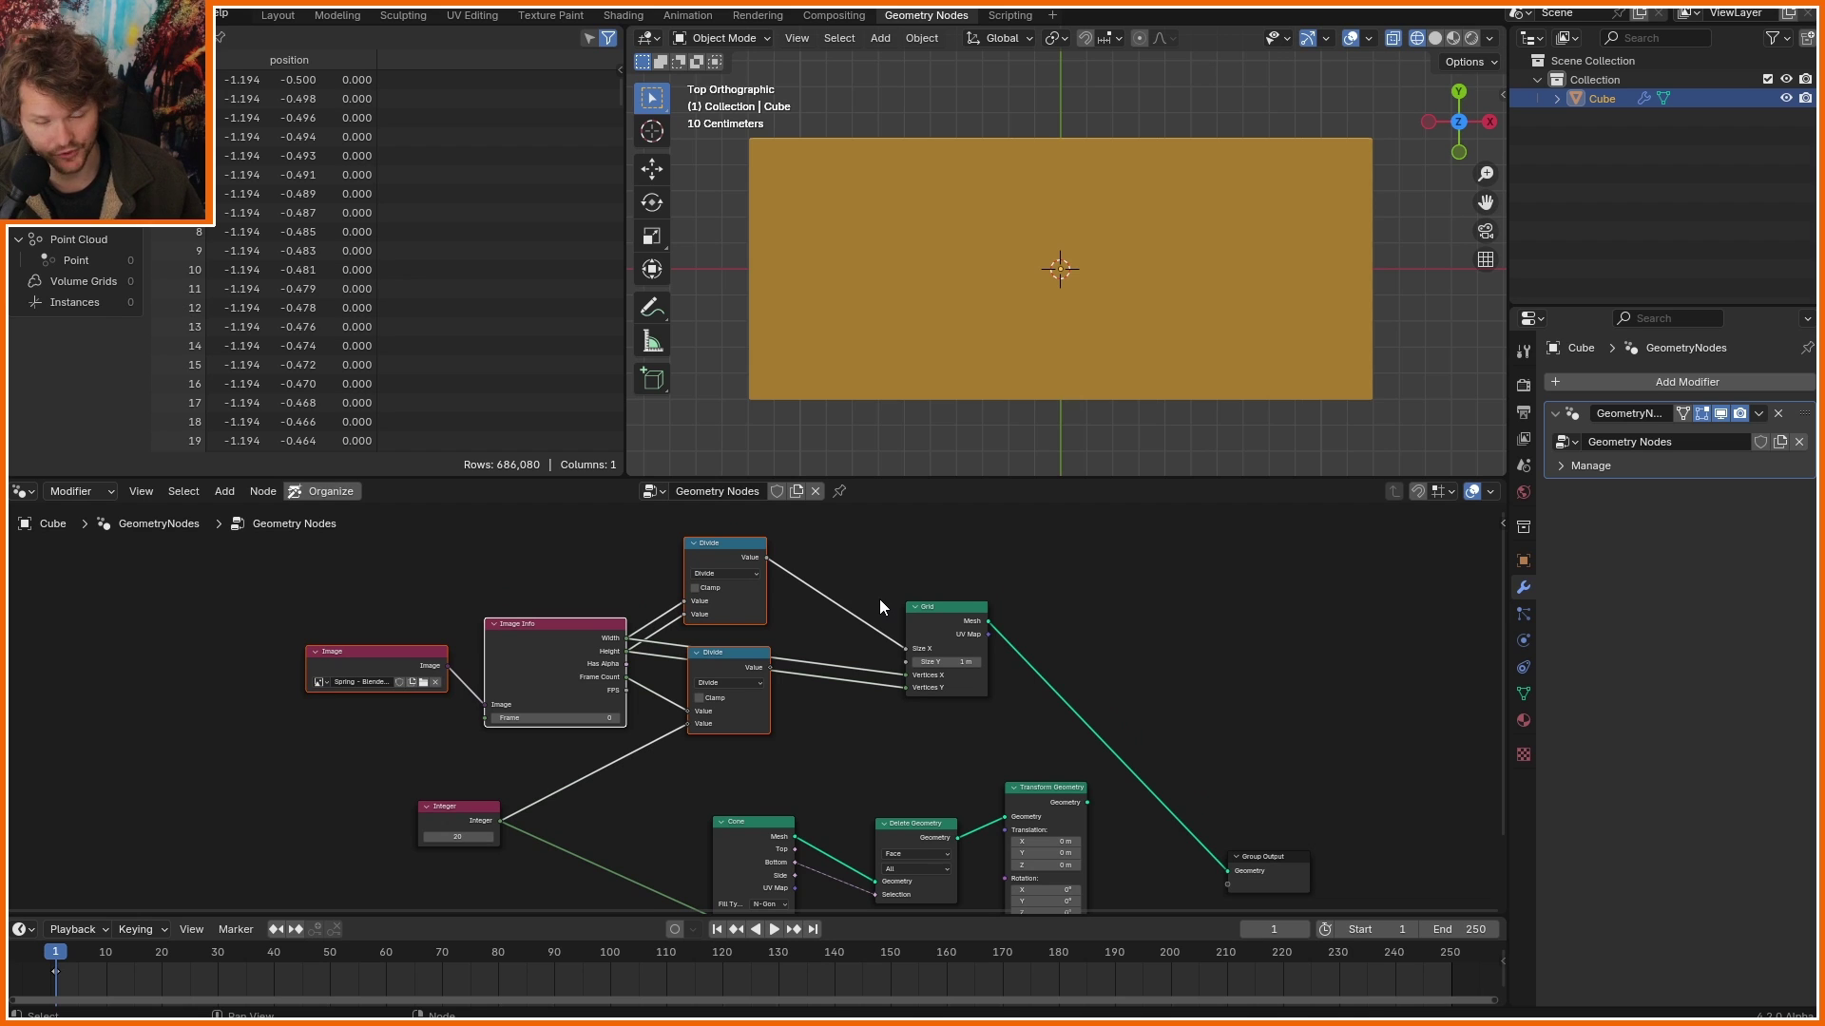
Insert a Math node set to Divide before the grid's Vertices X, dividing the image width by 20.
{"action": "scroll", "coordinate": [880, 599], "scroll_direction": "up", "scroll_amount": 5}
{"action": "key", "text": "shift+a"}
{"action": "type", "text": "add"}
{"action": "key", "text": "Return"}
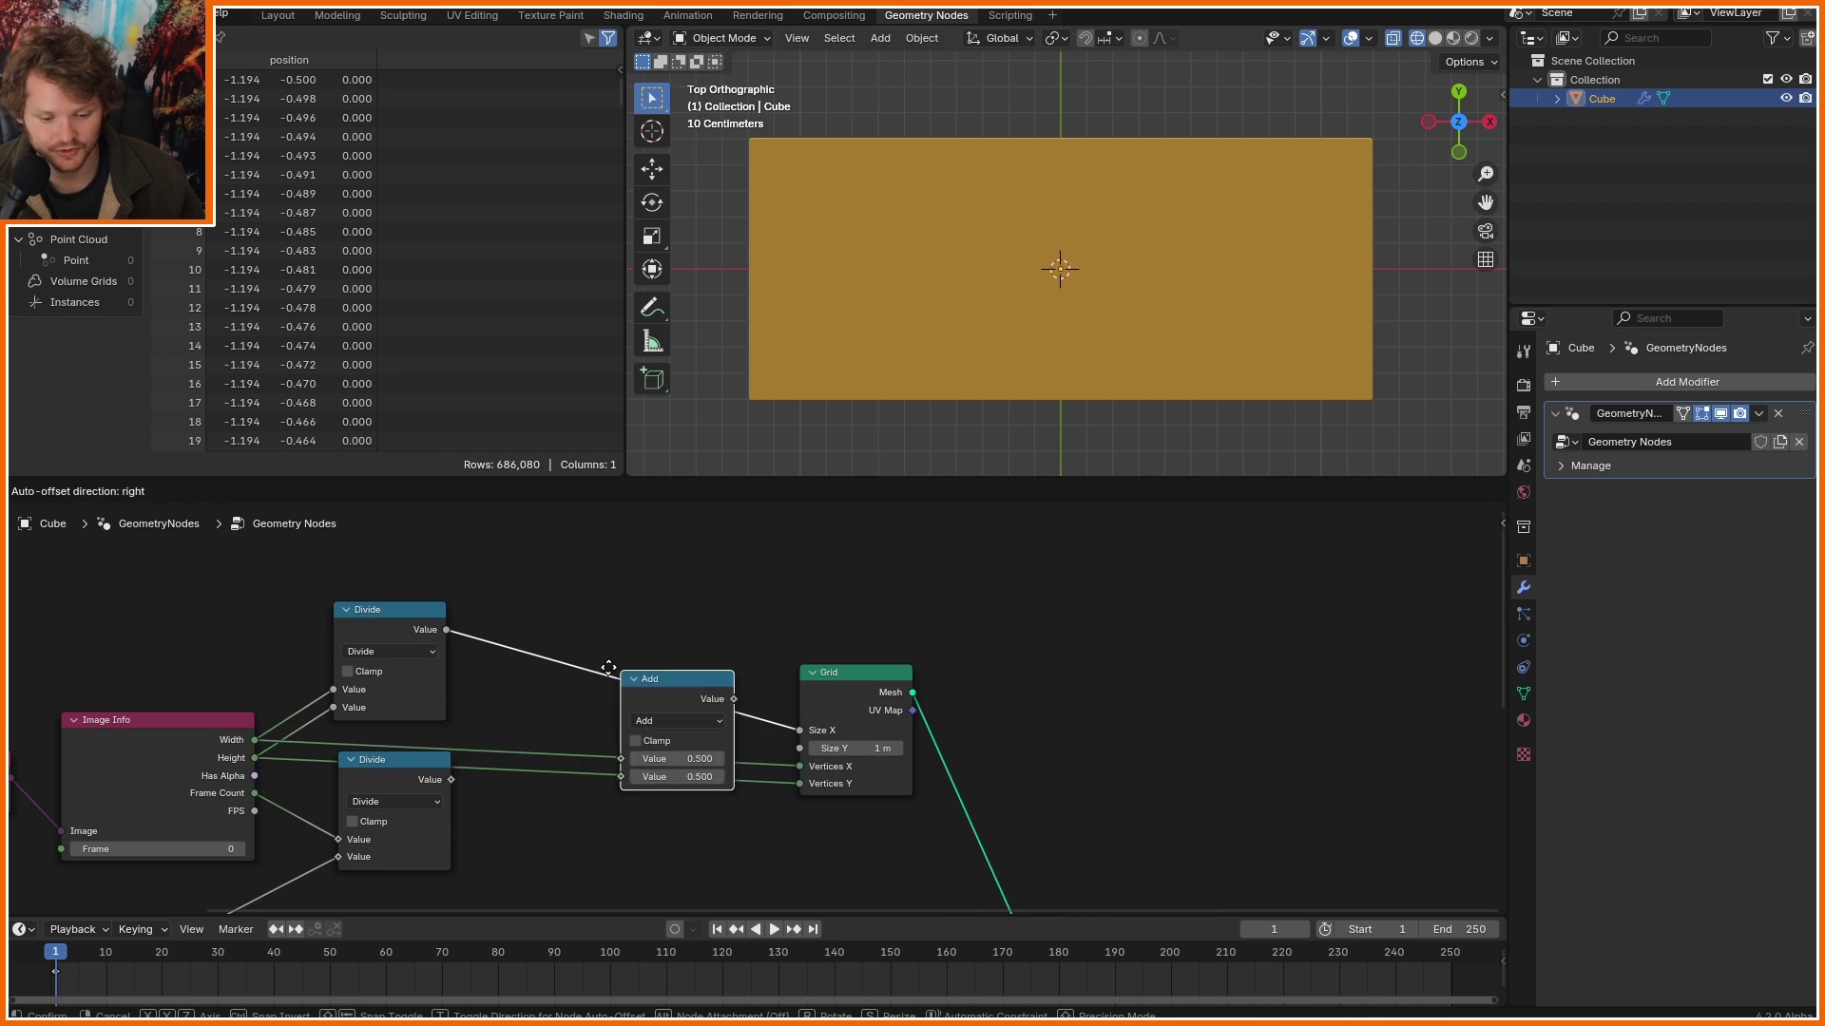
{"action": "left_click", "coordinate": [568, 708]}
{"action": "scroll", "coordinate": [645, 795], "scroll_direction": "up", "scroll_amount": 1}
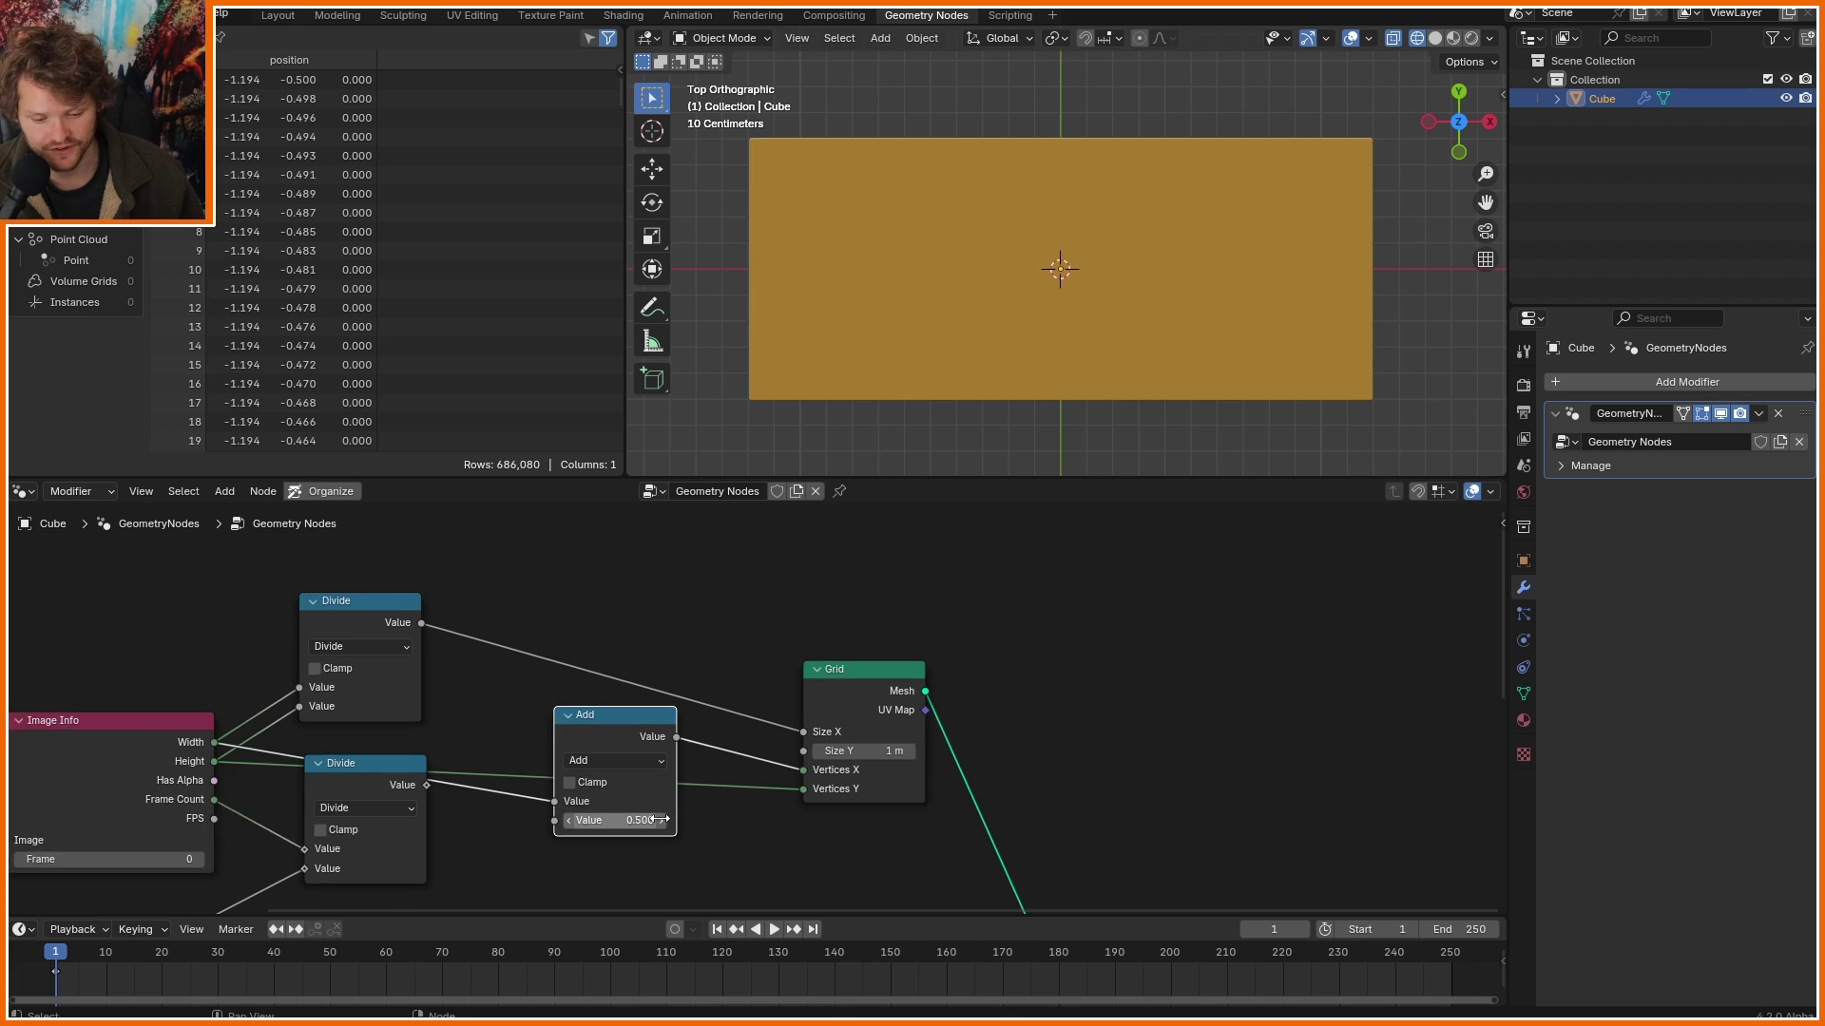
{"action": "left_click", "coordinate": [625, 768]}
{"action": "left_click", "coordinate": [608, 590]}
{"action": "left_click", "coordinate": [622, 831]}
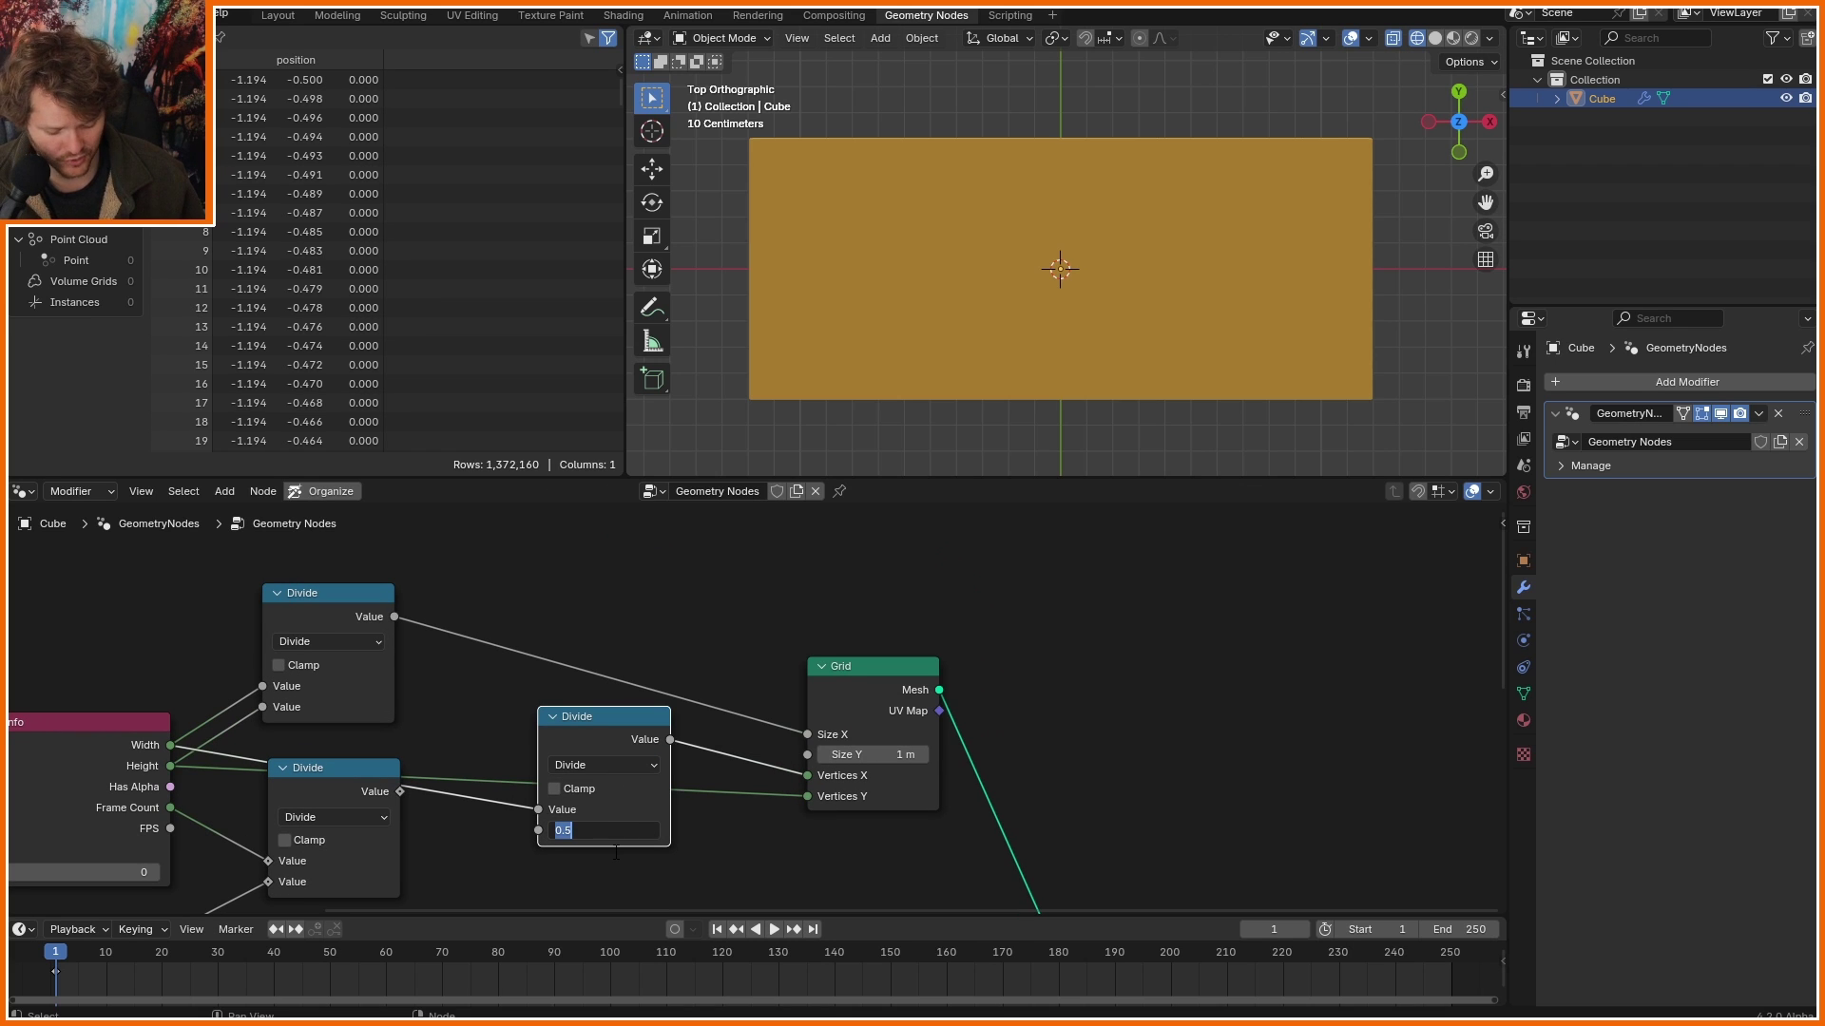
{"action": "type", "text": "20"}
{"action": "key", "text": "Return"}
Divide the image height for Vertices Y with a second Divide node, driving both divisors from one Value node of 20.
{"action": "left_click_drag", "start_coordinate": [612, 766], "coordinate": [578, 661]}
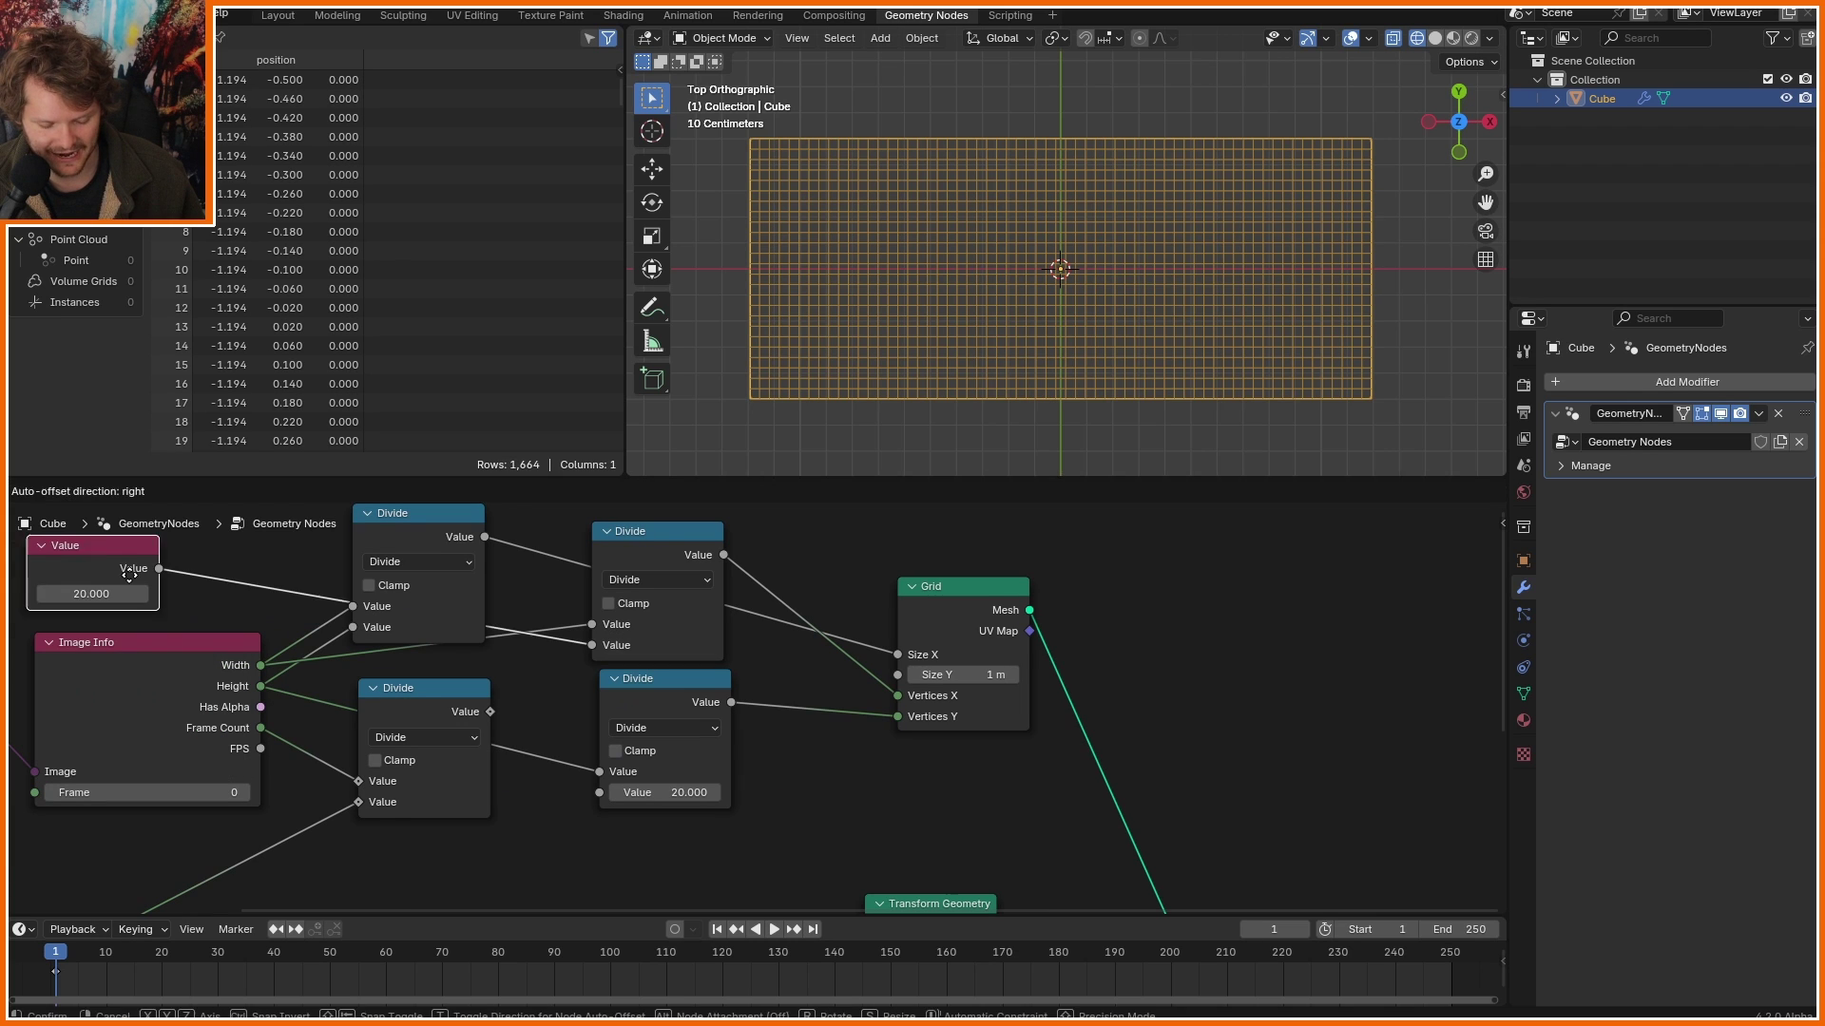
{"action": "left_click_drag", "start_coordinate": [129, 575], "coordinate": [608, 794]}
{"action": "left_click_drag", "start_coordinate": [608, 795], "coordinate": [600, 792]}
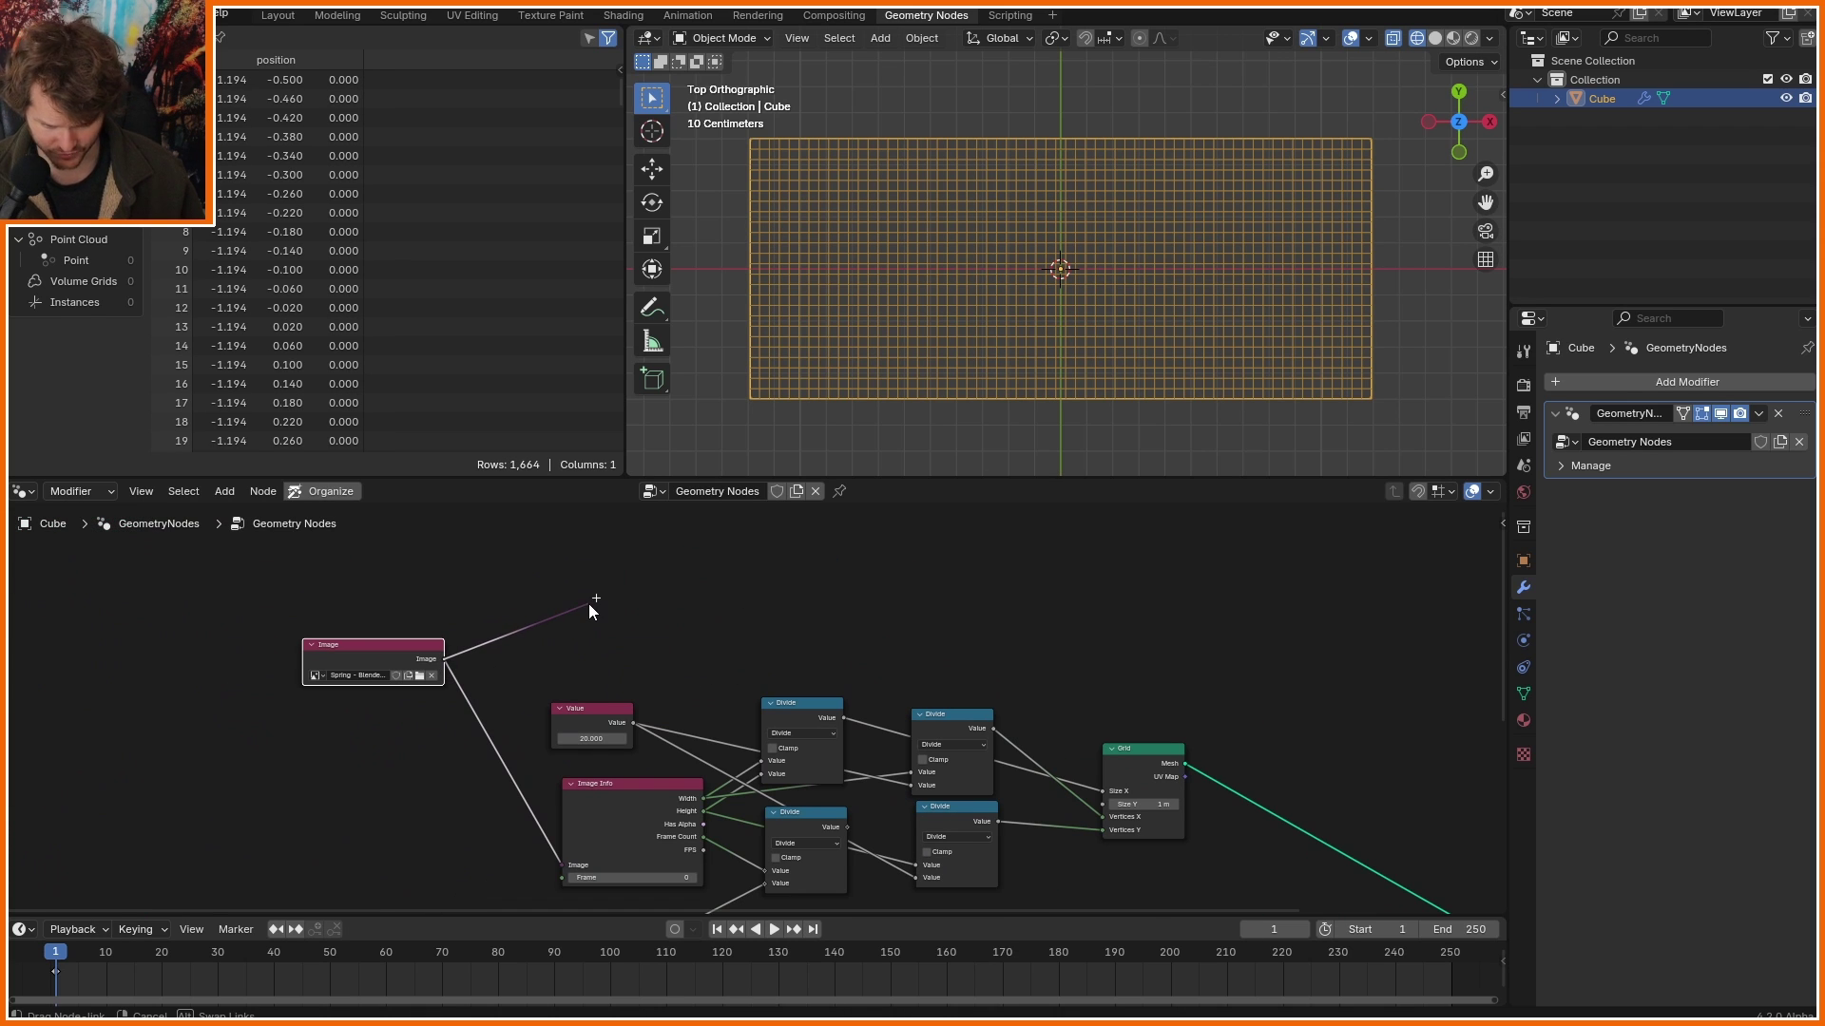
Add an Image Texture node fed by the image and preview its colour on the grid with a Viewer.
{"action": "left_click_drag", "start_coordinate": [590, 609], "coordinate": [590, 609]}
{"action": "type", "text": "image"}
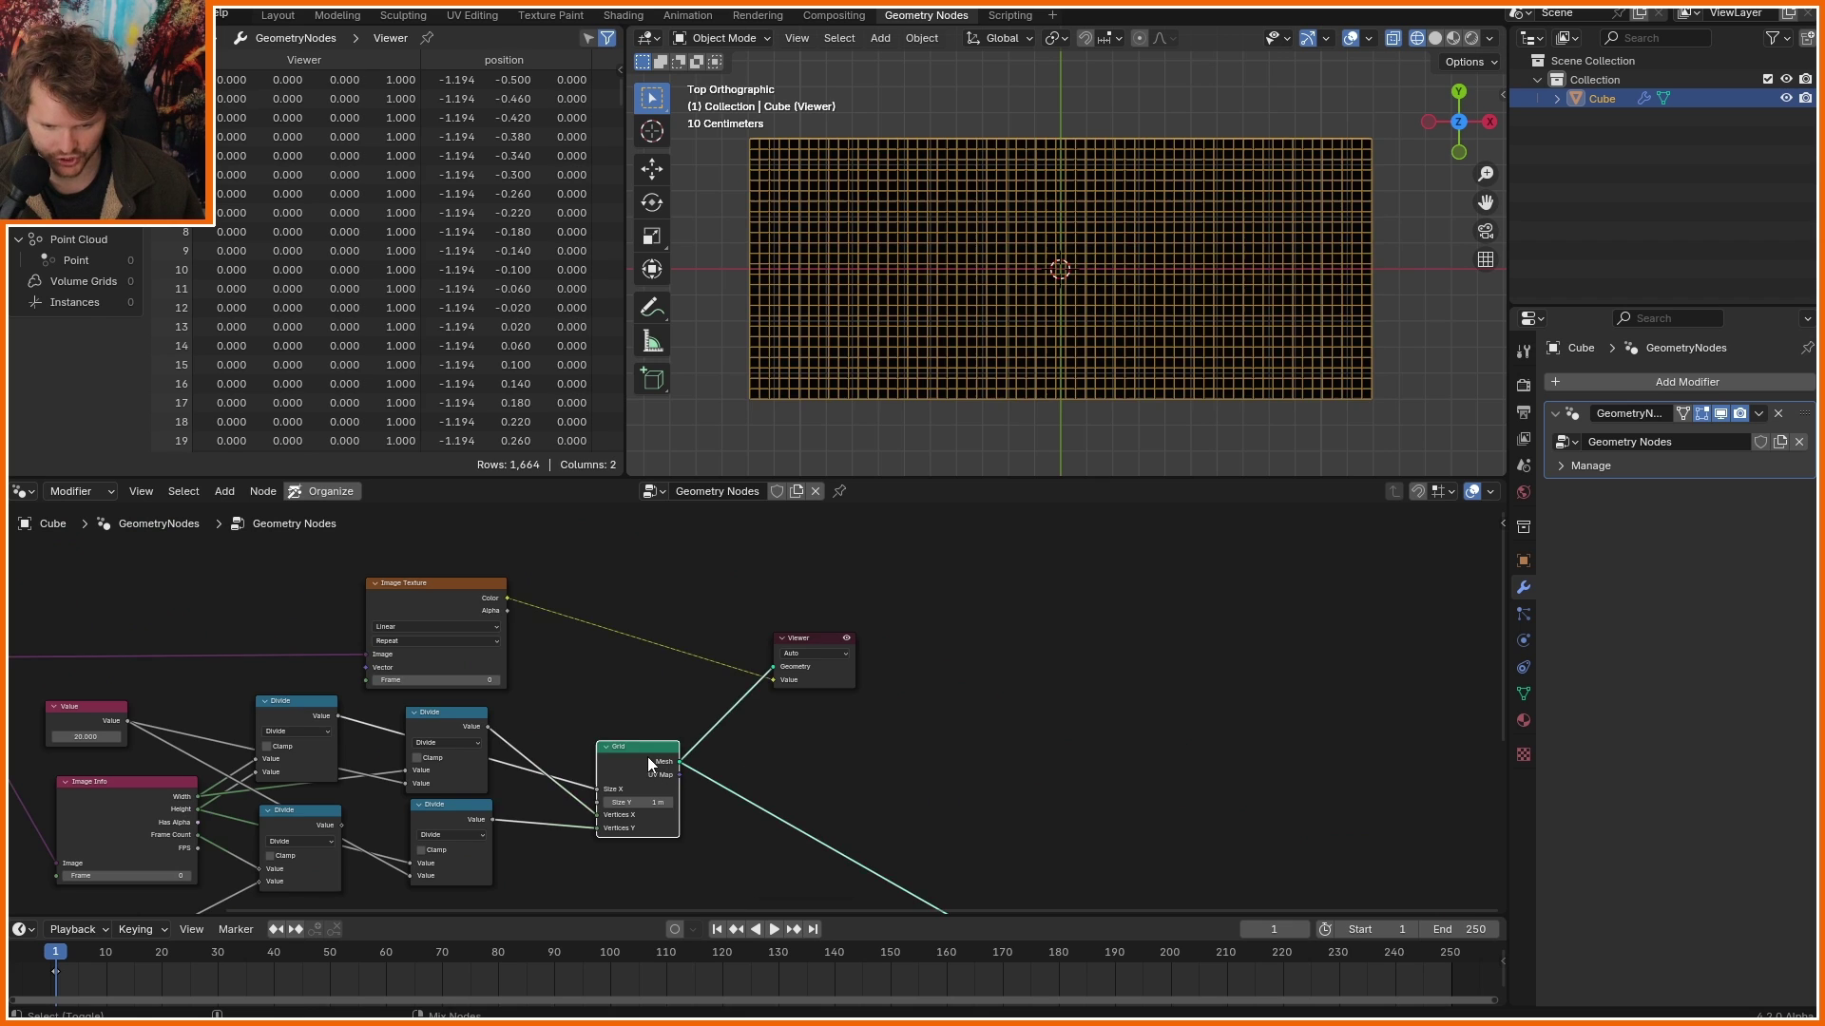
{"action": "middle_click_drag", "start_coordinate": [665, 745], "coordinate": [799, 724]}
{"action": "left_click_drag", "start_coordinate": [568, 659], "coordinate": [946, 659]}
Set the grid resolution divisor to 5 and the Image Texture's frame to 1635.
{"action": "middle_click_drag", "start_coordinate": [228, 739], "coordinate": [268, 730]}
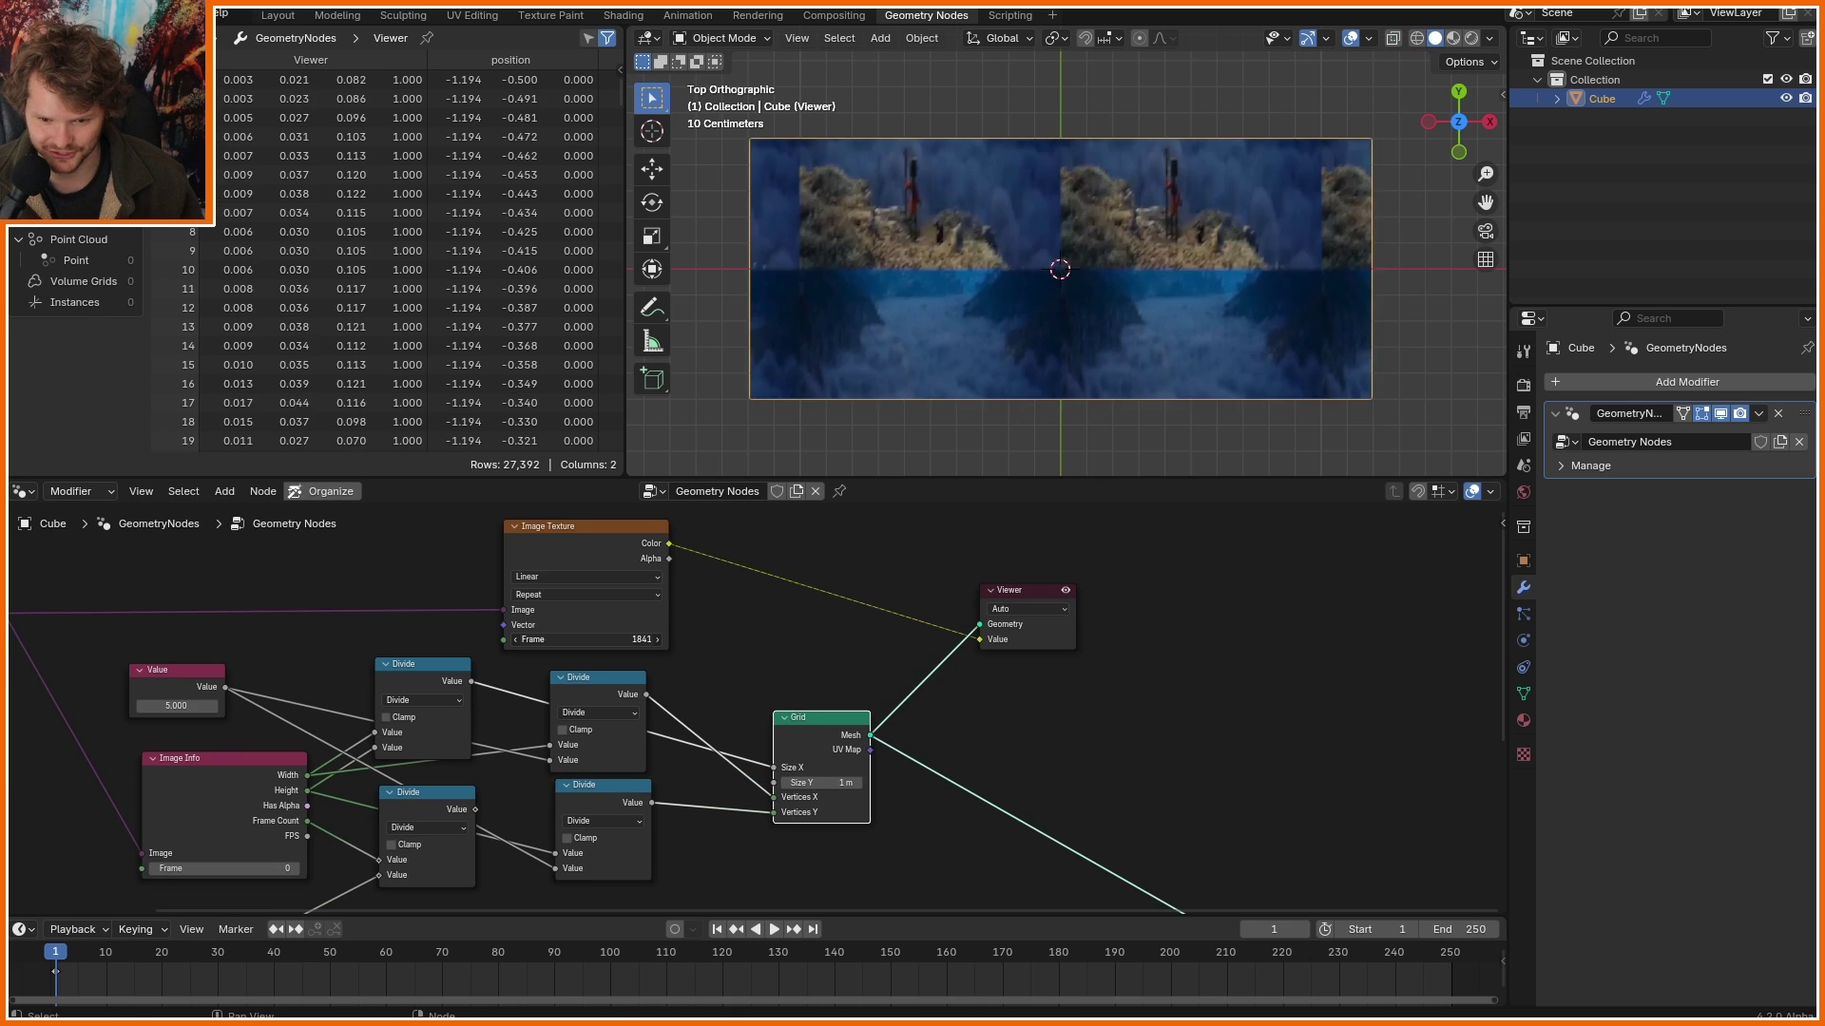
{"action": "left_click_drag", "start_coordinate": [551, 639], "coordinate": [608, 639]}
{"action": "left_click_drag", "start_coordinate": [1069, 418], "coordinate": [1388, 431]}
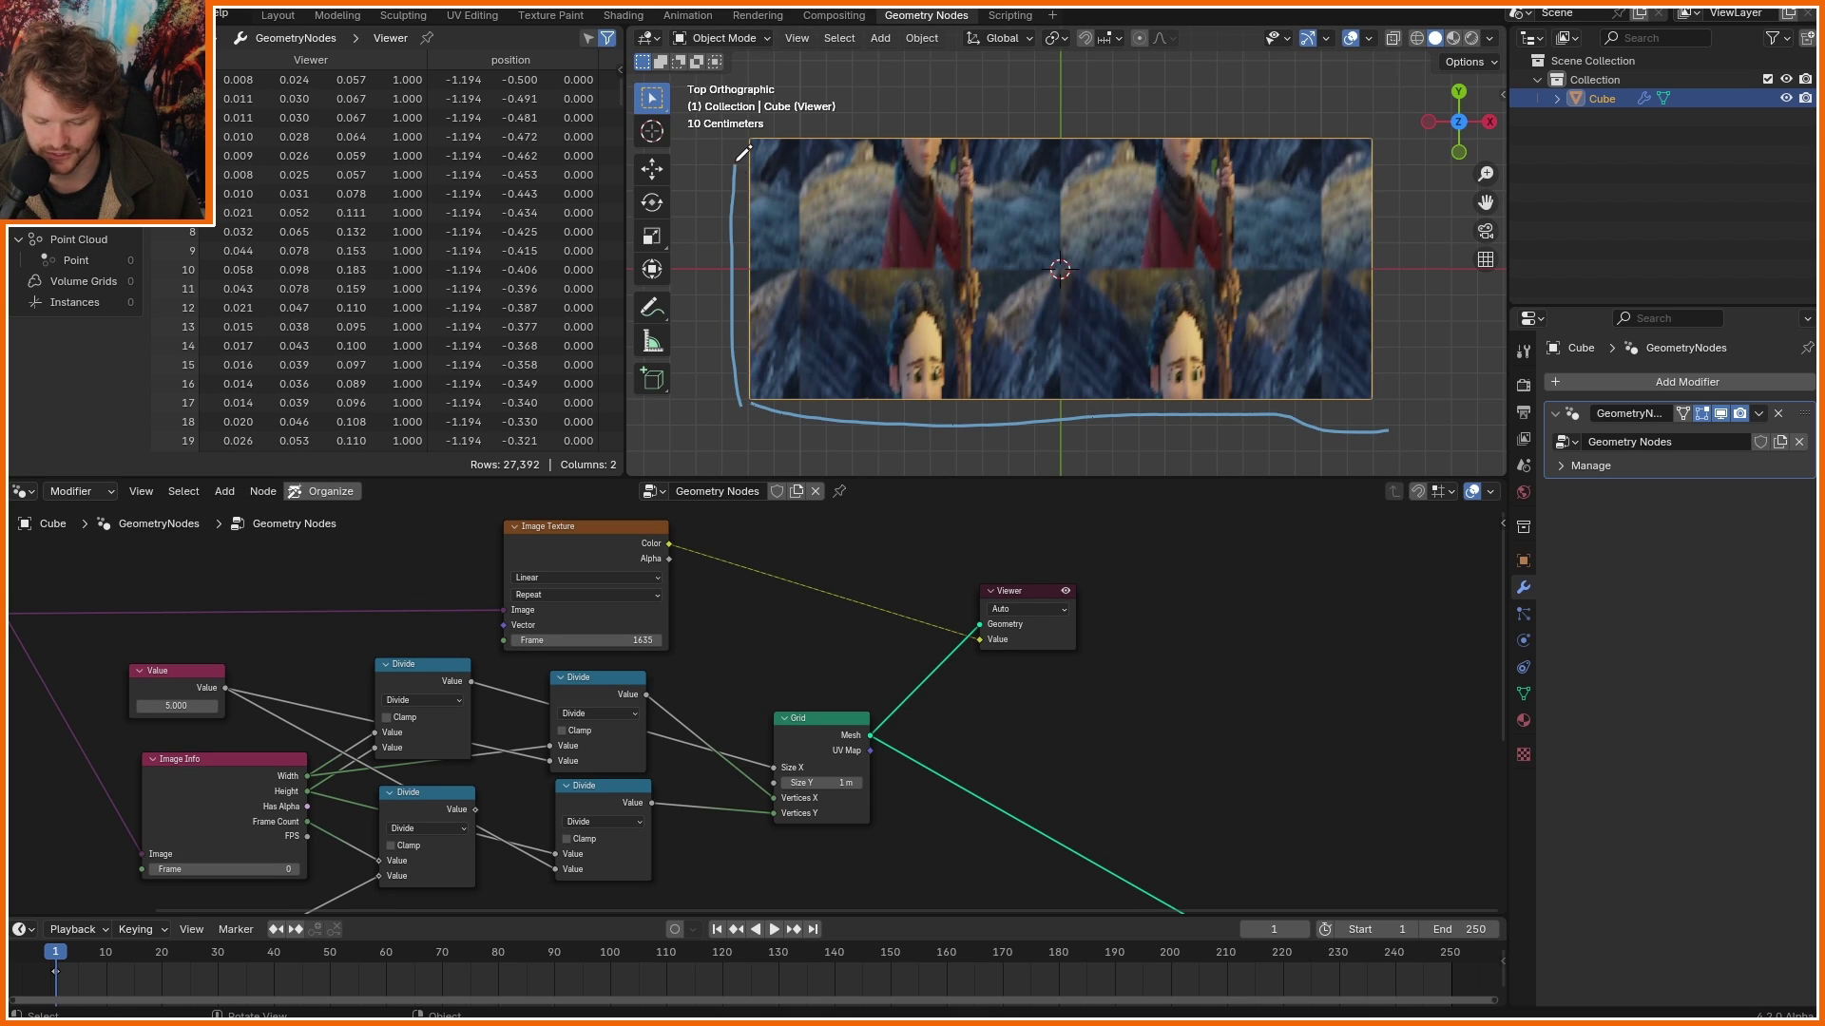
{"action": "key", "text": "ctrl+z"}
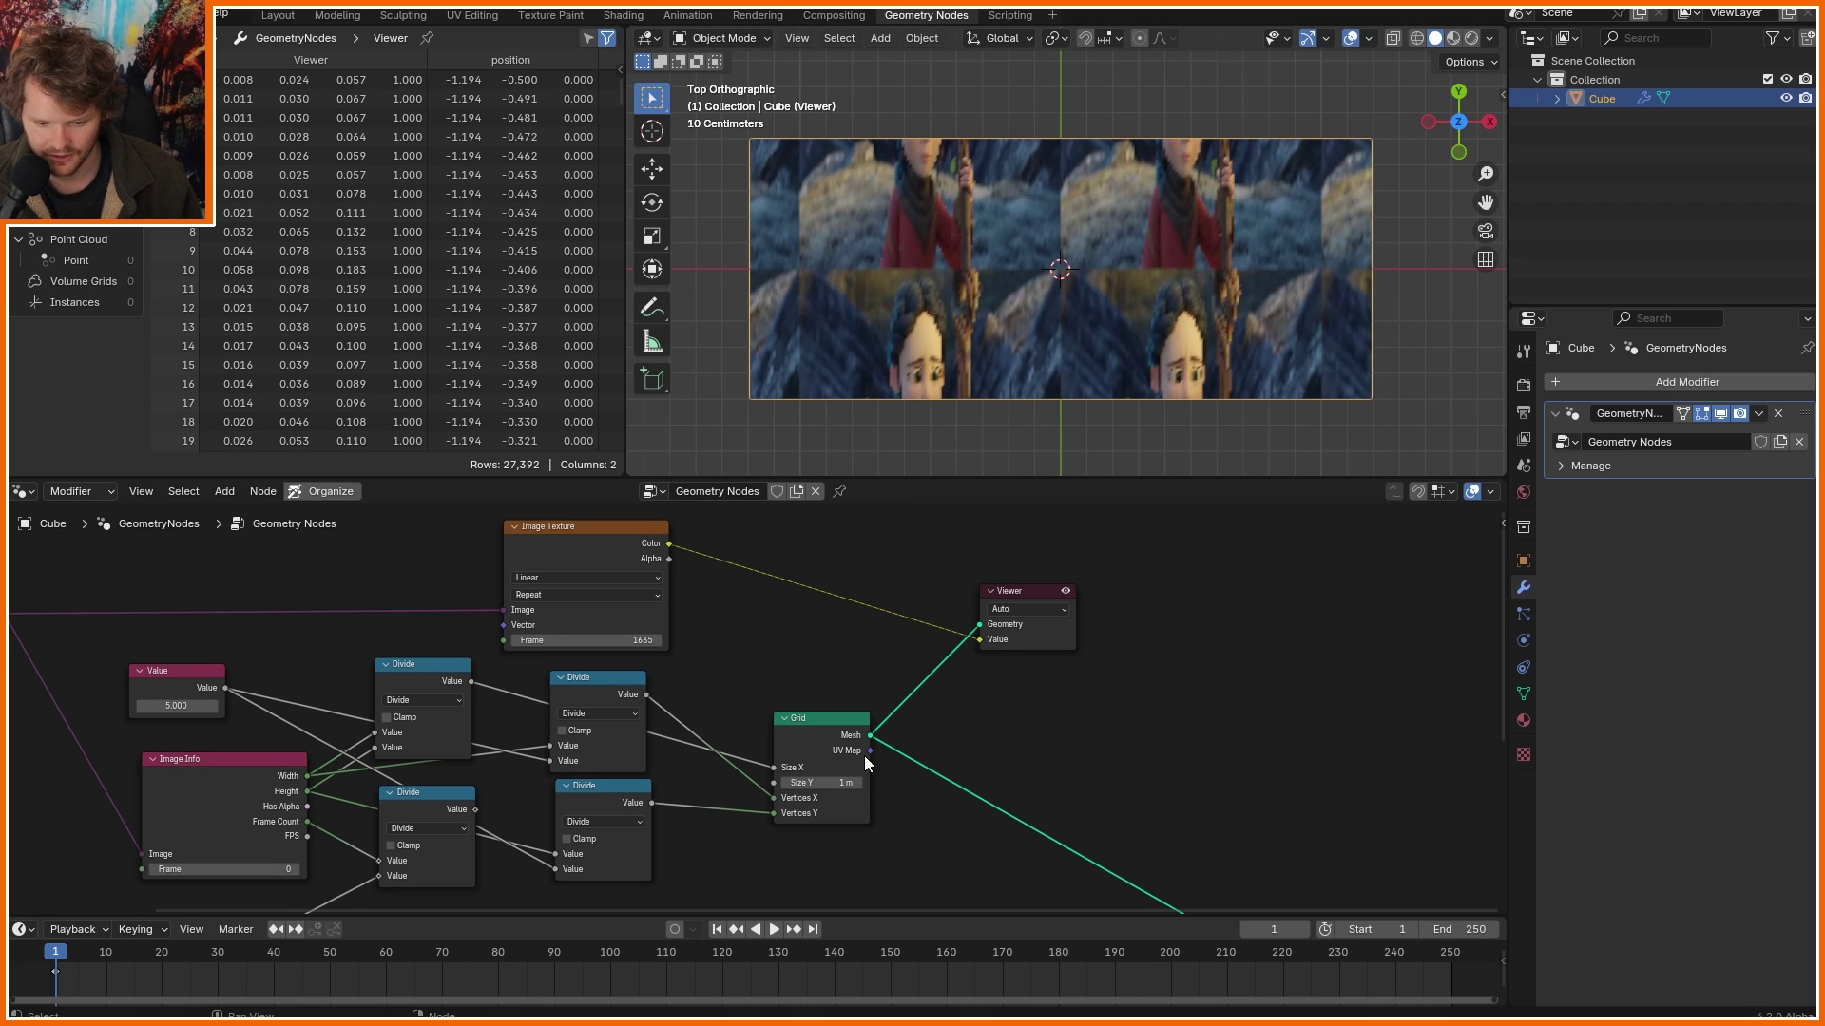
Map the texture with the grid's UV Map, drive its frame from Scene Time, and play back the video.
{"action": "left_click_drag", "start_coordinate": [869, 751], "coordinate": [492, 627]}
{"action": "type", "text": "fram"}
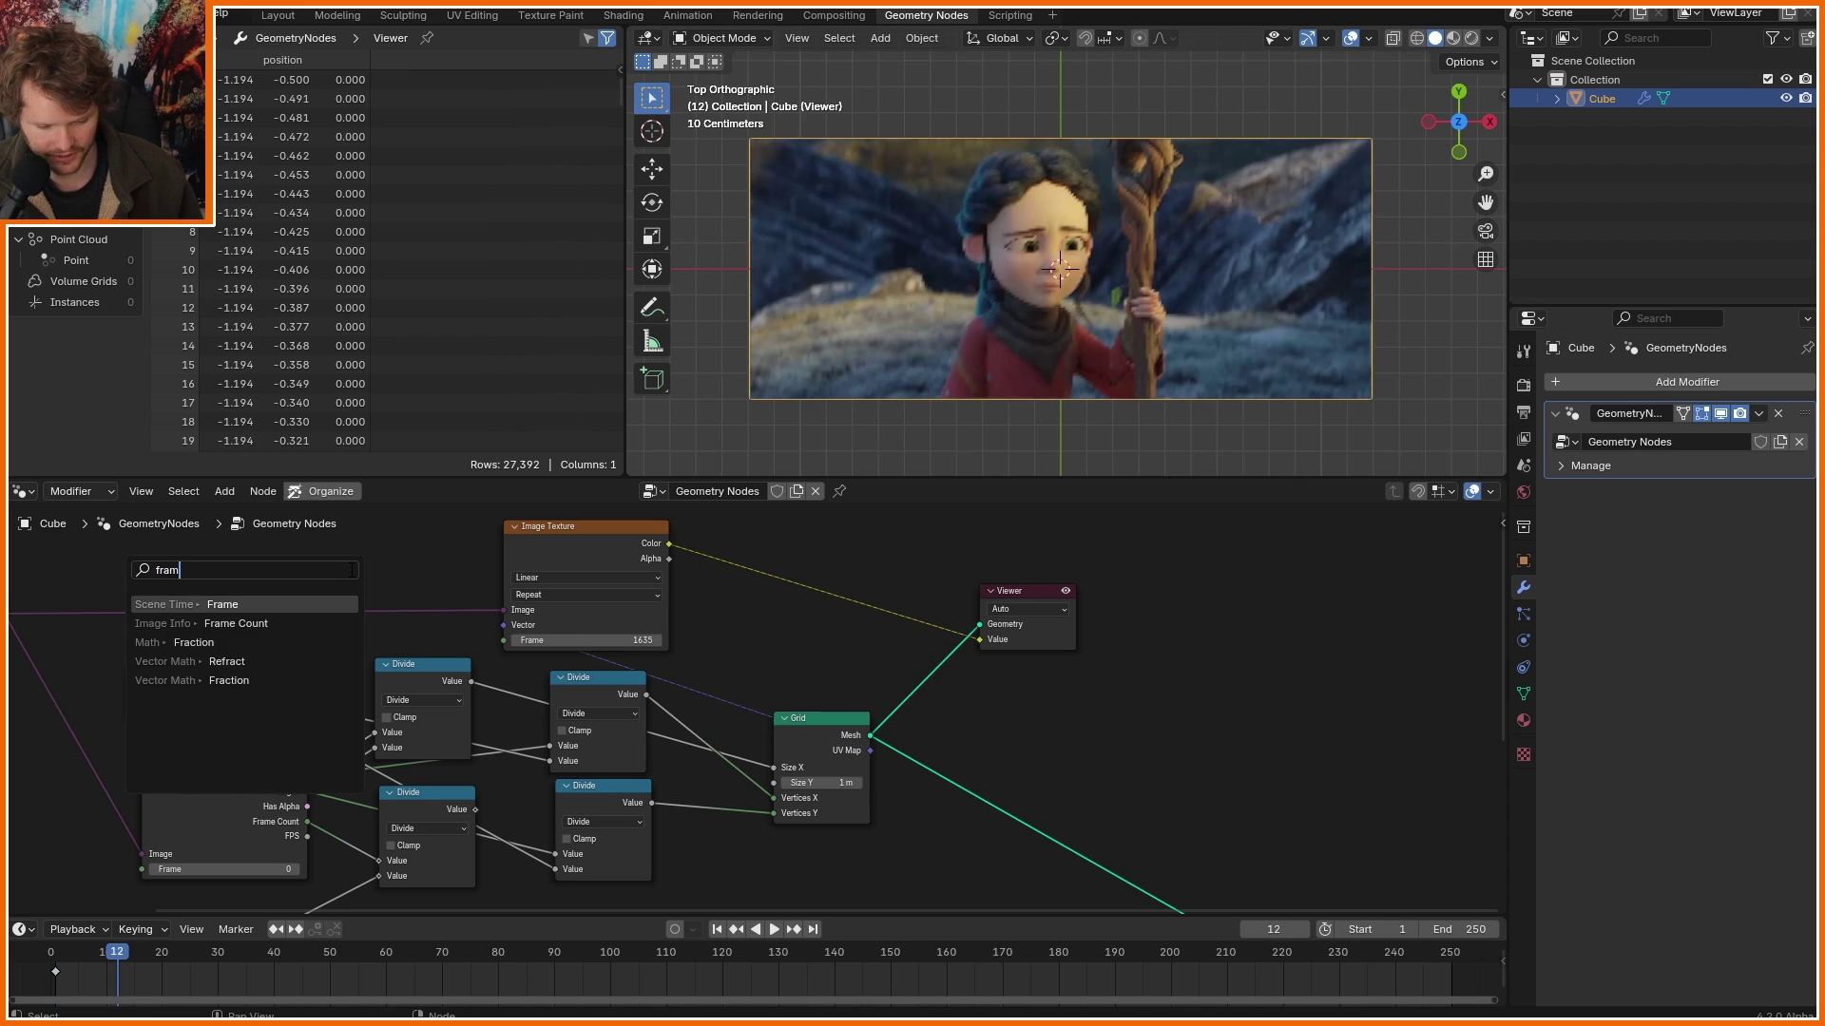
{"action": "key", "text": "Return"}
{"action": "left_click", "coordinate": [350, 569]}
{"action": "key", "text": "space"}
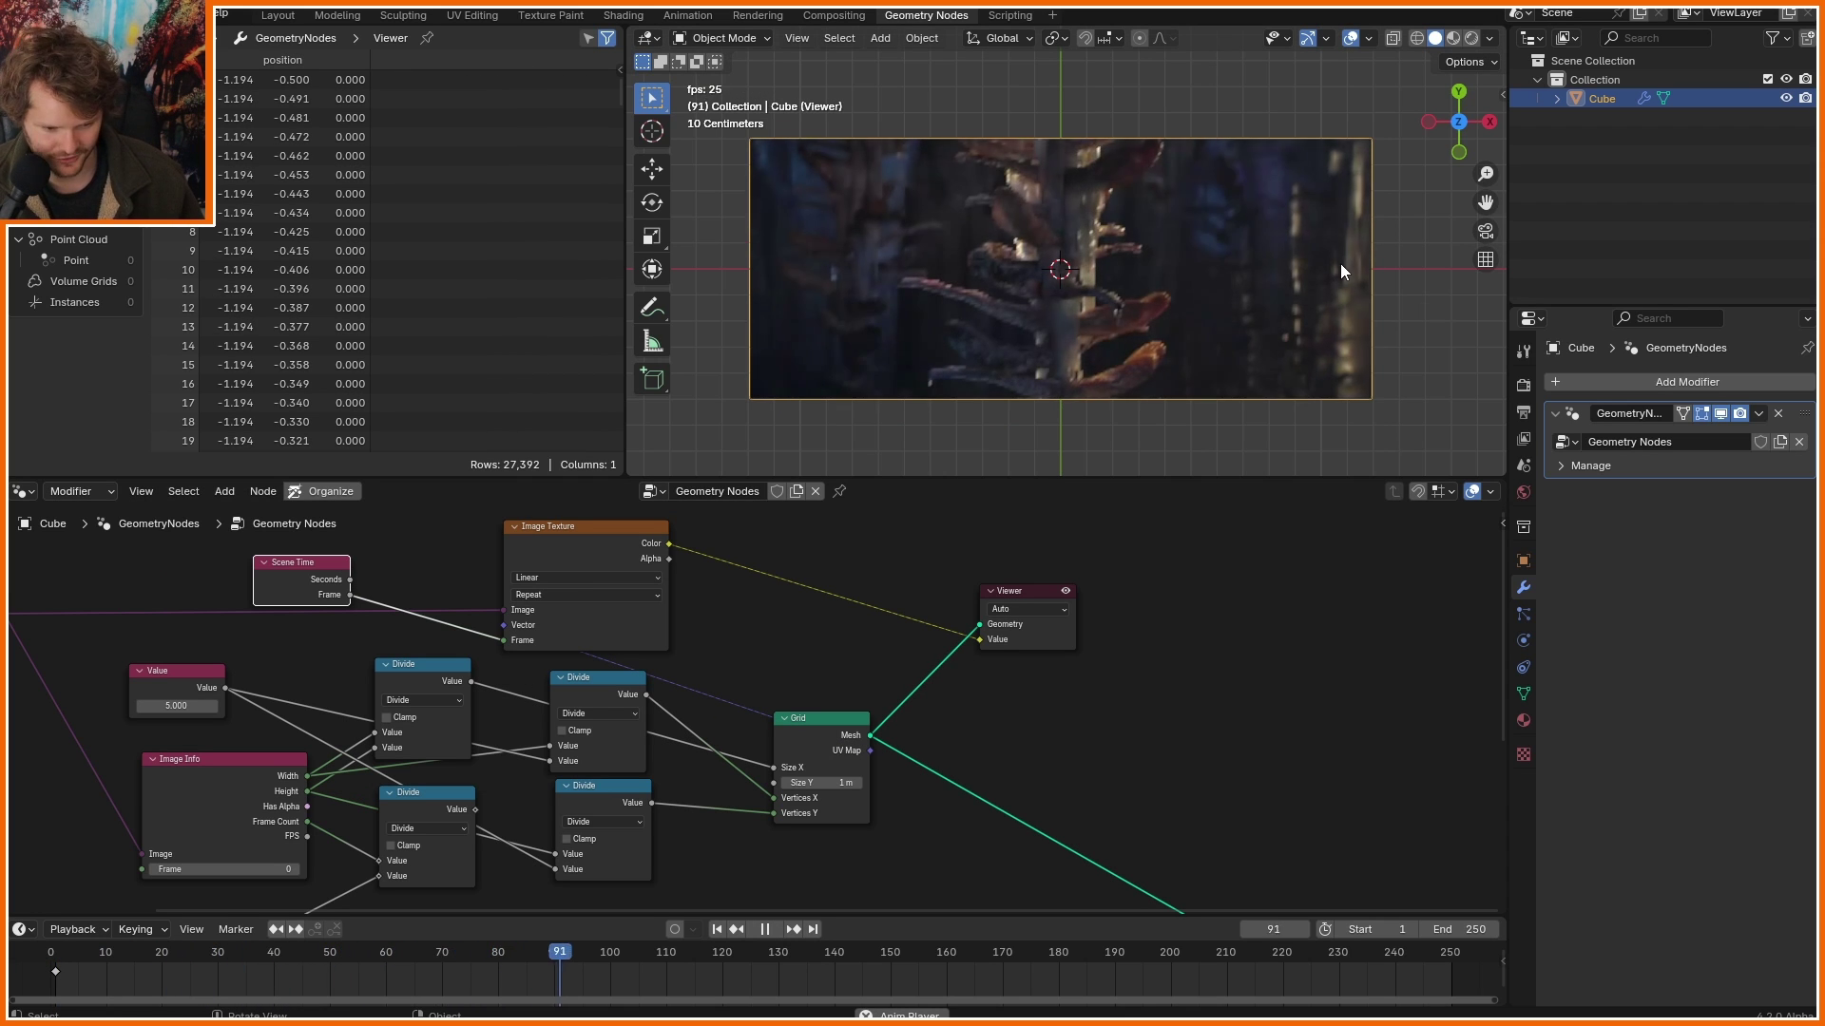
{"action": "key", "text": "space"}
Multiply the divided frame count by 1 with a Multiply node feeding the Image Texture's frame.
{"action": "left_click", "coordinate": [740, 673]}
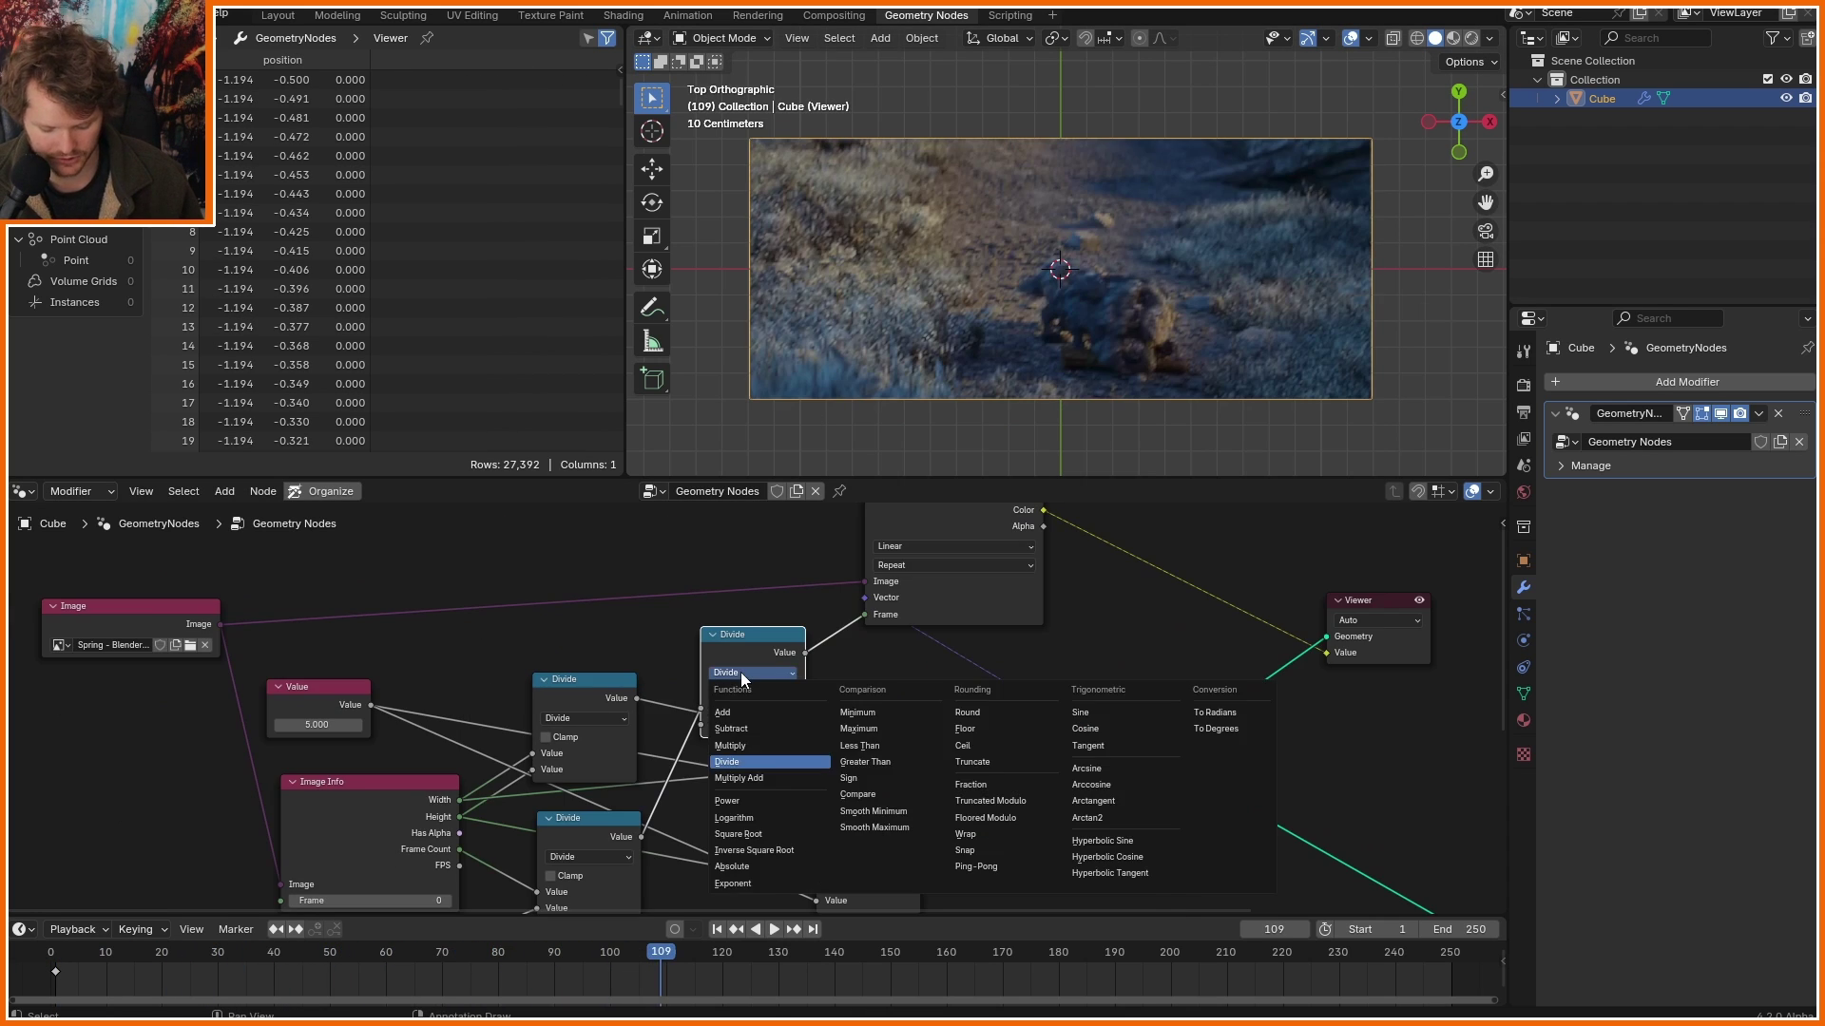
{"action": "left_click", "coordinate": [730, 745]}
{"action": "left_click", "coordinate": [729, 725]}
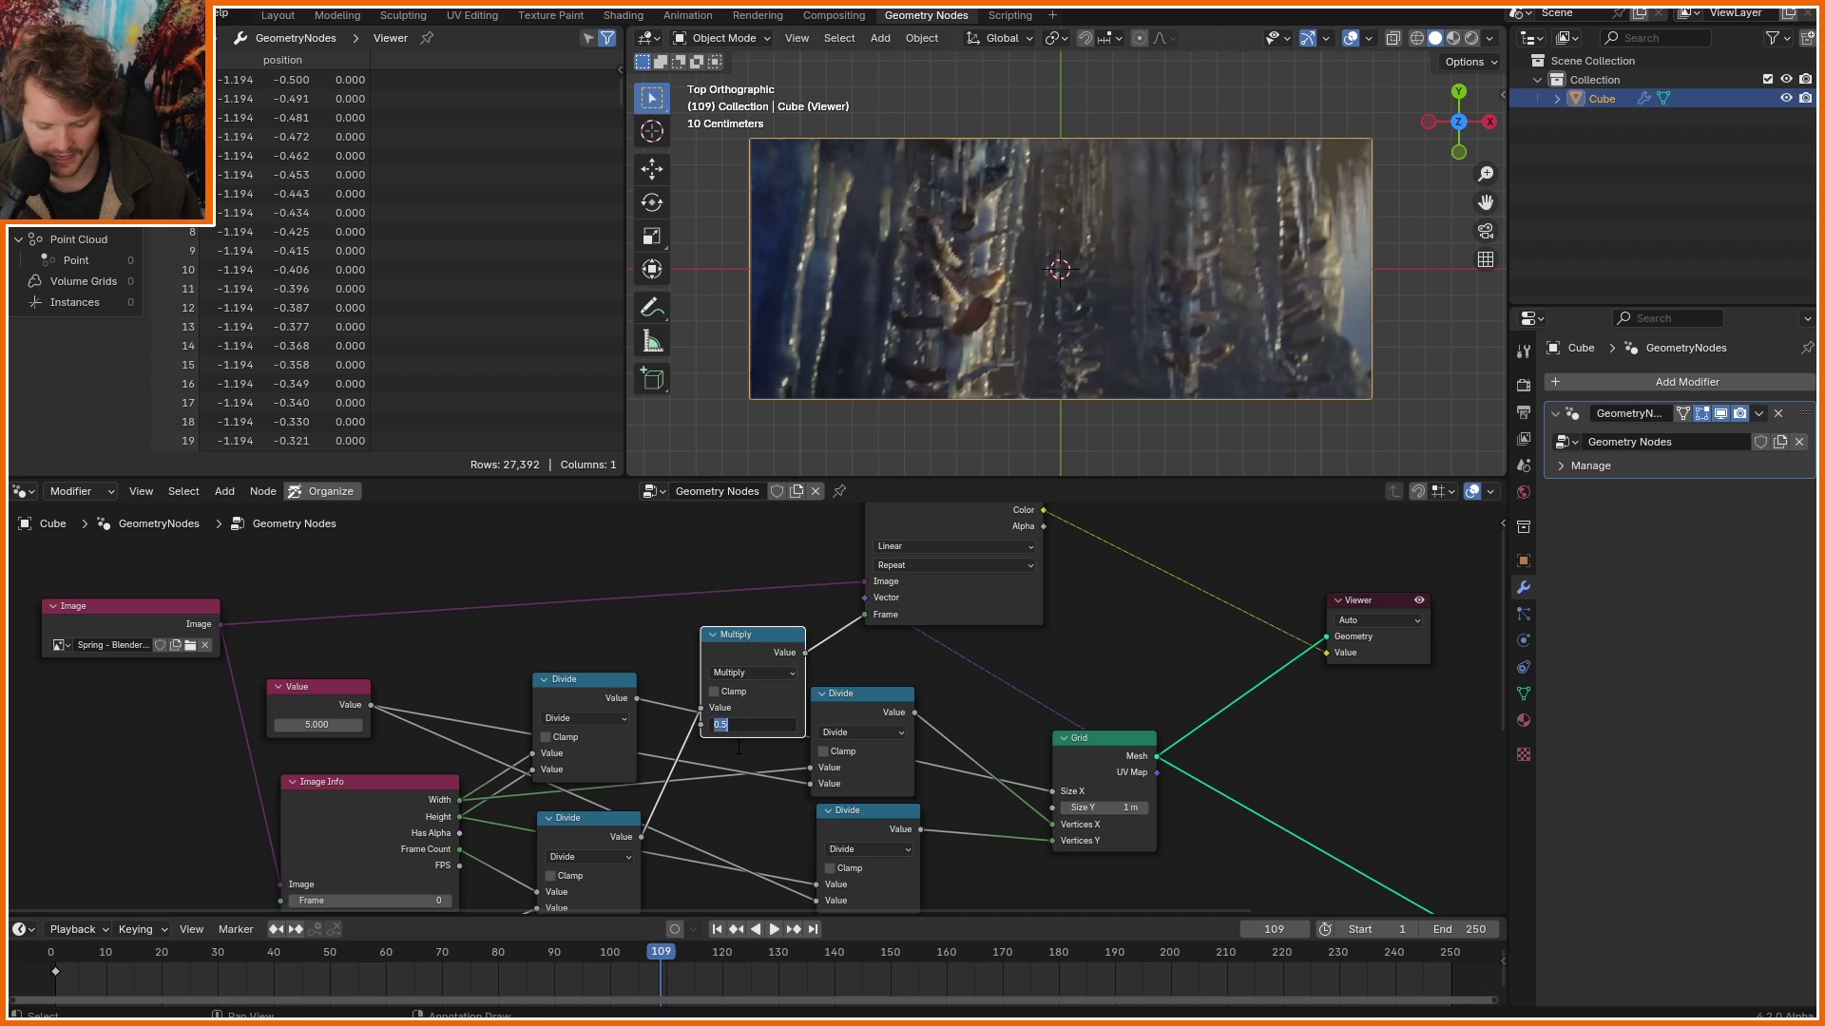
{"action": "type", "text": "1"}
{"action": "key", "text": "Return"}
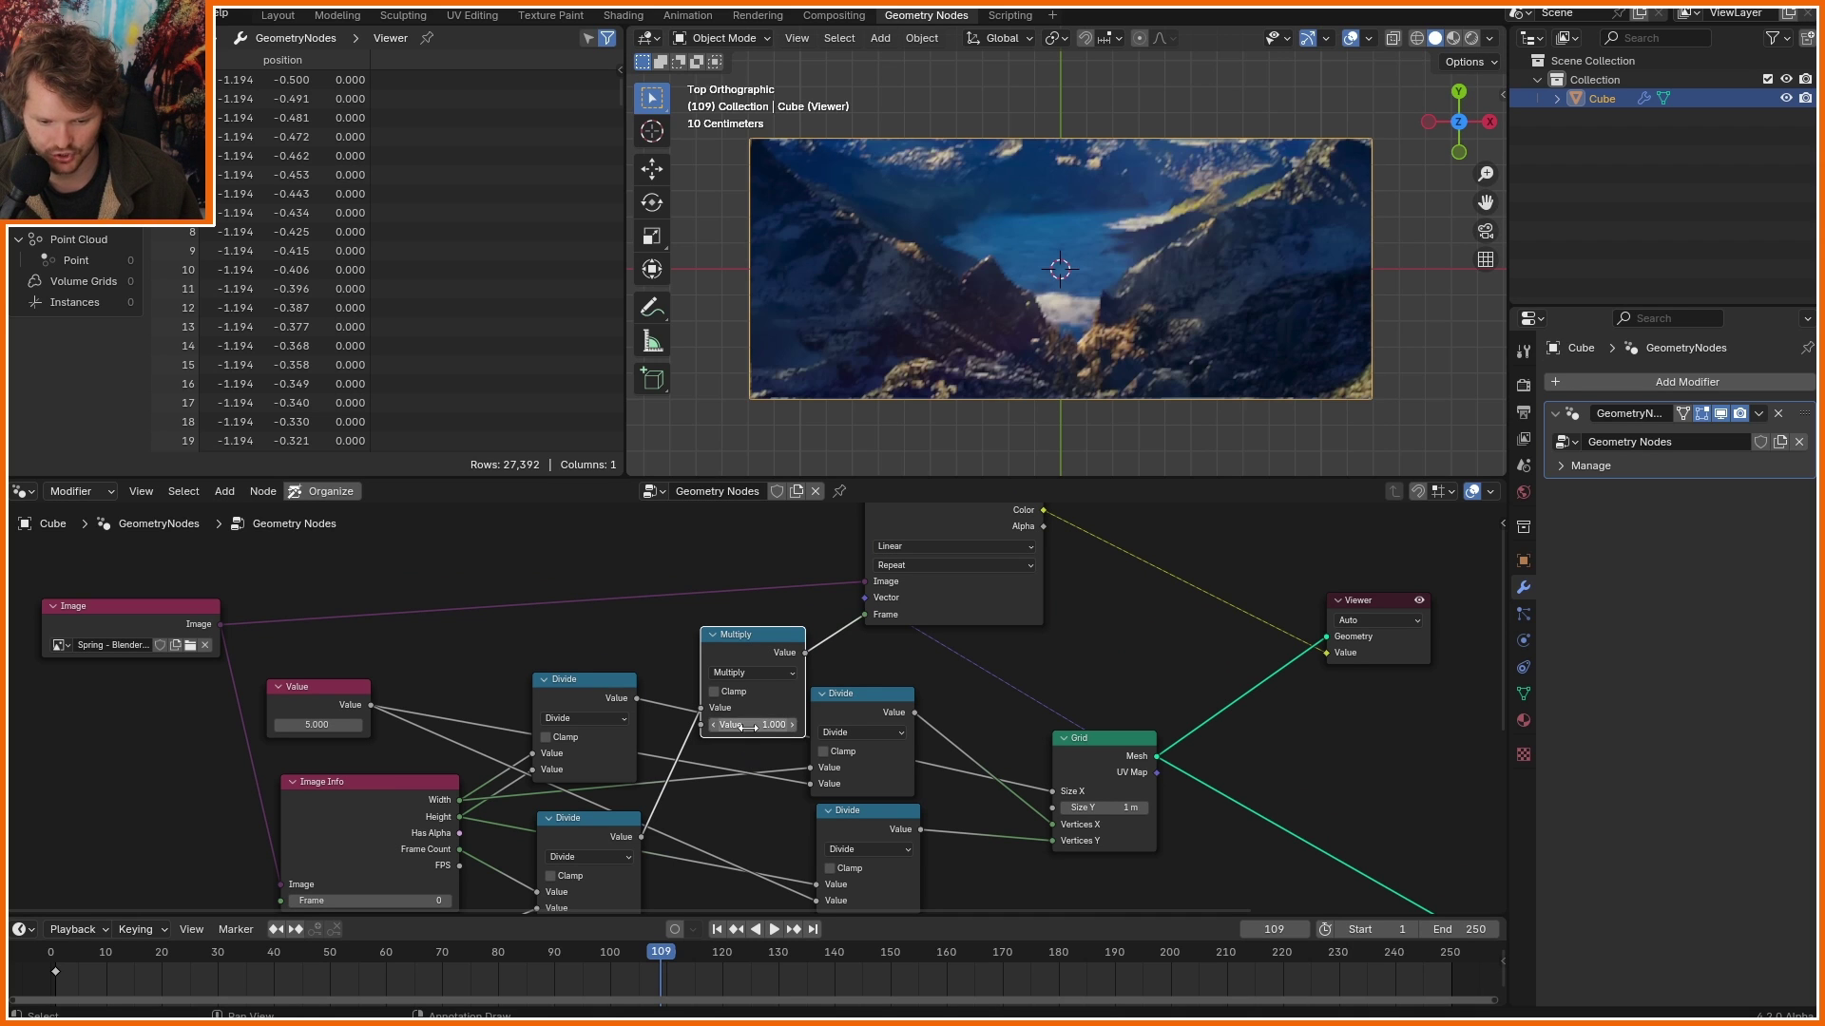
Test the frame multiplier at 4, ending with a value of 8.
{"action": "left_click", "coordinate": [749, 726]}
{"action": "type", "text": "4"}
{"action": "key", "text": "Return"}
{"action": "left_click", "coordinate": [750, 724]}
{"action": "type", "text": "8"}
{"action": "key", "text": "Return"}
Move the Viewer aside and add an Attribute Statistic node fed by the grid mesh.
{"action": "middle_click_drag", "start_coordinate": [784, 547], "coordinate": [398, 549]}
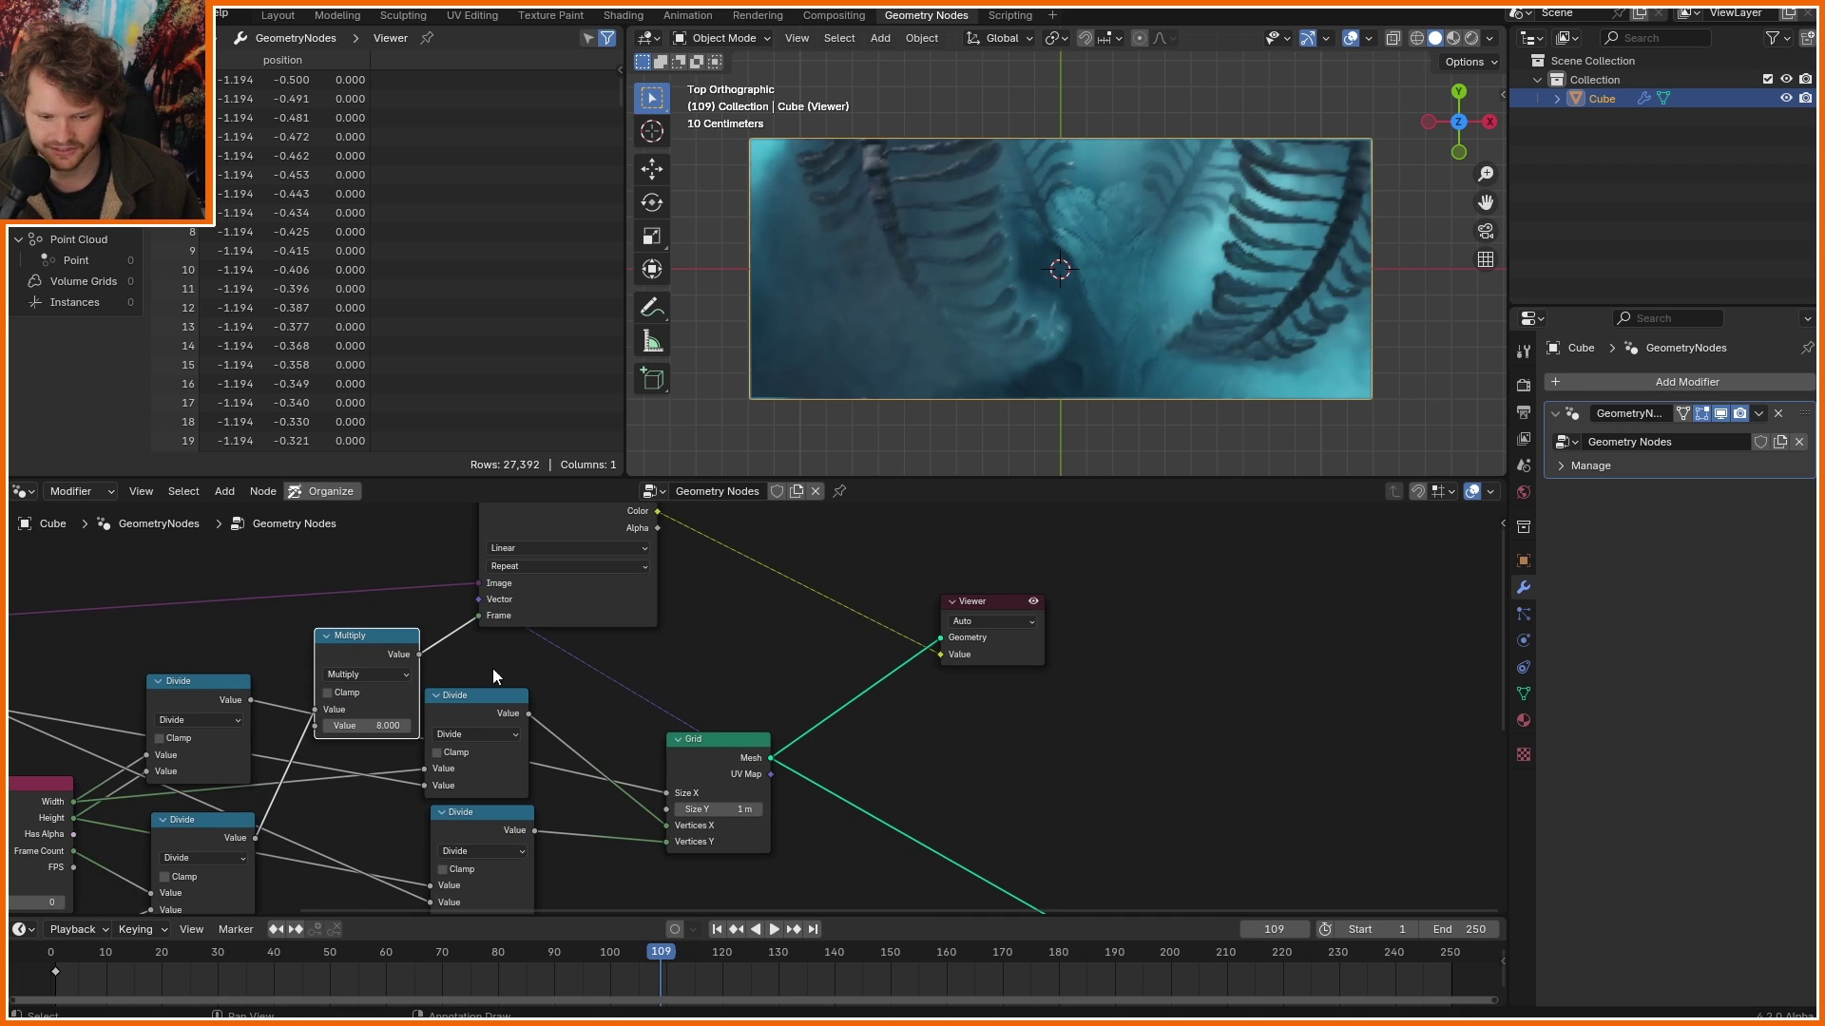
{"action": "scroll", "coordinate": [945, 599], "scroll_direction": "down", "scroll_amount": 5}
{"action": "middle_click_drag", "start_coordinate": [980, 642], "coordinate": [784, 622]}
{"action": "left_click_drag", "start_coordinate": [812, 693], "coordinate": [665, 582]}
{"action": "key", "text": "g"}
{"action": "left_click", "coordinate": [874, 612]}
{"action": "scroll", "coordinate": [817, 602], "scroll_direction": "up", "scroll_amount": 3}
{"action": "key", "text": "shift+a"}
{"action": "left_click", "coordinate": [848, 613]}
{"action": "left_click", "coordinate": [967, 669]}
{"action": "middle_click_drag", "start_coordinate": [967, 673], "coordinate": [909, 571]}
{"action": "right_click_drag", "start_coordinate": [380, 626], "coordinate": [956, 743], "text": "alt"}
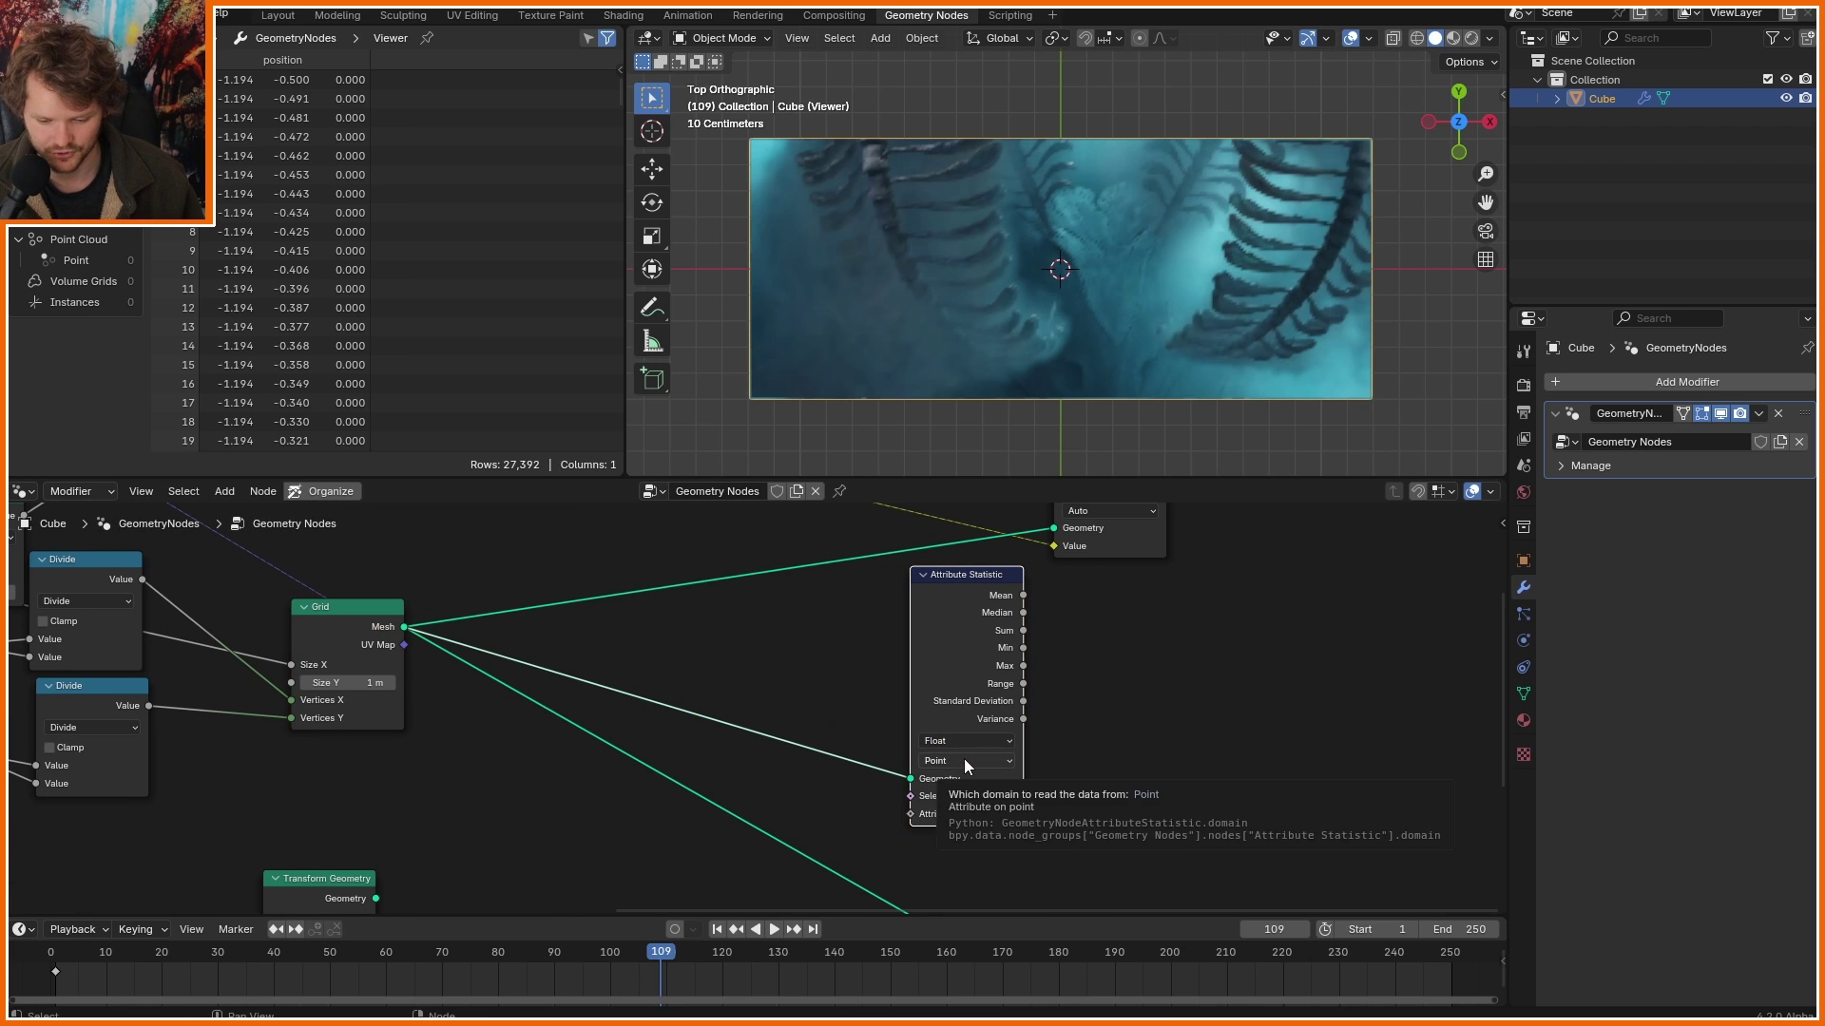
Set the Attribute Statistic node to the Face domain and the Vector data type.
{"action": "left_click", "coordinate": [964, 760]}
{"action": "left_click", "coordinate": [964, 821]}
{"action": "middle_click_drag", "start_coordinate": [921, 722], "coordinate": [1134, 894]}
{"action": "left_click_drag", "start_coordinate": [1134, 893], "coordinate": [851, 760]}
{"action": "left_click", "coordinate": [880, 779]}
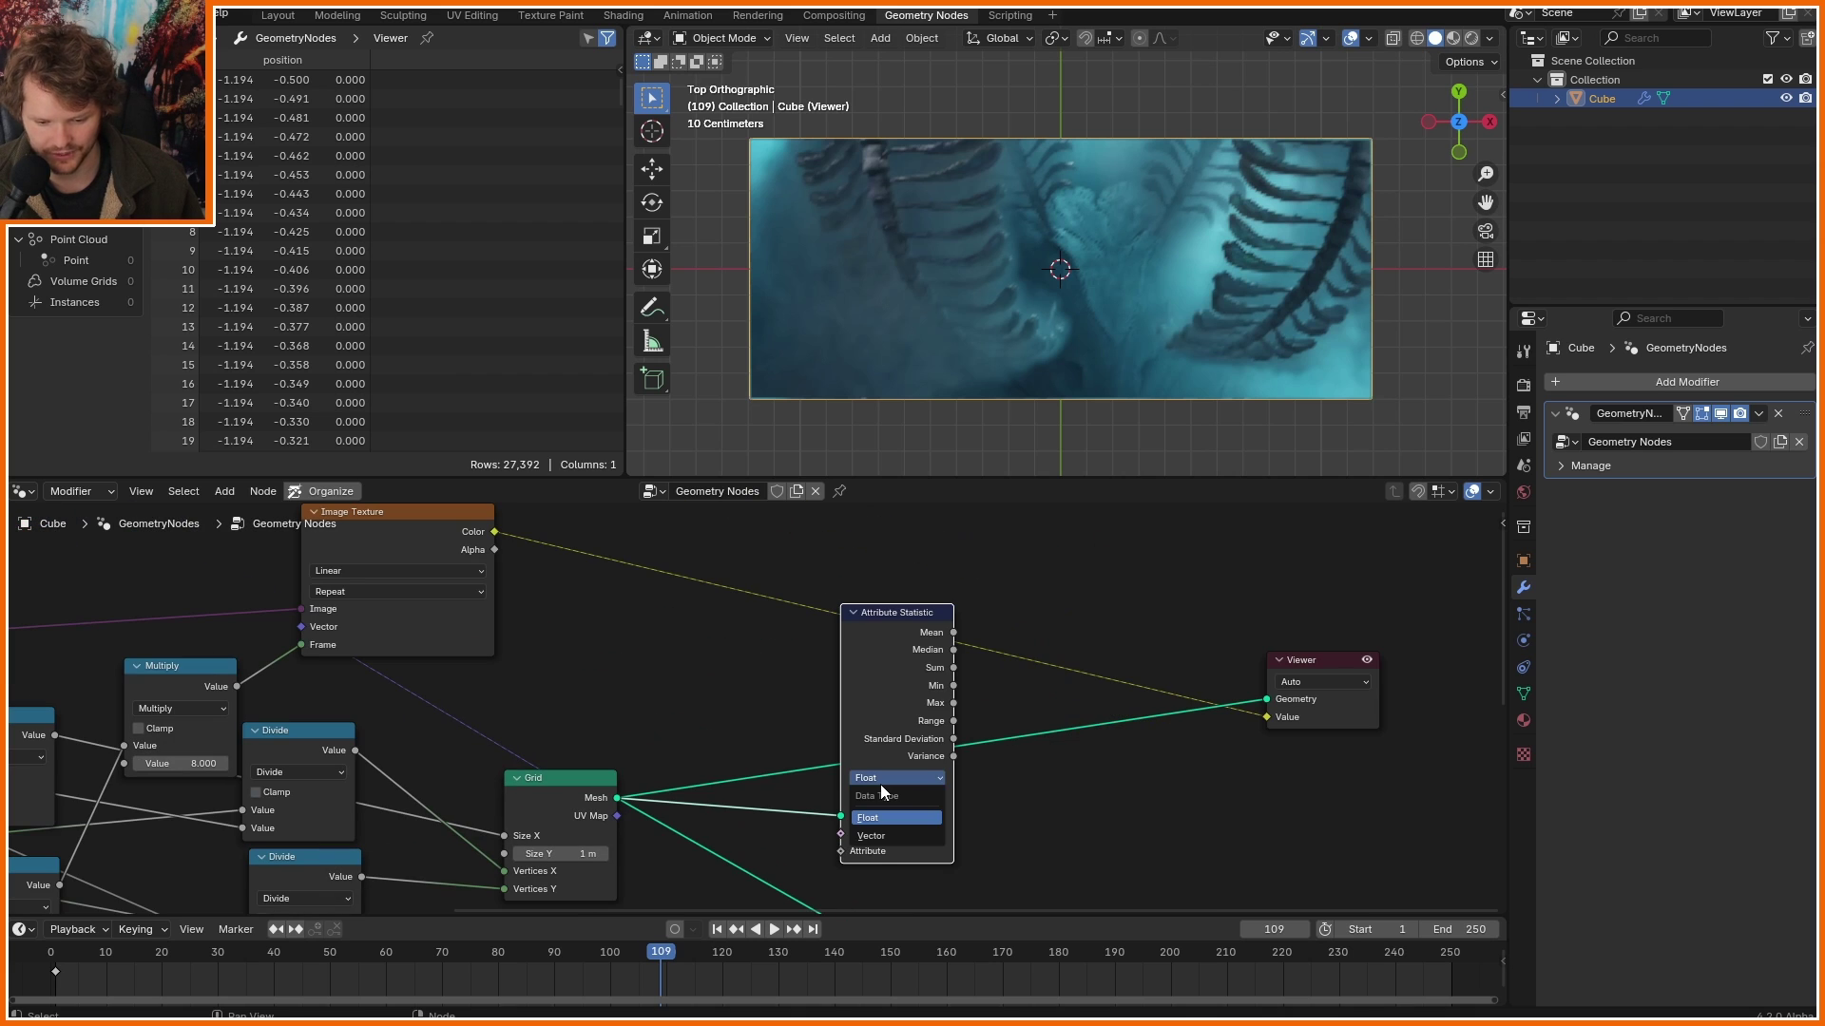
{"action": "key", "text": "v"}
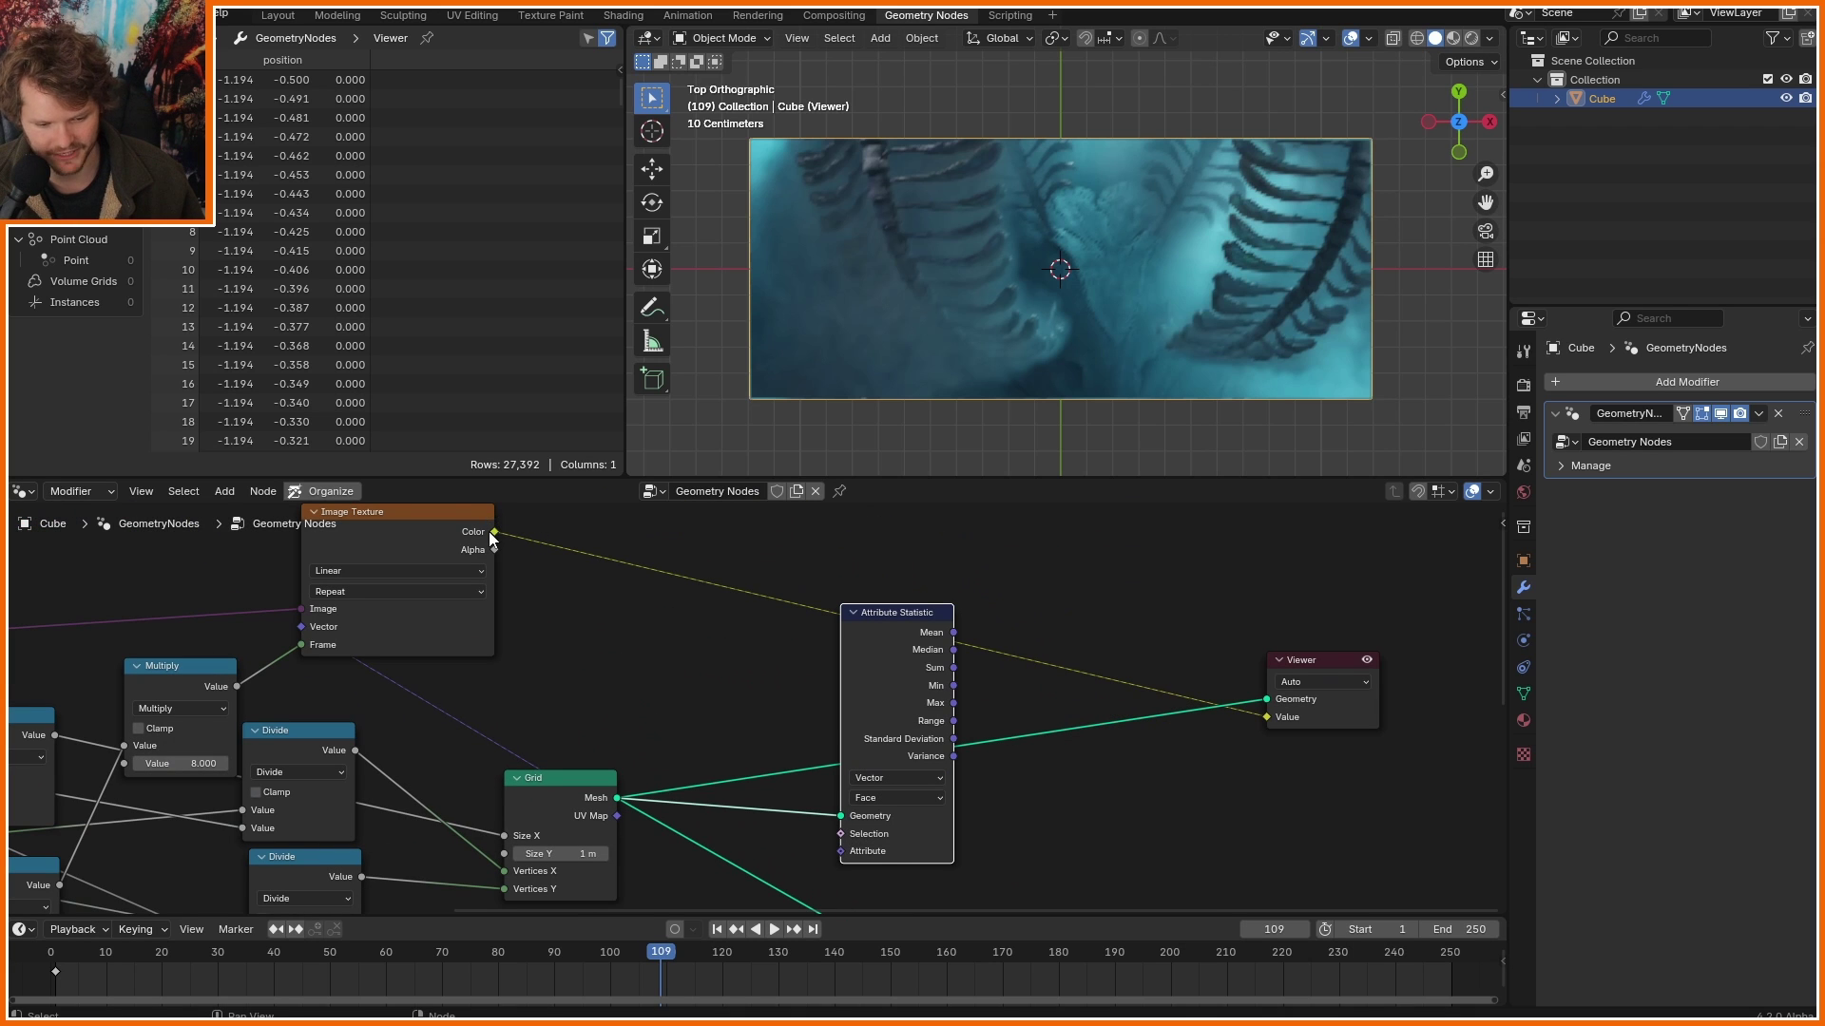
Feed the Image Texture's colour into the Attribute Statistic's attribute and preview the mean colour on the grid.
{"action": "mouse_move", "coordinate": [494, 532]}
{"action": "left_mouse_down"}
{"action": "mouse_move", "coordinate": [840, 825]}
{"action": "mouse_move", "coordinate": [840, 850]}
{"action": "left_mouse_up"}
{"action": "left_click_drag", "start_coordinate": [946, 628], "coordinate": [914, 655]}
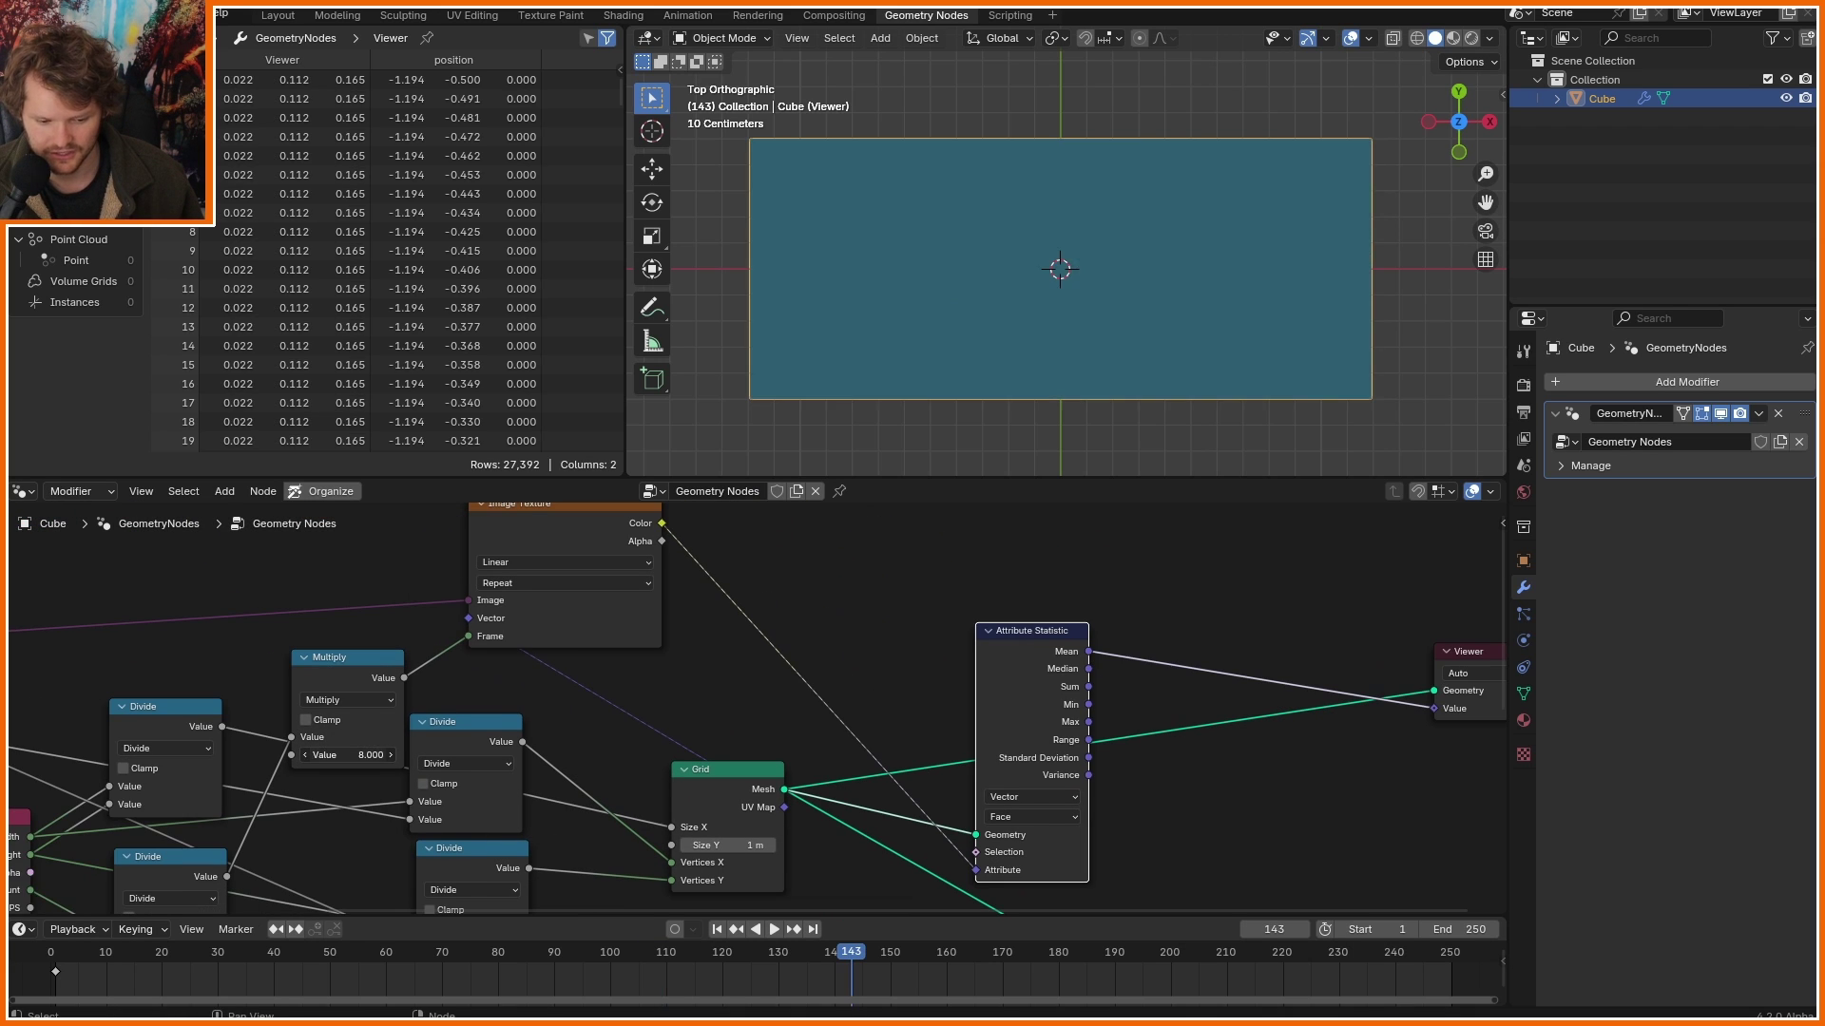
{"action": "left_click_drag", "start_coordinate": [348, 755], "coordinate": [464, 754]}
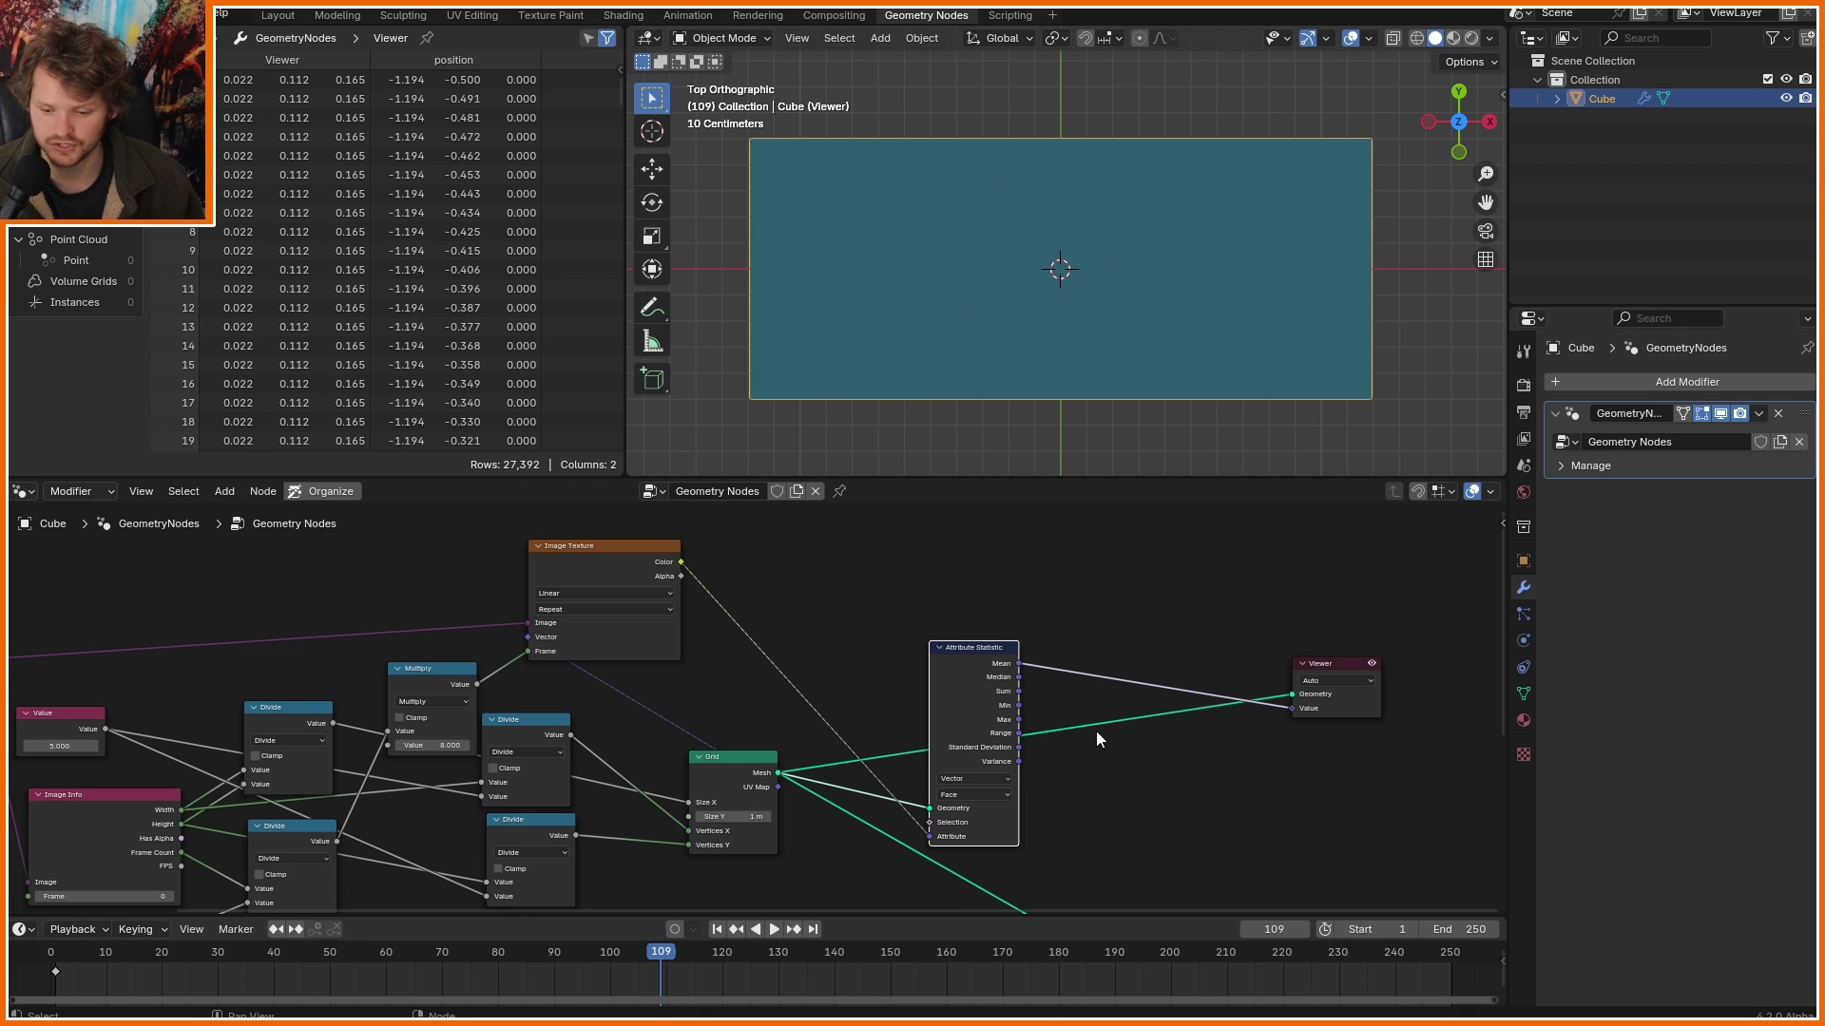
{"action": "key", "text": "Home"}
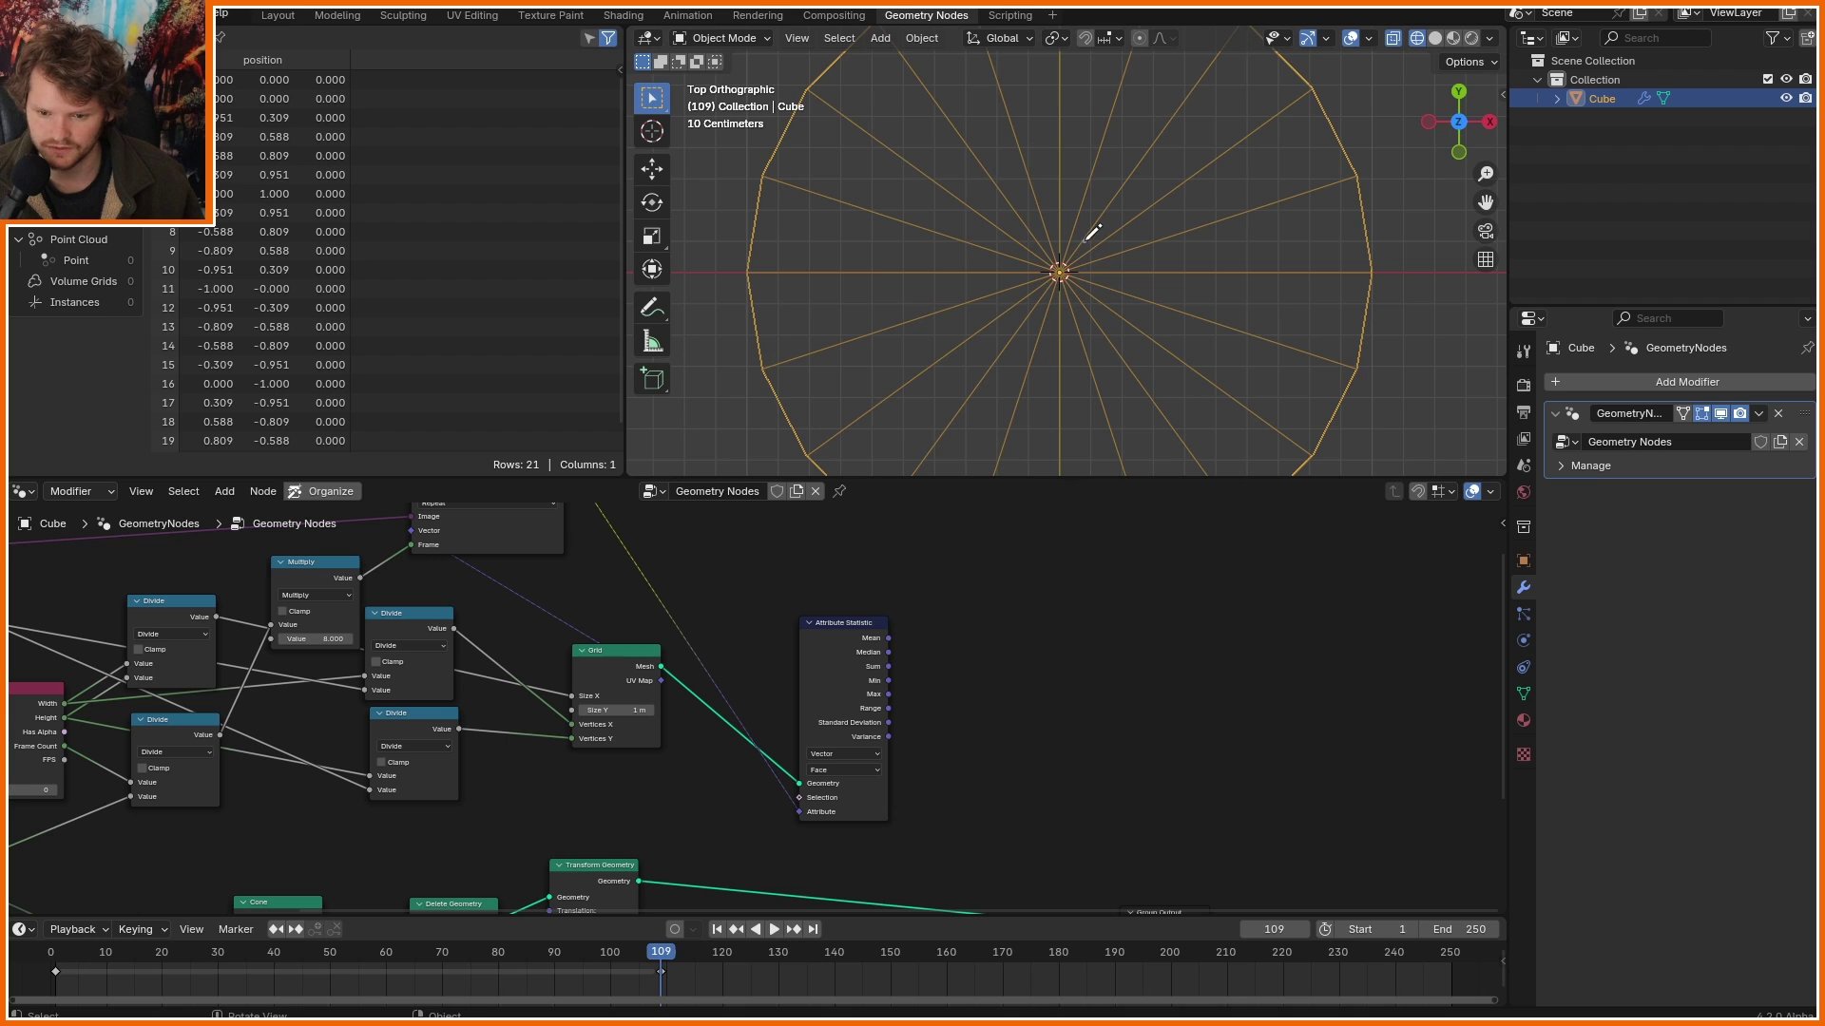
Outline individual wedges of the circle with freehand annotation strokes in the viewport.
{"action": "left_click_drag", "start_coordinate": [1086, 241], "coordinate": [1323, 92]}
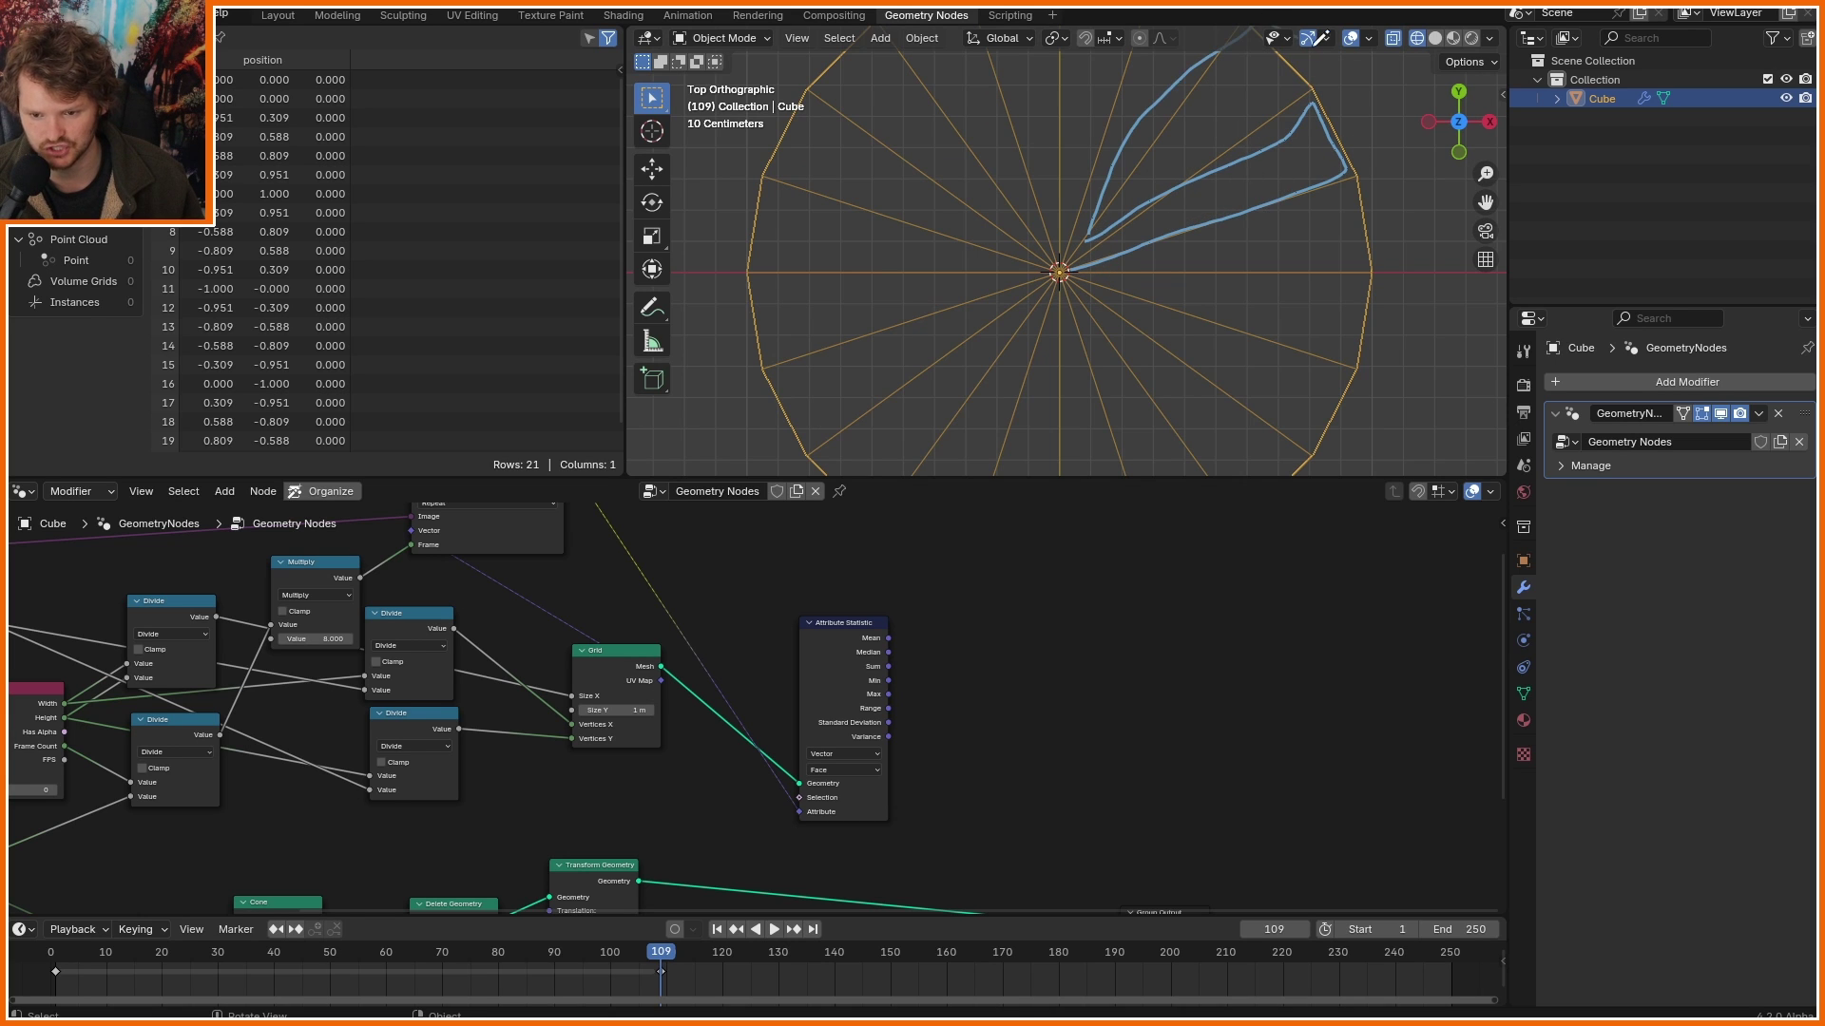
{"action": "key", "text": "Home"}
{"action": "left_click_drag", "start_coordinate": [1069, 257], "coordinate": [1155, 105]}
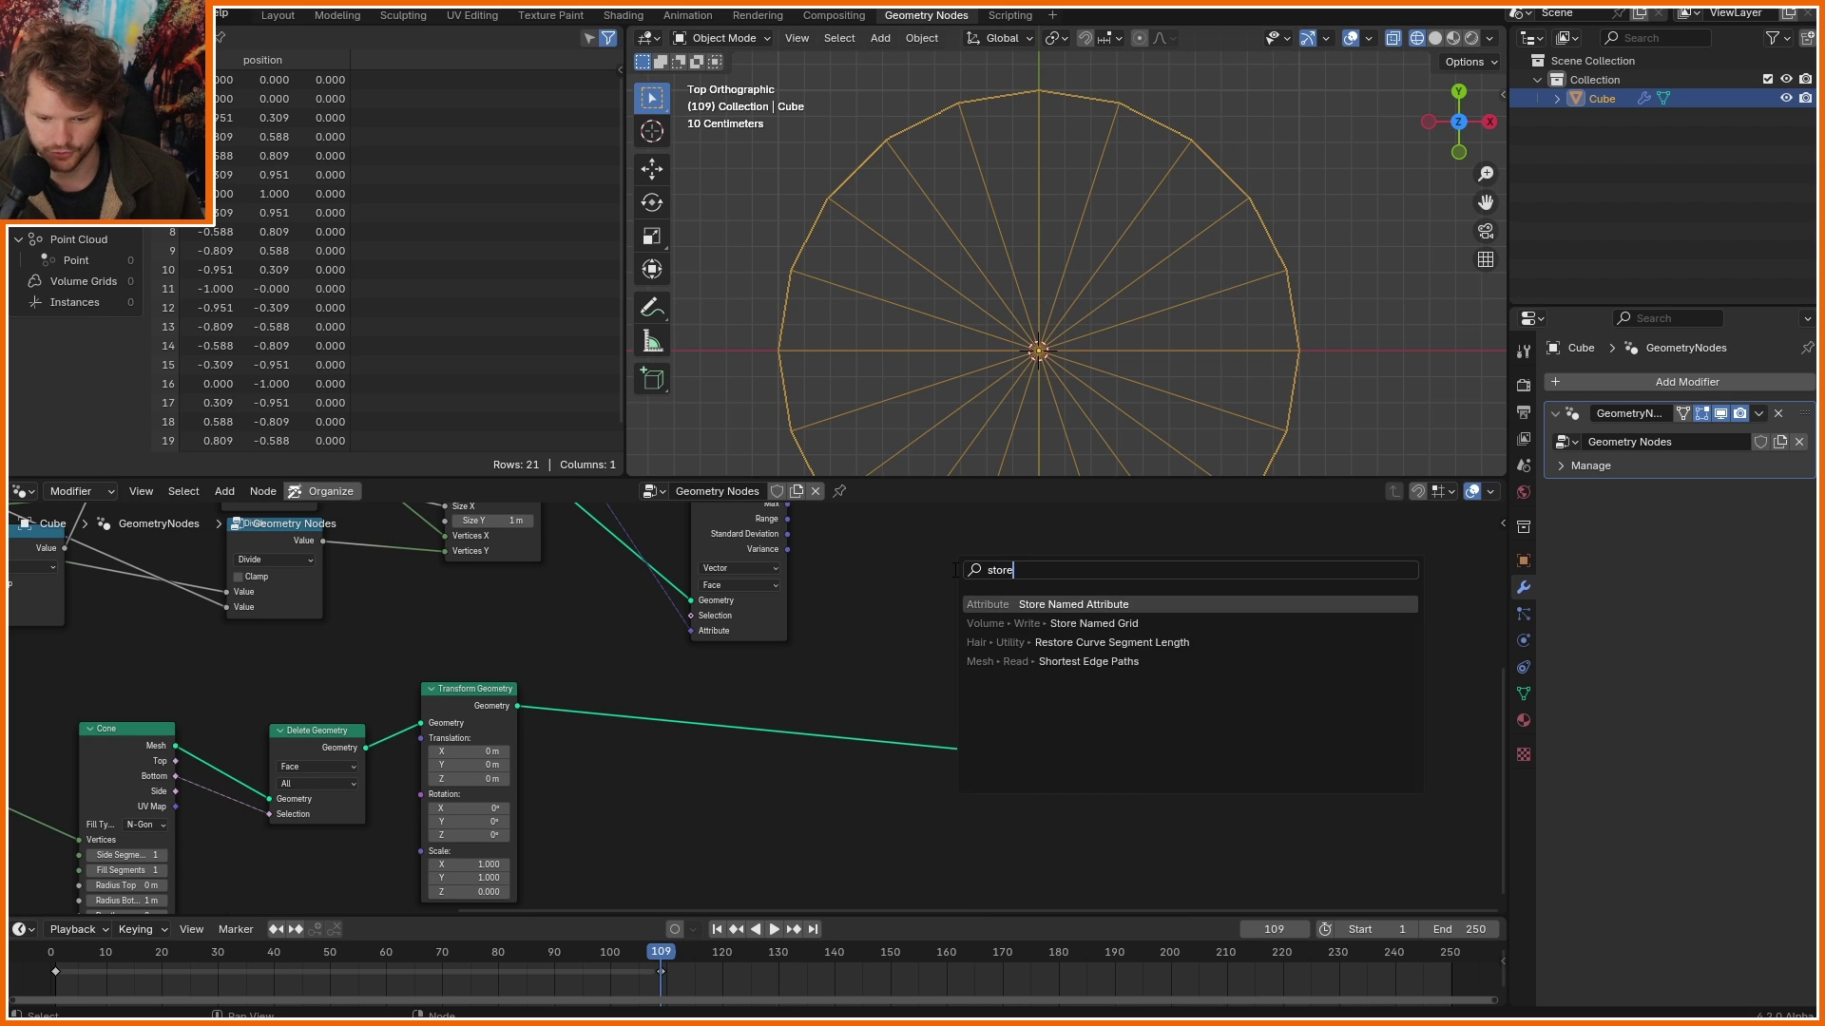
Insert a Store Named Attribute node between Transform Geometry and Group Output, with its data type set to Color.
{"action": "key", "text": "Return"}
{"action": "left_click", "coordinate": [858, 668]}
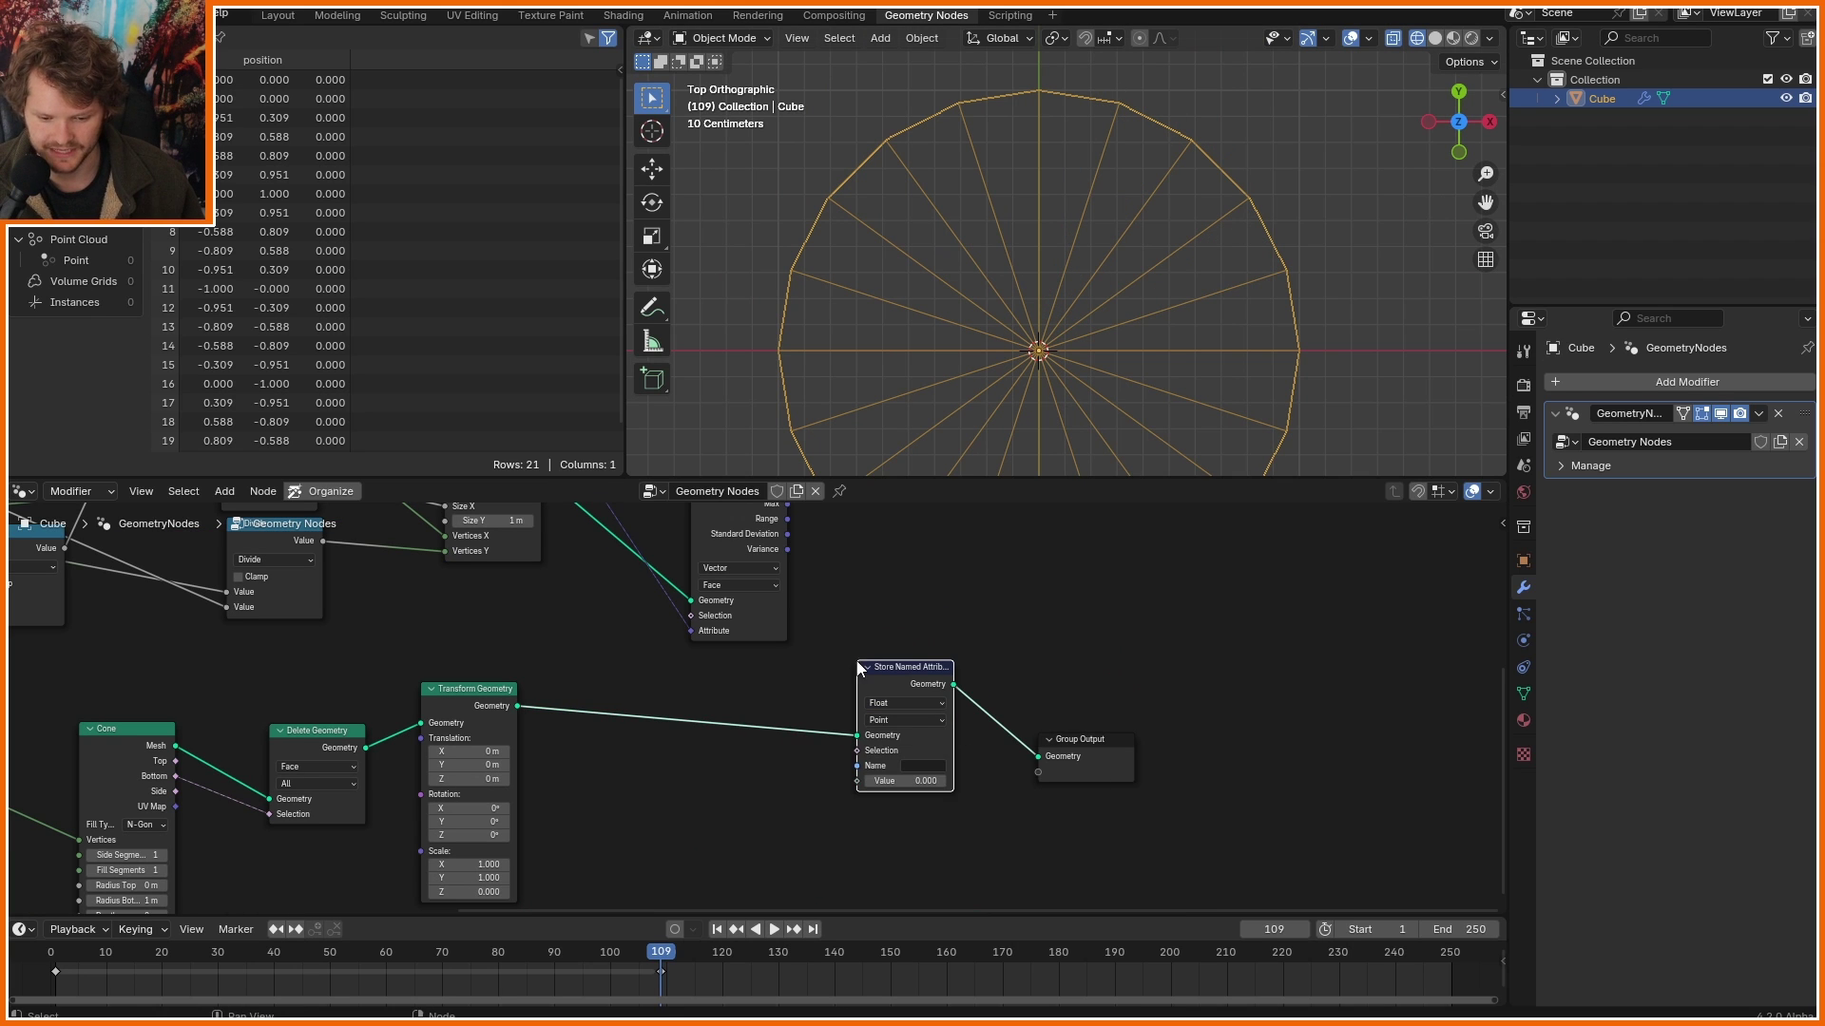
{"action": "left_click", "coordinate": [899, 706]}
{"action": "left_click", "coordinate": [893, 784]}
{"action": "left_click_drag", "start_coordinate": [1182, 801], "coordinate": [873, 676]}
{"action": "key", "text": "g"}
{"action": "left_click", "coordinate": [996, 625]}
Name the stored attribute Average.
{"action": "scroll", "coordinate": [959, 694], "scroll_direction": "up", "scroll_amount": 6}
{"action": "middle_click_drag", "start_coordinate": [953, 701], "coordinate": [773, 716]}
{"action": "left_click", "coordinate": [901, 747]}
{"action": "type", "text": "Average"}
{"action": "key", "text": "Return"}
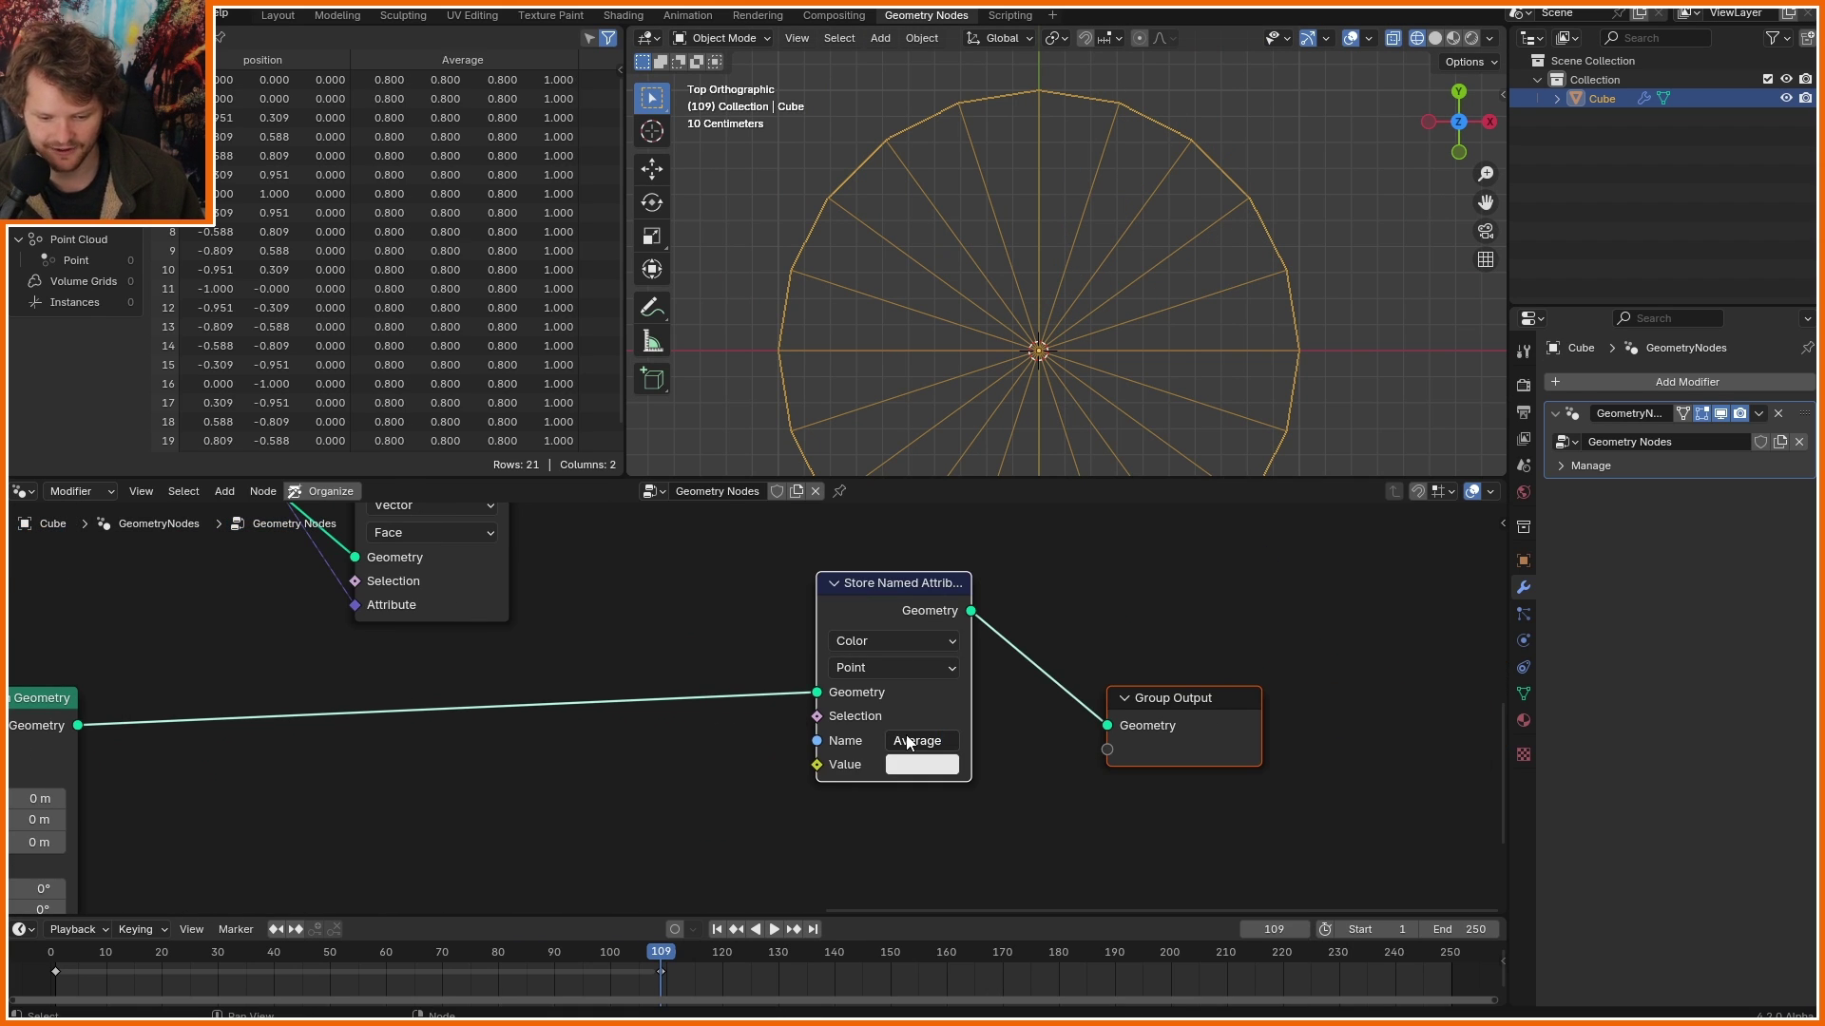
Link the Attribute Statistic's mean to the stored attribute's value and hide the nodes' unused sockets.
{"action": "scroll", "coordinate": [723, 684], "scroll_direction": "down", "scroll_amount": 5}
{"action": "middle_click_drag", "start_coordinate": [627, 621], "coordinate": [603, 729]}
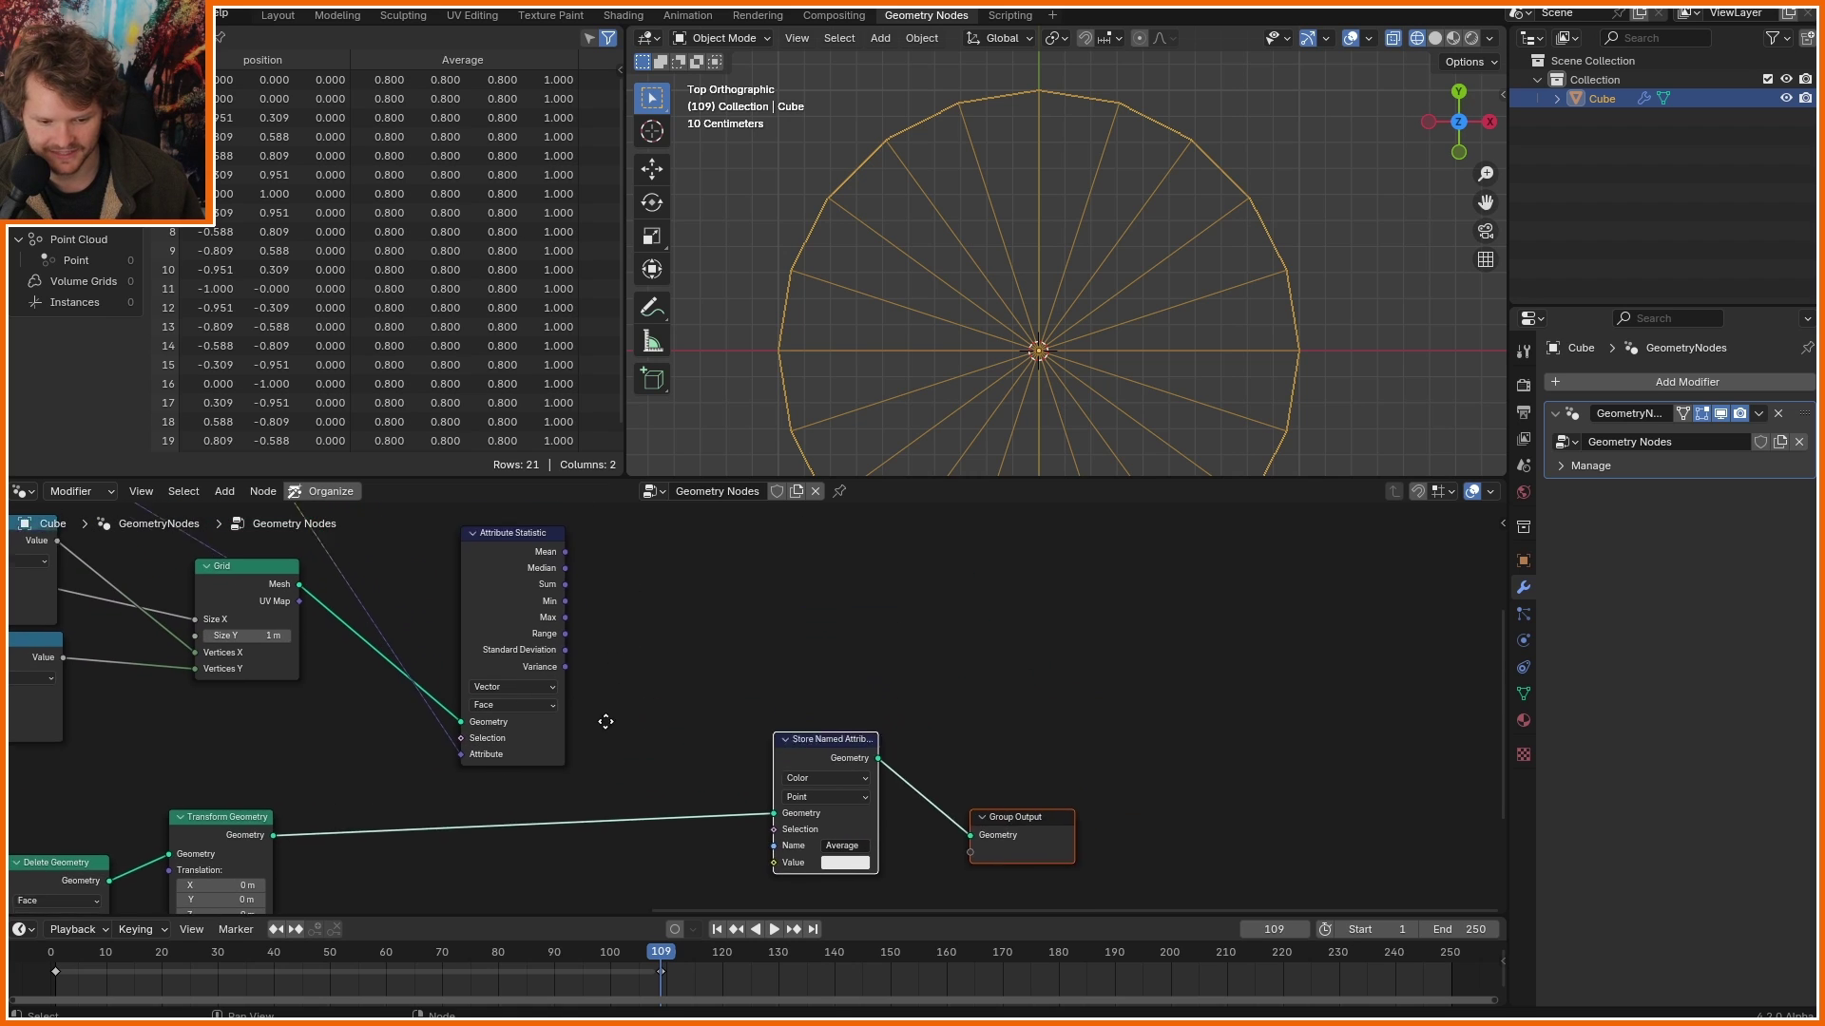
{"action": "left_click_drag", "start_coordinate": [564, 551], "coordinate": [768, 845]}
{"action": "key", "text": "ctrl+h"}
{"action": "key", "text": "g"}
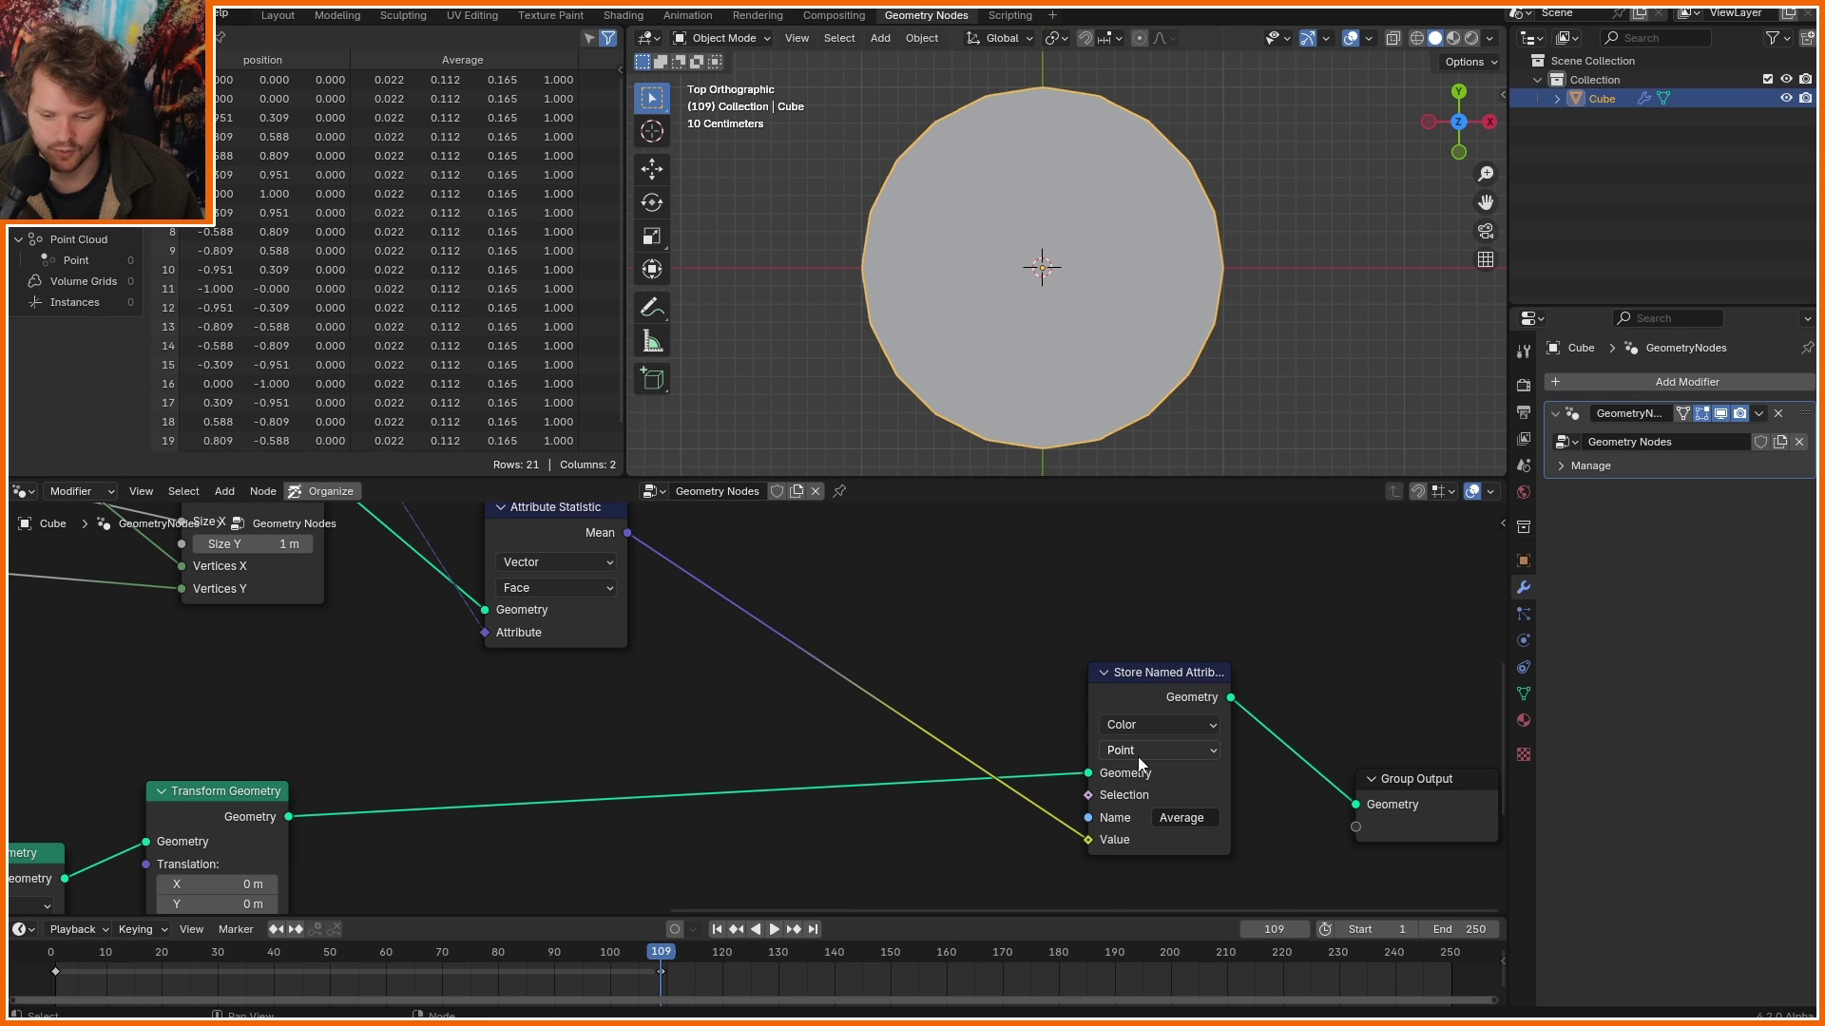
Store the attribute on the Face domain and restrict its selection with an integer Equal comparison of Index with 9.
{"action": "left_click", "coordinate": [1140, 750]}
{"action": "left_click", "coordinate": [1131, 859]}
{"action": "left_click_drag", "start_coordinate": [1088, 796], "coordinate": [910, 580]}
{"action": "type", "text": "eq"}
{"action": "left_click", "coordinate": [825, 614]}
{"action": "left_click", "coordinate": [958, 604]}
{"action": "left_click_drag", "start_coordinate": [903, 663], "coordinate": [834, 584]}
{"action": "type", "text": "index"}
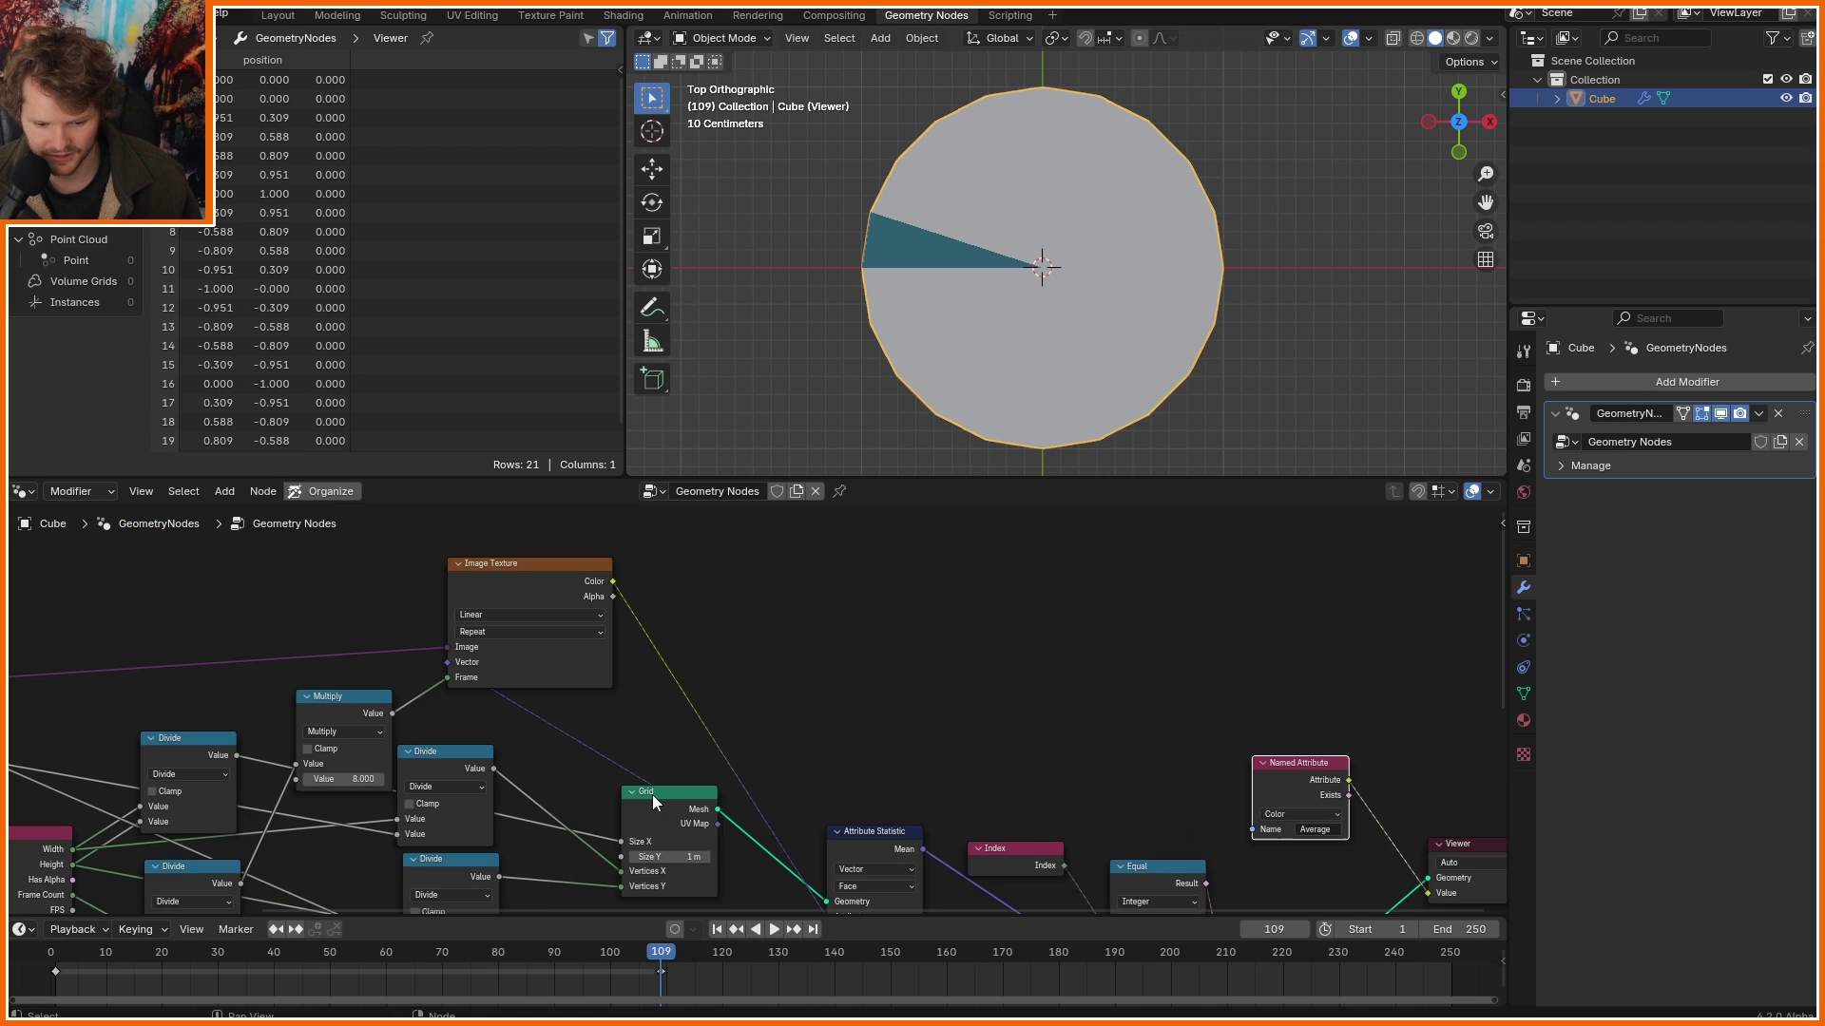
Delete the Named Attribute and Viewer preview nodes.
{"action": "middle_click_drag", "start_coordinate": [652, 801], "coordinate": [697, 760]}
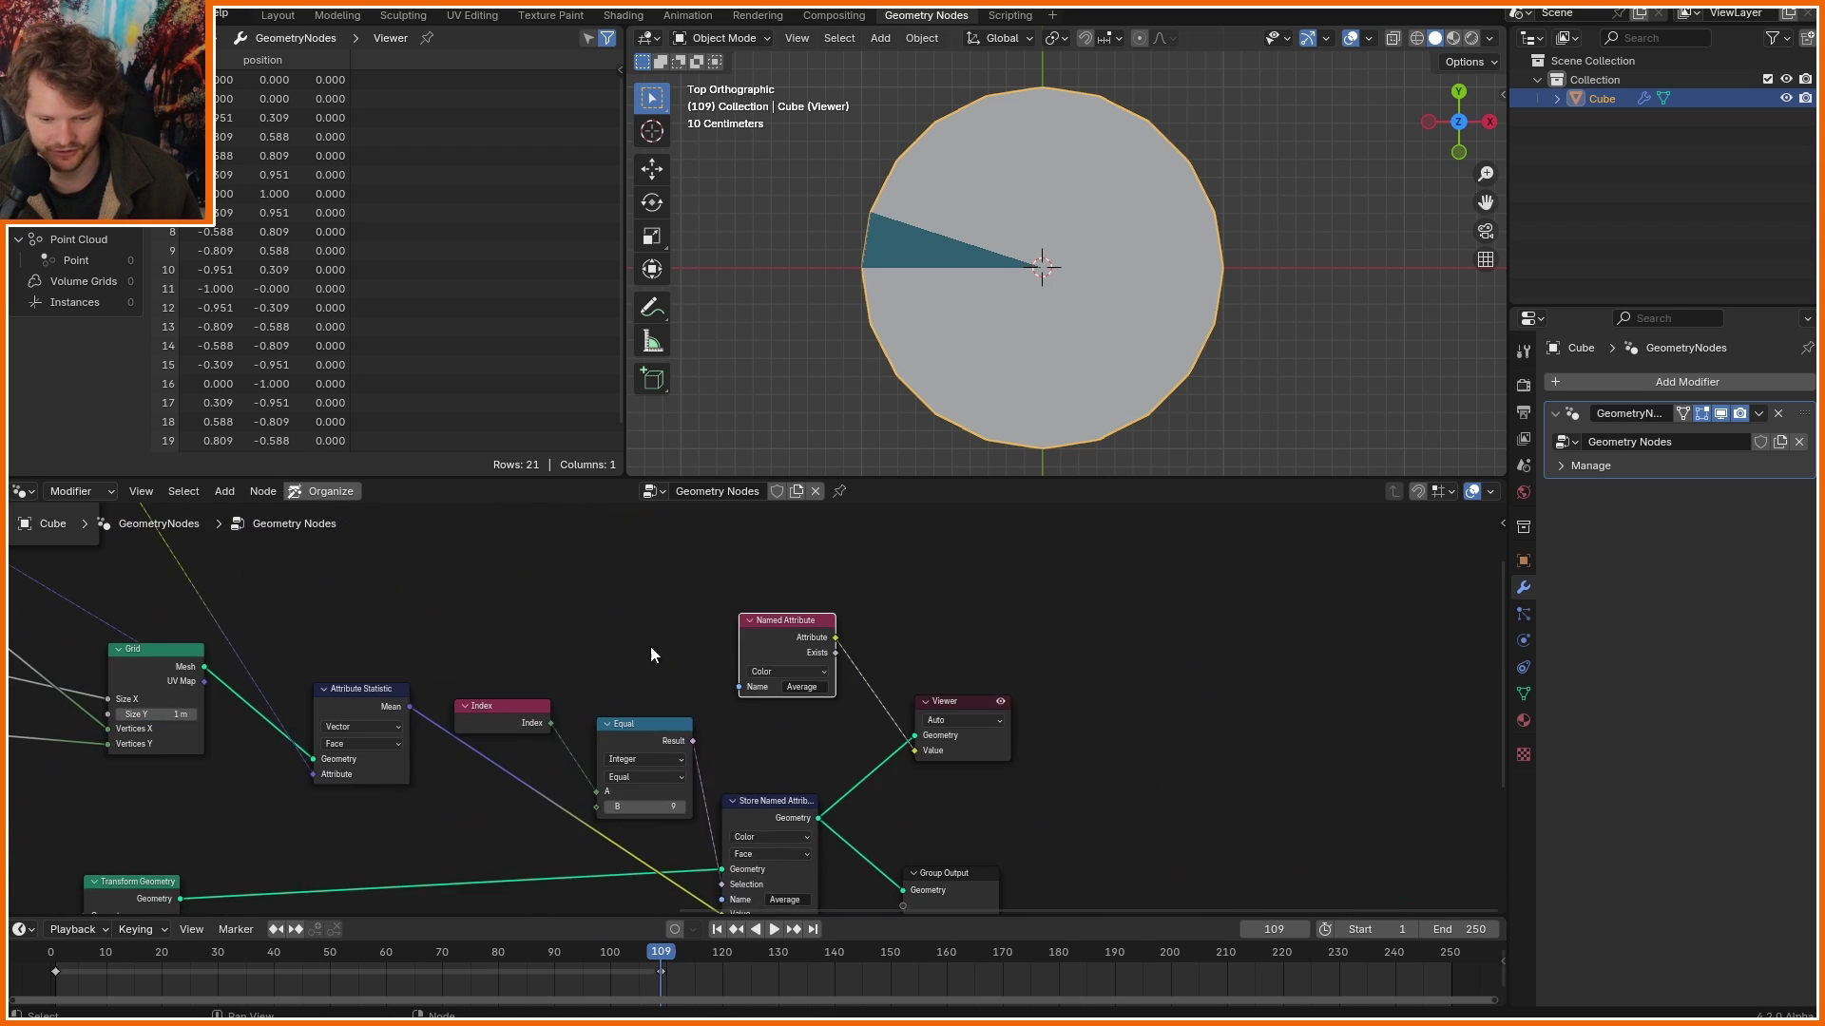
{"action": "key", "text": "x"}
{"action": "middle_click_drag", "start_coordinate": [652, 652], "coordinate": [829, 652]}
{"action": "key", "text": "Home"}
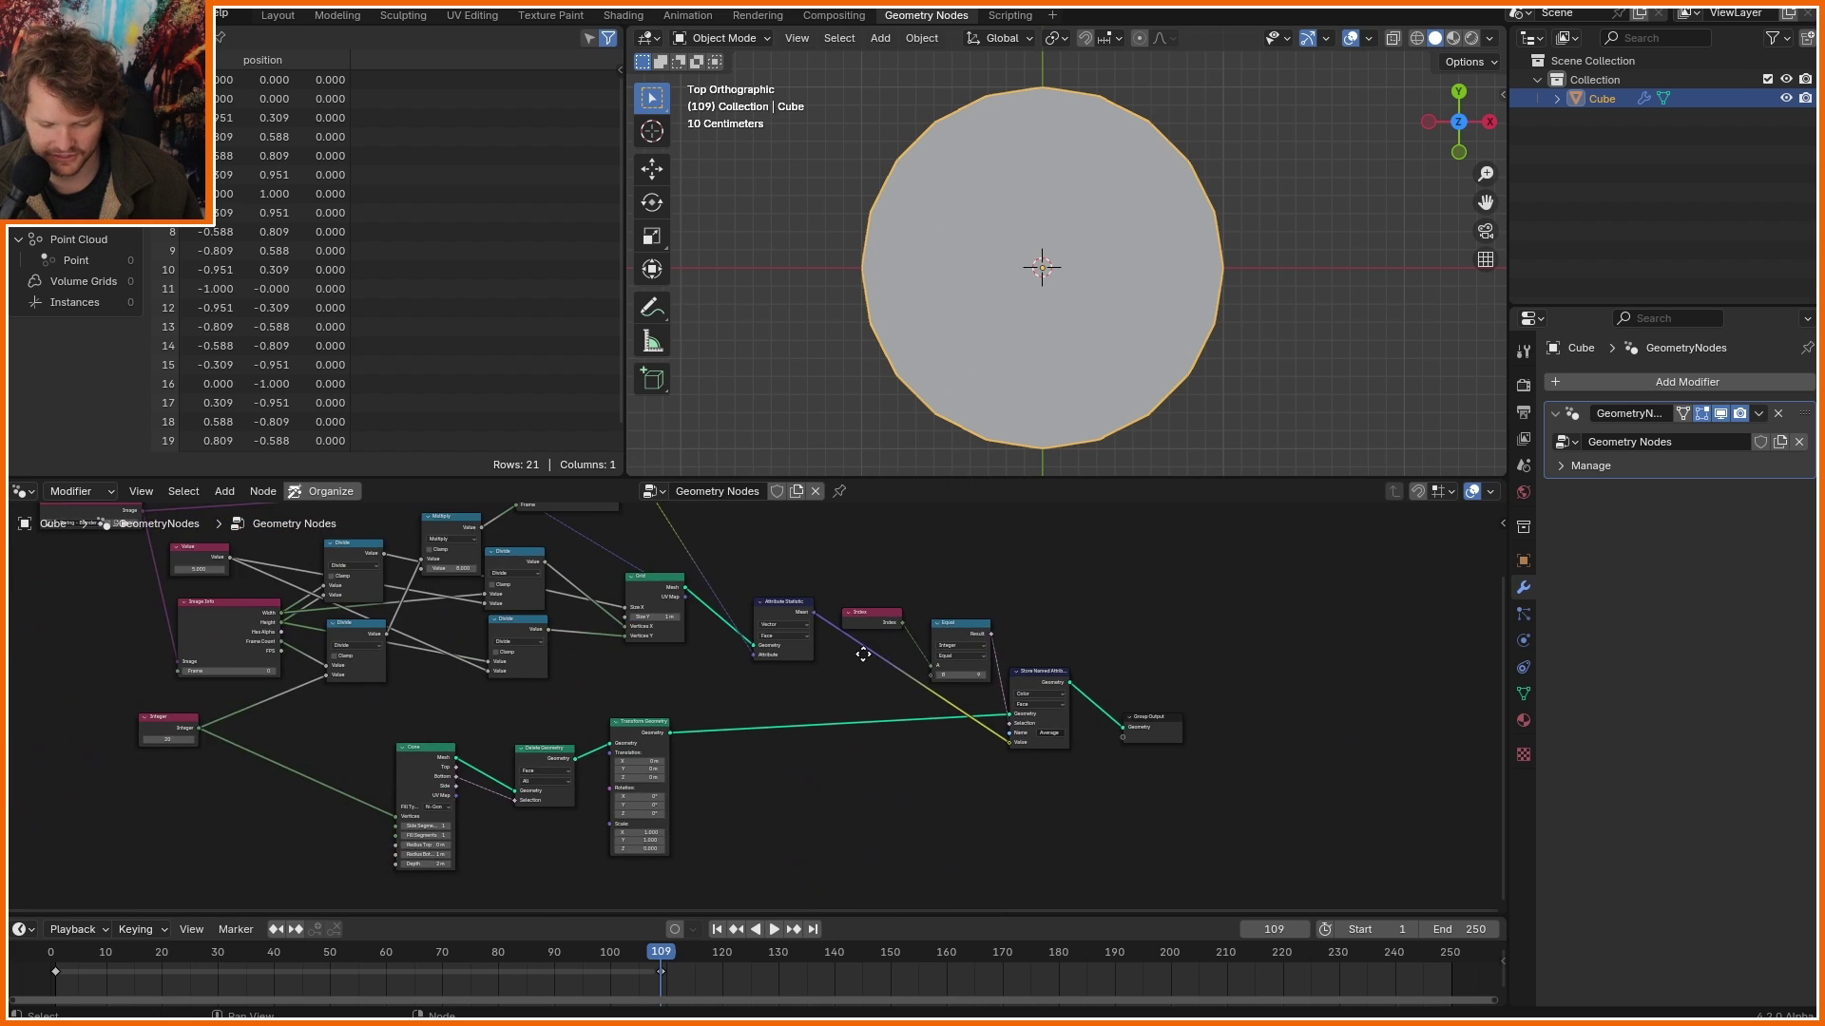
Add a Repeat Zone below the node chain, spread its ends apart, and link the Integer node to its iterations.
{"action": "middle_click_drag", "start_coordinate": [669, 666], "coordinate": [785, 587]}
{"action": "key", "text": "shift+a"}
{"action": "type", "text": "rep"}
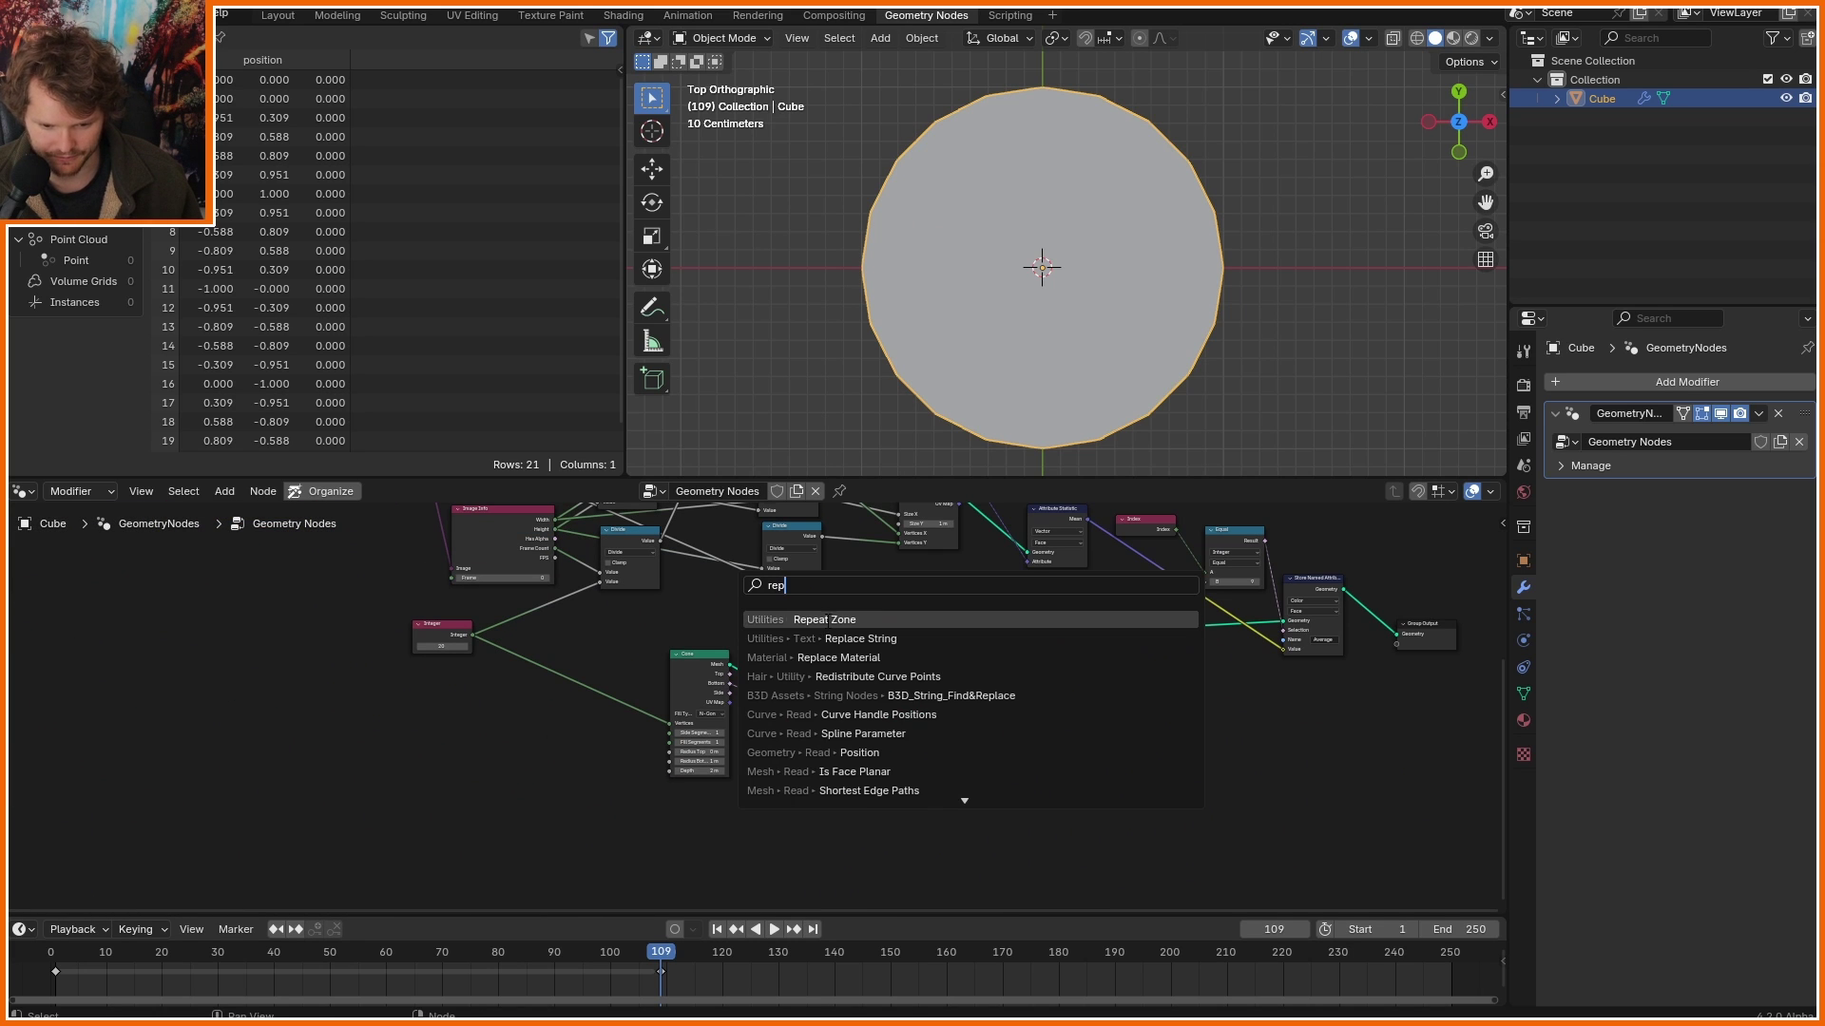
{"action": "key", "text": "Return"}
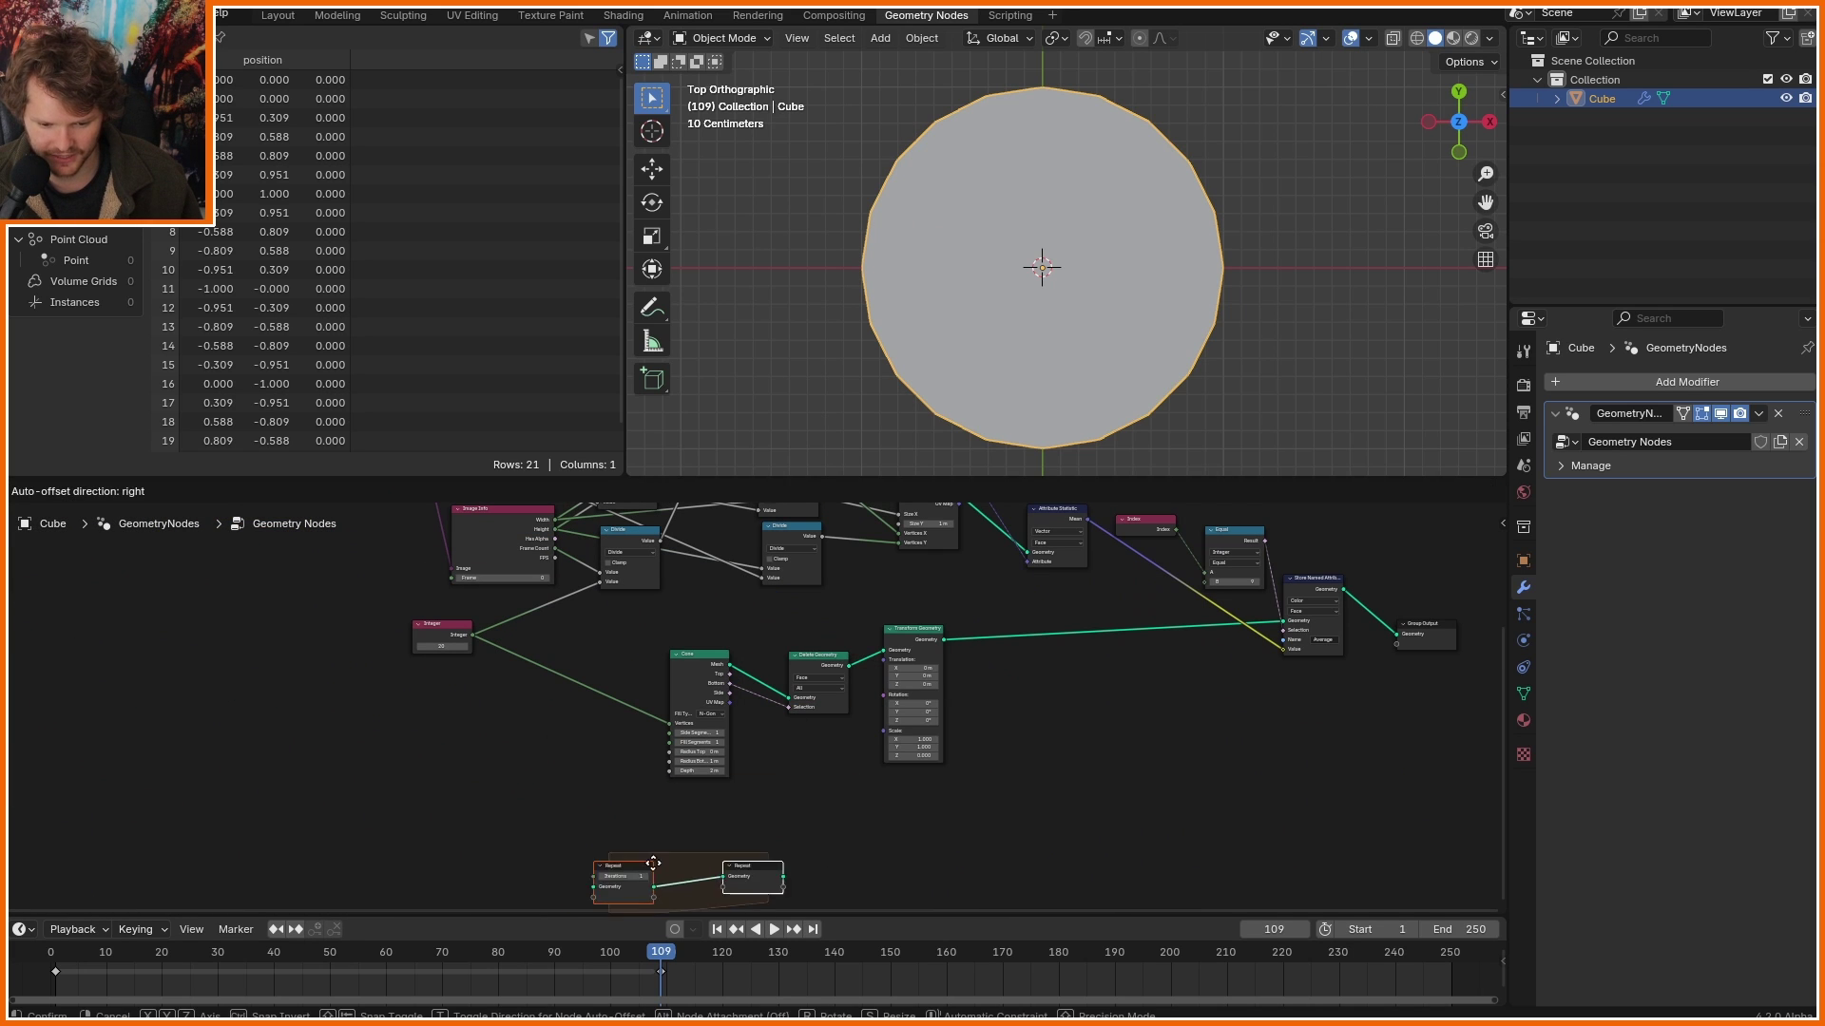
{"action": "left_click", "coordinate": [624, 808]}
{"action": "left_click_drag", "start_coordinate": [710, 807], "coordinate": [1292, 751]}
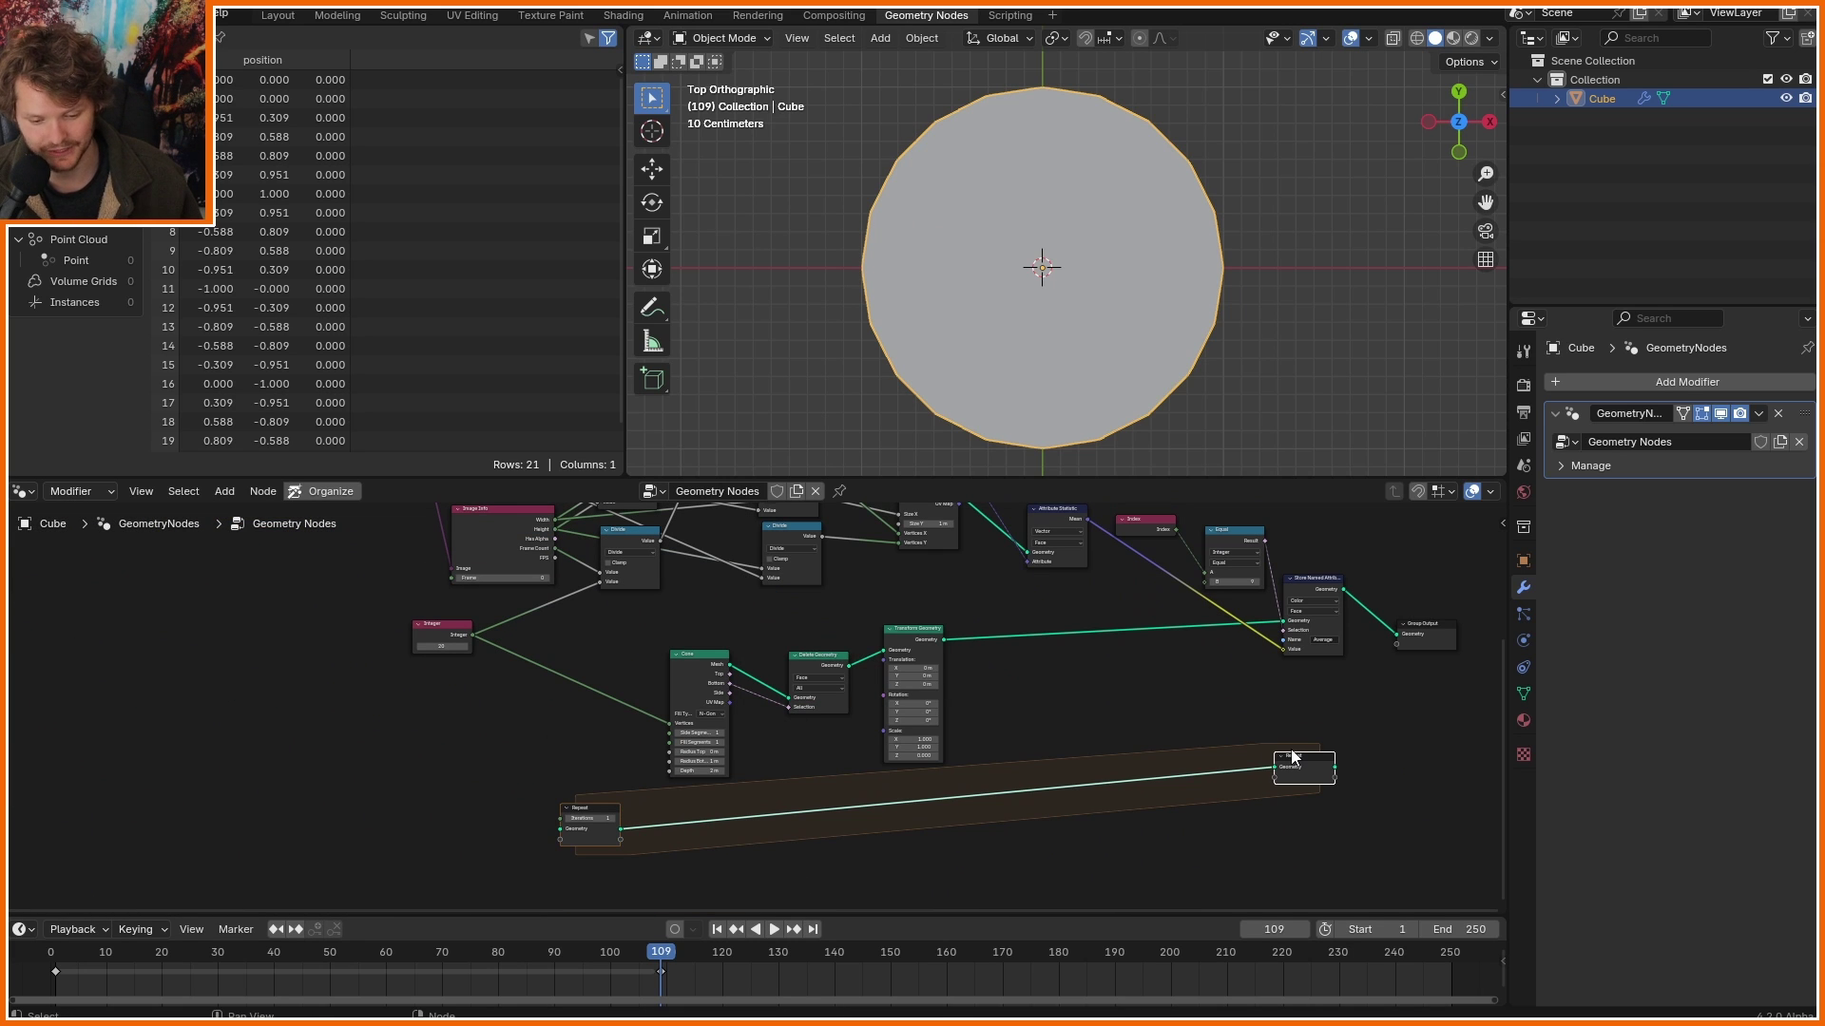
{"action": "left_click_drag", "start_coordinate": [307, 700], "coordinate": [566, 814]}
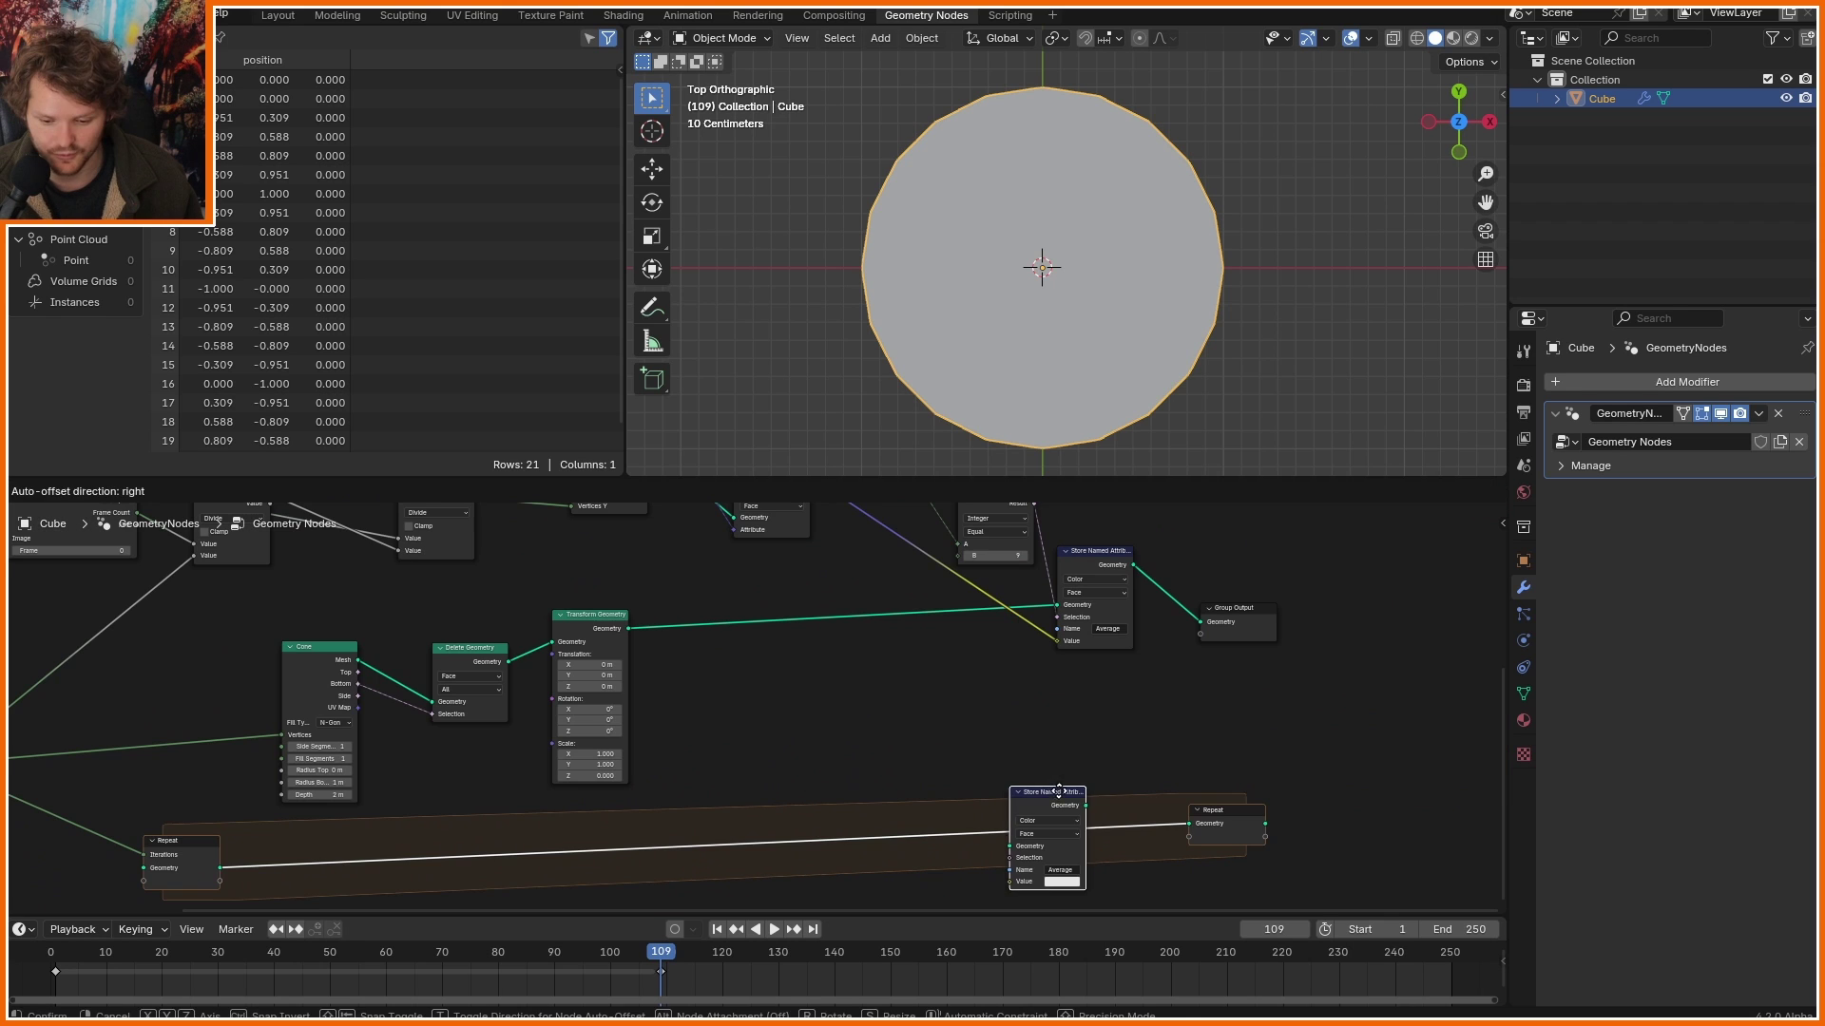
Place the Store Named Attribute node inside the repeat zone and reconnect the Attribute Statistic's mean to its value.
{"action": "left_click_drag", "start_coordinate": [1061, 787], "coordinate": [1091, 778]}
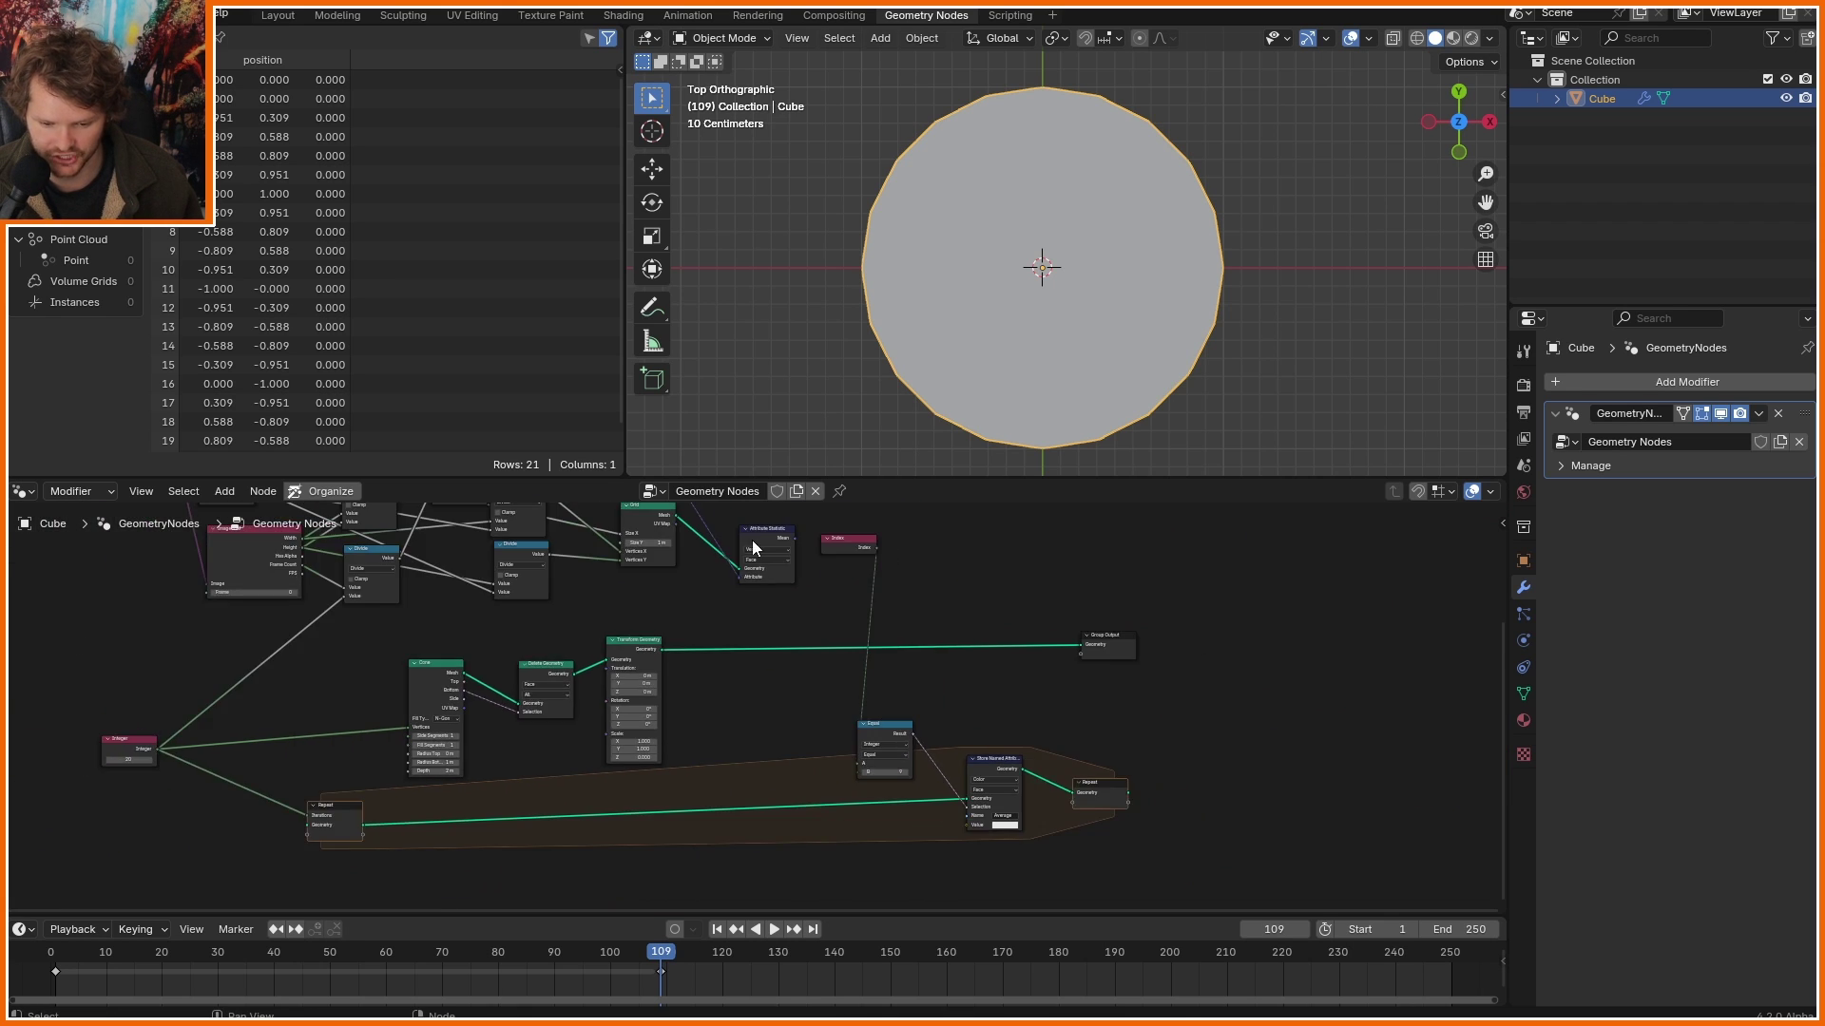
{"action": "scroll", "coordinate": [652, 681], "scroll_direction": "up", "scroll_amount": 3}
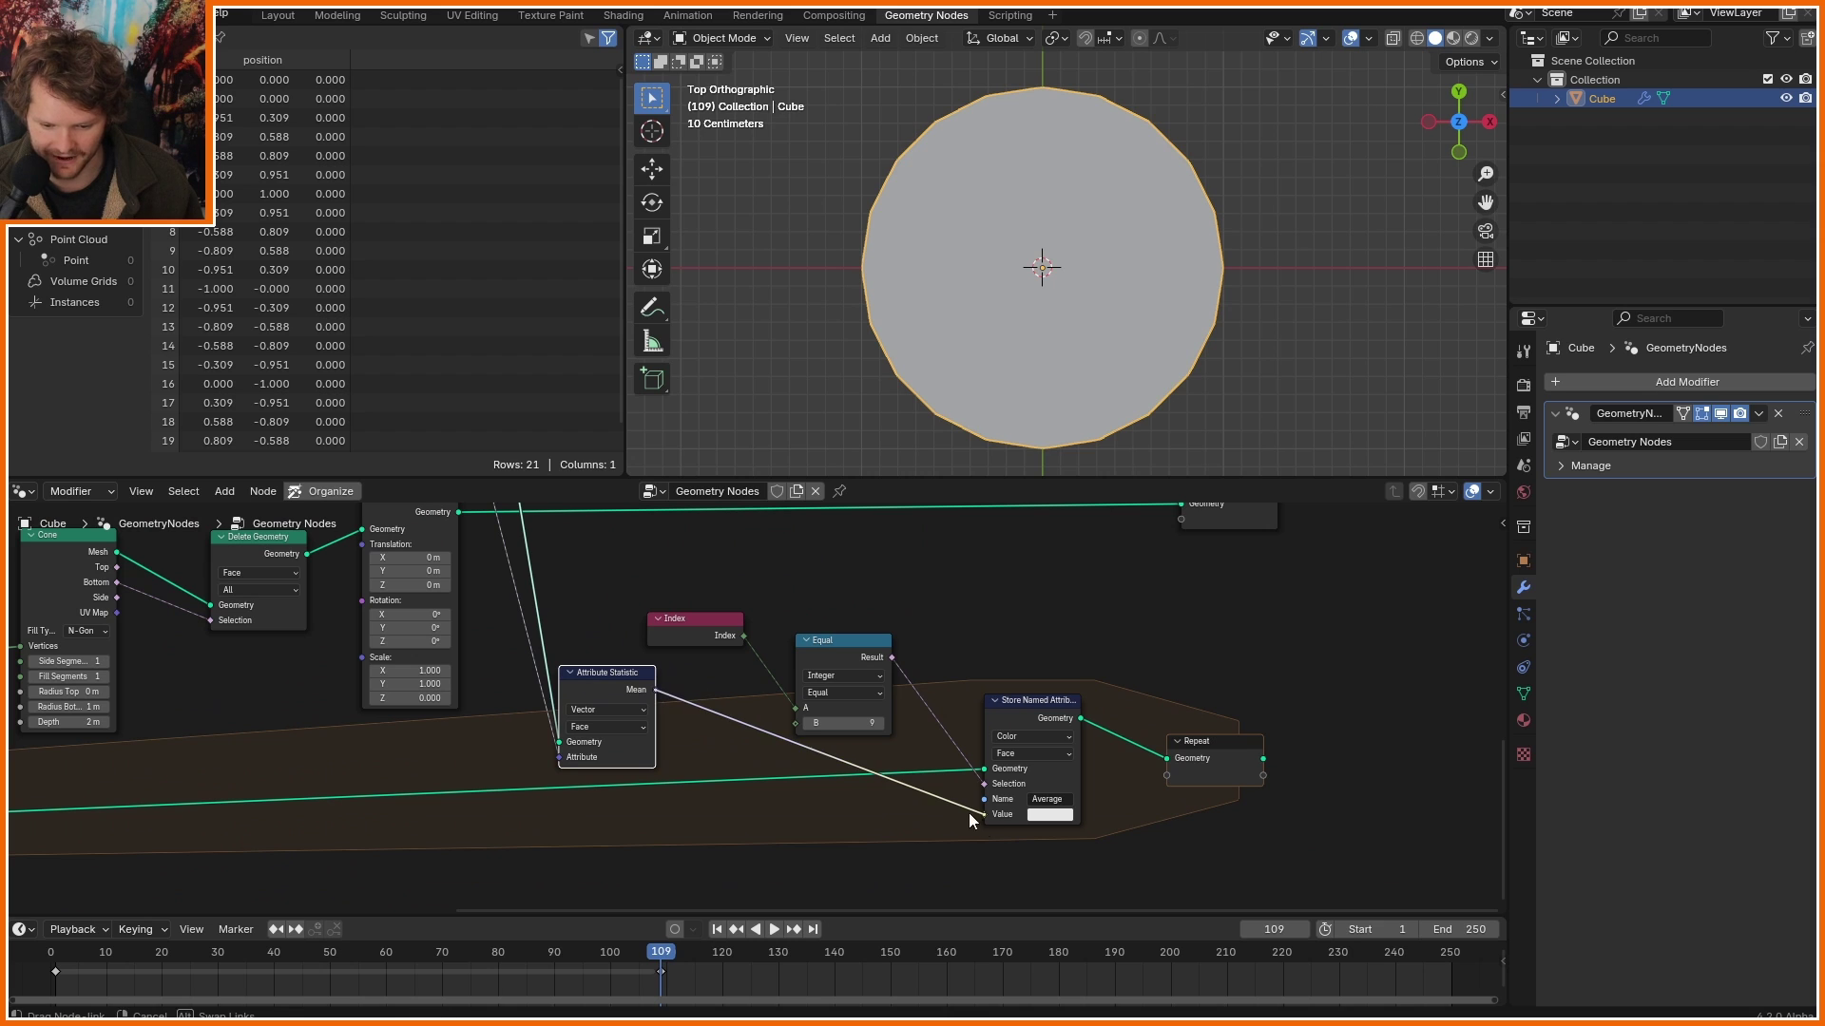
{"action": "left_click_drag", "start_coordinate": [982, 819], "coordinate": [982, 819]}
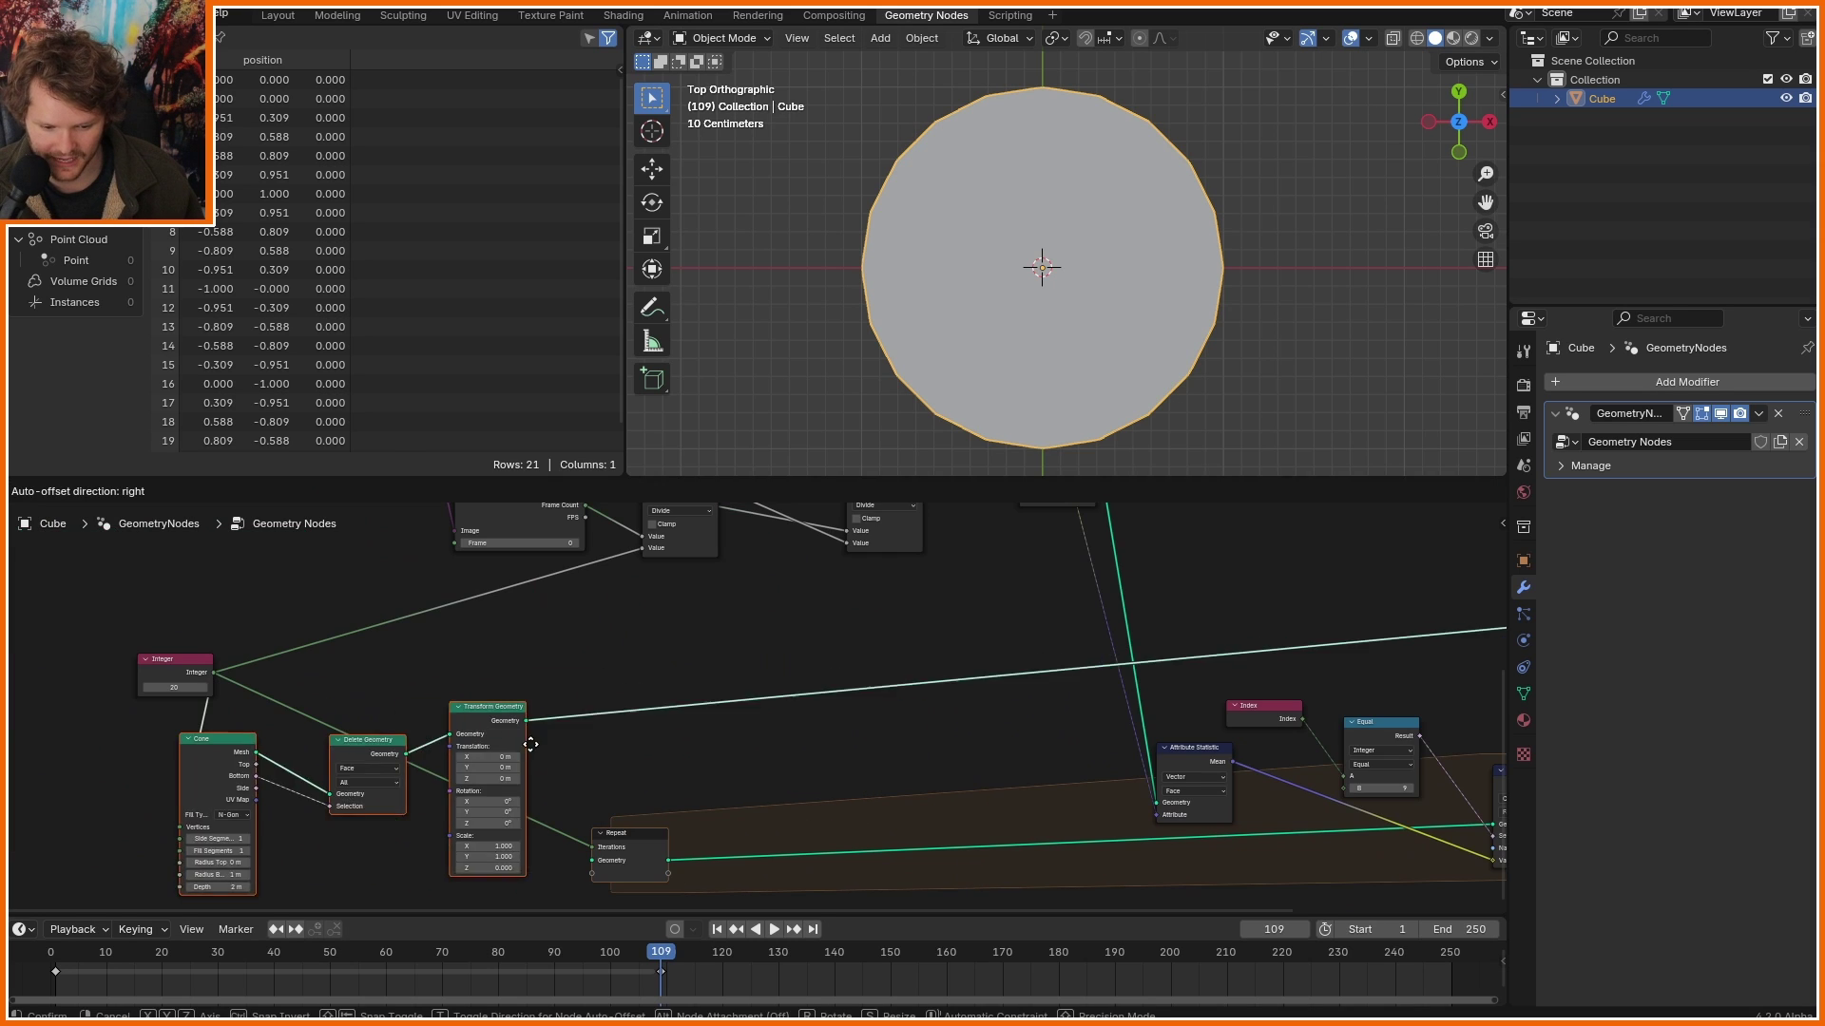
Feed the Transform Geometry result into the repeat zone and link the zone's output geometry to Group Output.
{"action": "left_click_drag", "start_coordinate": [526, 730], "coordinate": [503, 798]}
{"action": "middle_click_drag", "start_coordinate": [502, 798], "coordinate": [415, 740]}
{"action": "left_click_drag", "start_coordinate": [415, 740], "coordinate": [505, 788]}
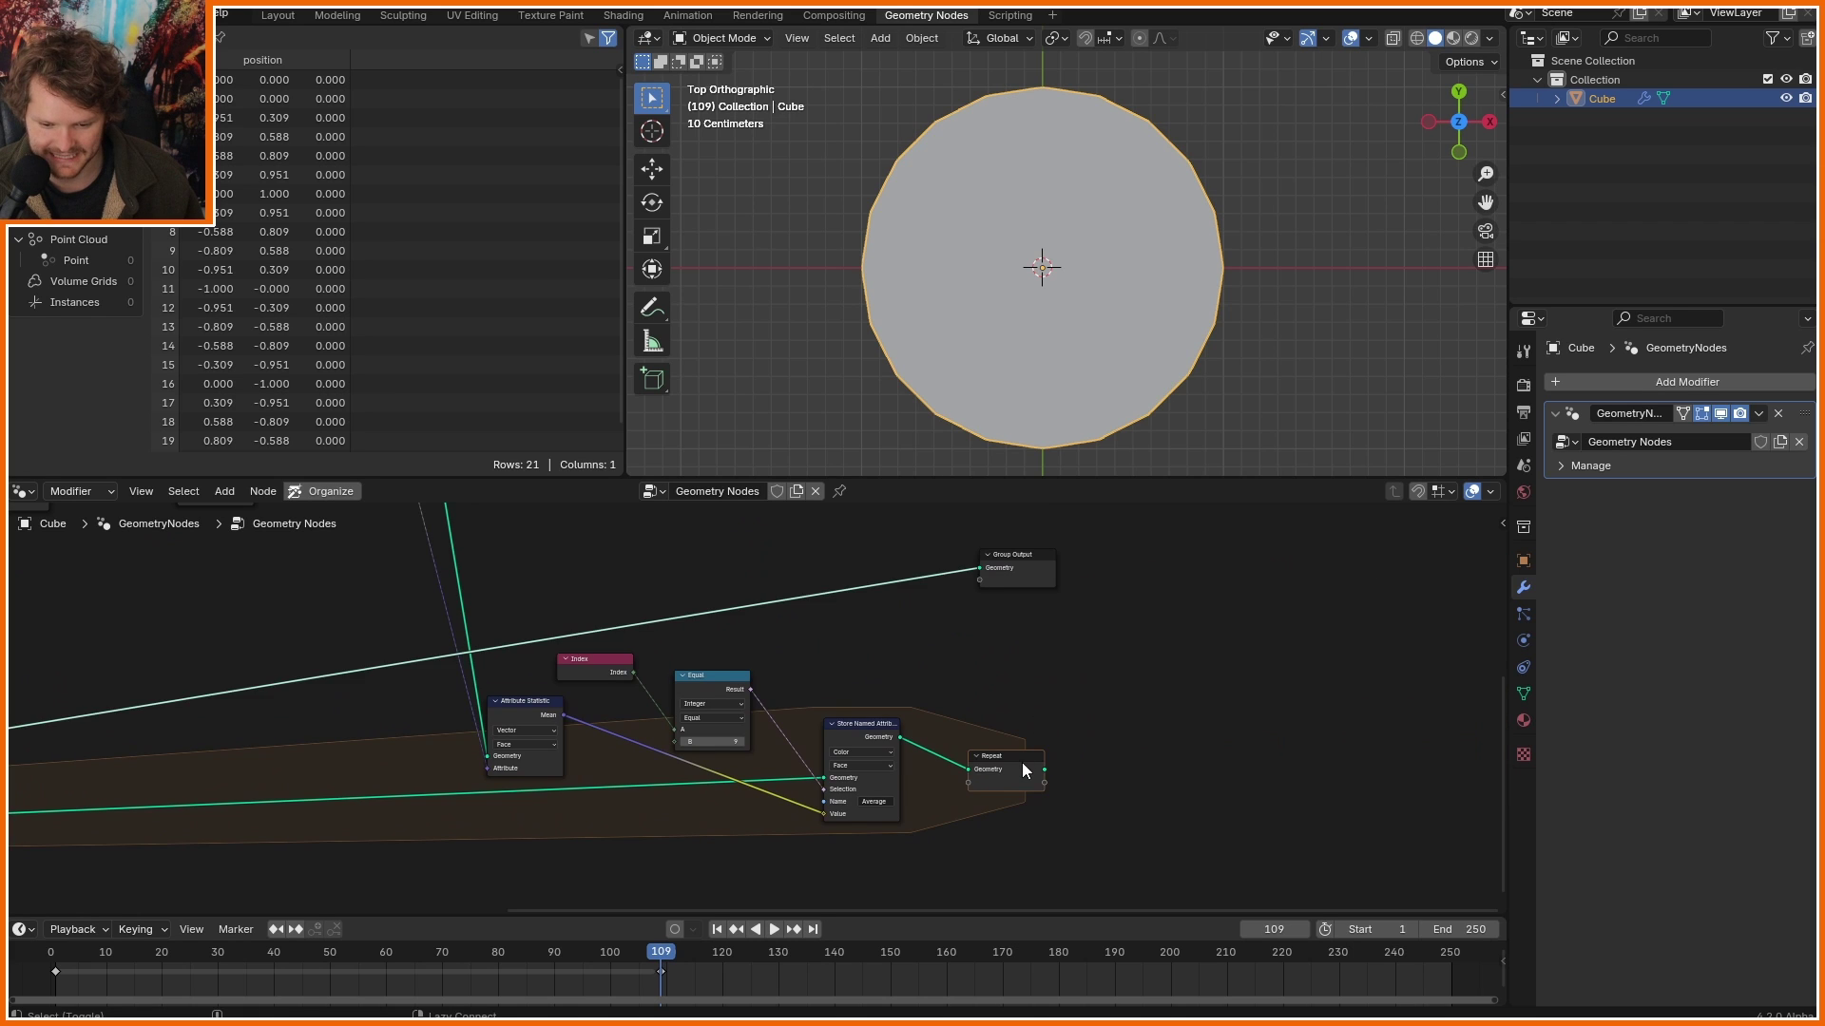
{"action": "left_click", "coordinate": [1023, 762], "text": "alt+shift"}
{"action": "left_click_drag", "start_coordinate": [1131, 697], "coordinate": [1105, 674]}
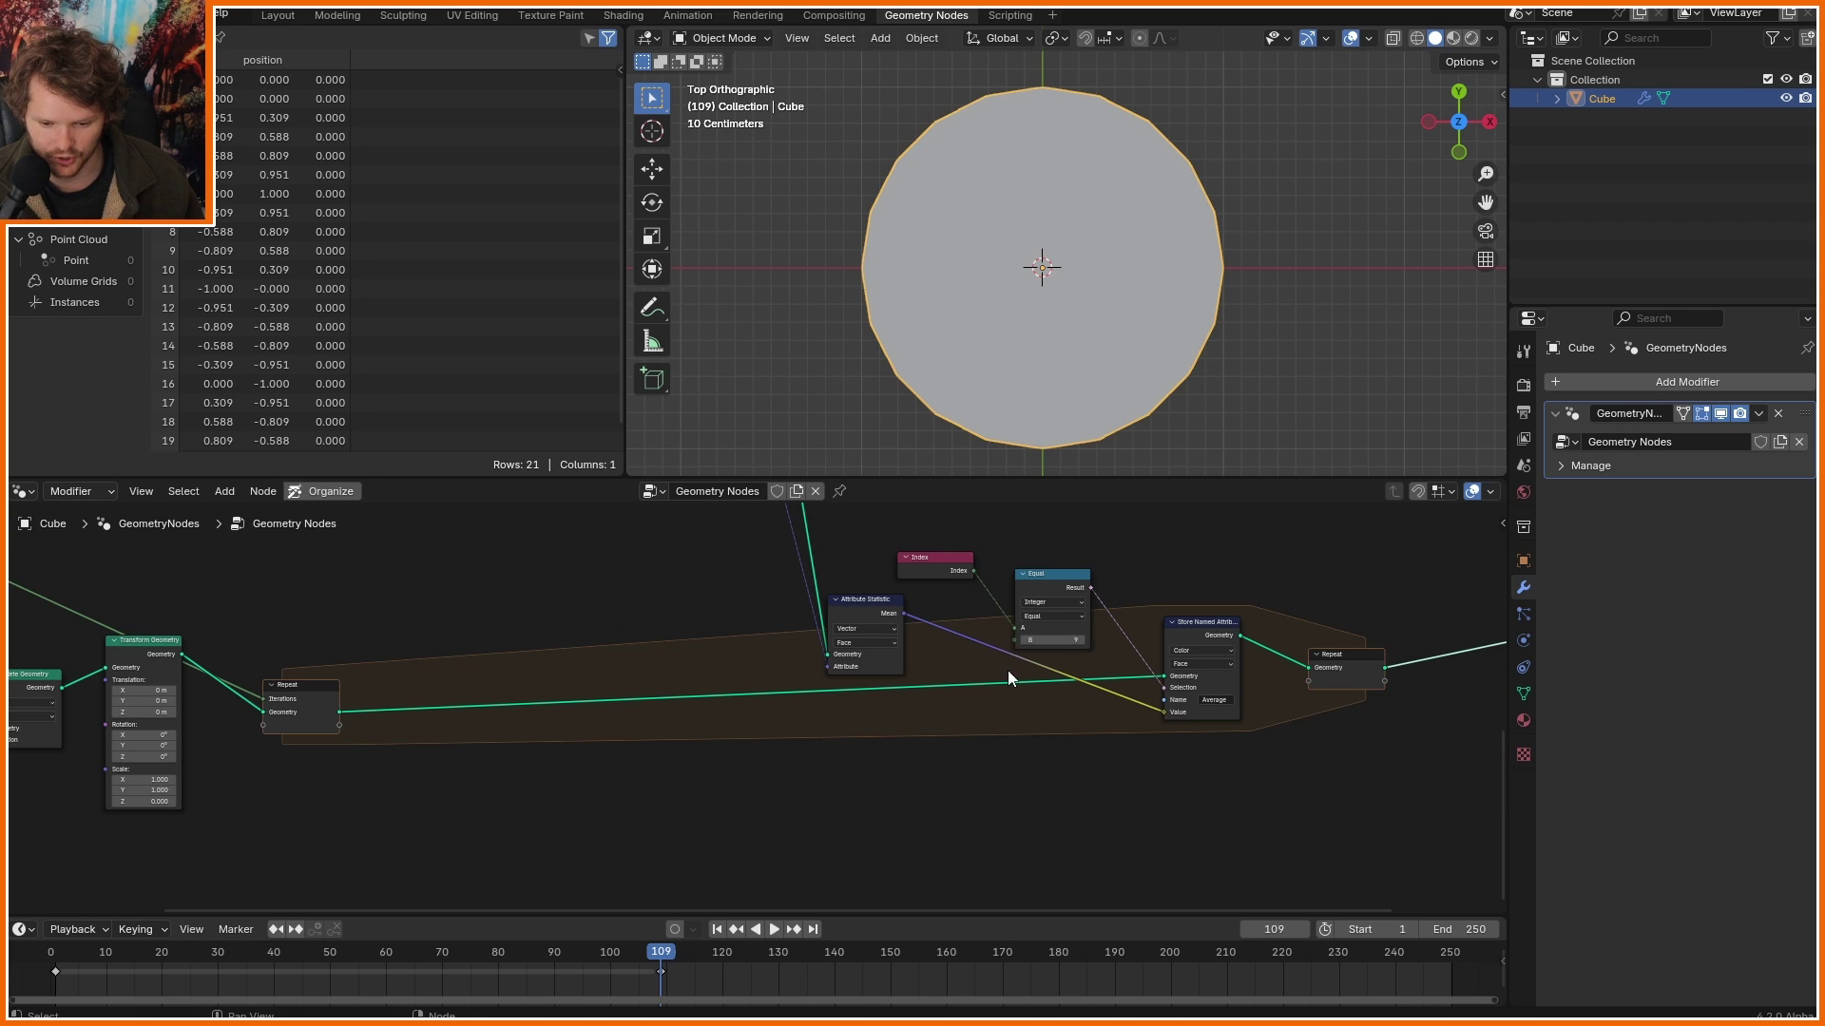
Add a Math node set to Add beside the start of the repeat zone.
{"action": "scroll", "coordinate": [1007, 670], "scroll_direction": "up", "scroll_amount": 6}
{"action": "middle_click_drag", "start_coordinate": [1007, 670], "coordinate": [709, 753]}
{"action": "scroll", "coordinate": [754, 707], "scroll_direction": "down", "scroll_amount": 2}
{"action": "scroll", "coordinate": [419, 777], "scroll_direction": "left", "scroll_amount": 5, "text": "ctrl"}
{"action": "key", "text": "shift+a"}
{"action": "type", "text": "ma"}
{"action": "key", "text": "Down"}
{"action": "key", "text": "Return"}
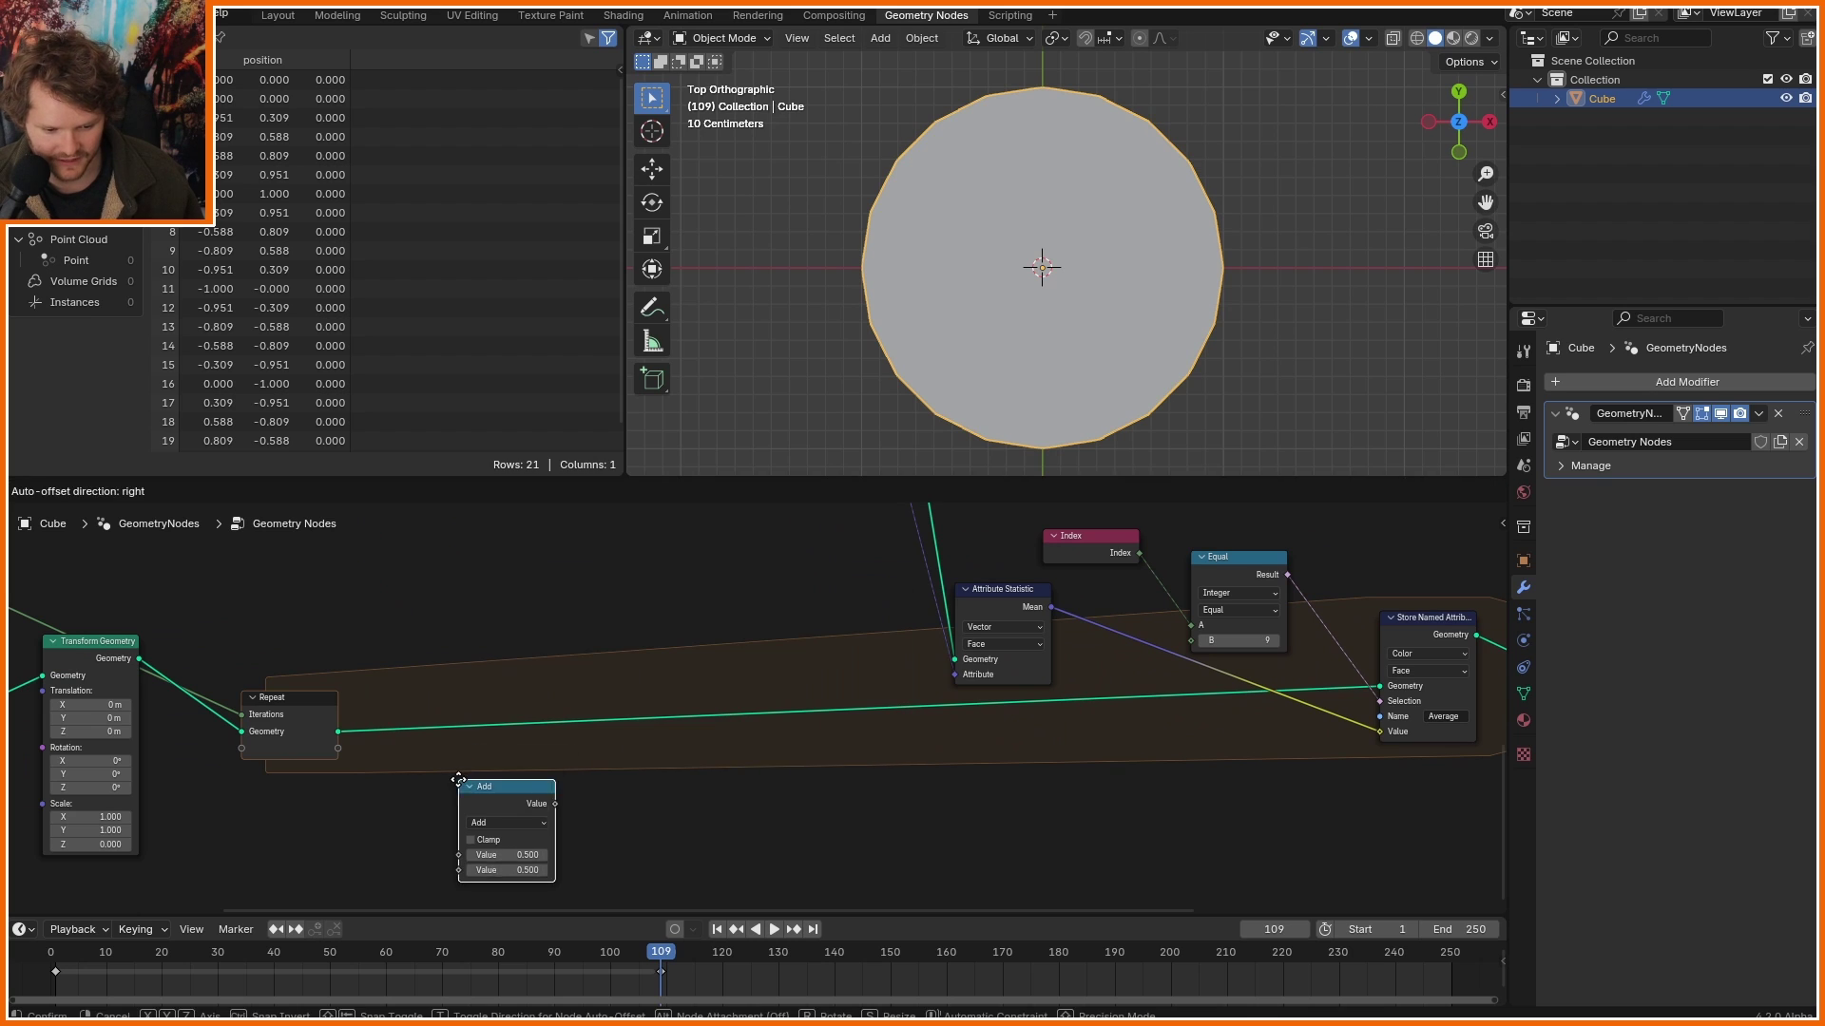
Build a counter in the repeat zone by passing a new Value item through the Add node with an addend of 1.
{"action": "left_click_drag", "start_coordinate": [364, 770], "coordinate": [449, 828]}
{"action": "double_click", "coordinate": [522, 847]}
{"action": "middle_click_drag", "start_coordinate": [633, 827], "coordinate": [412, 821]}
{"action": "left_click", "coordinate": [333, 787]}
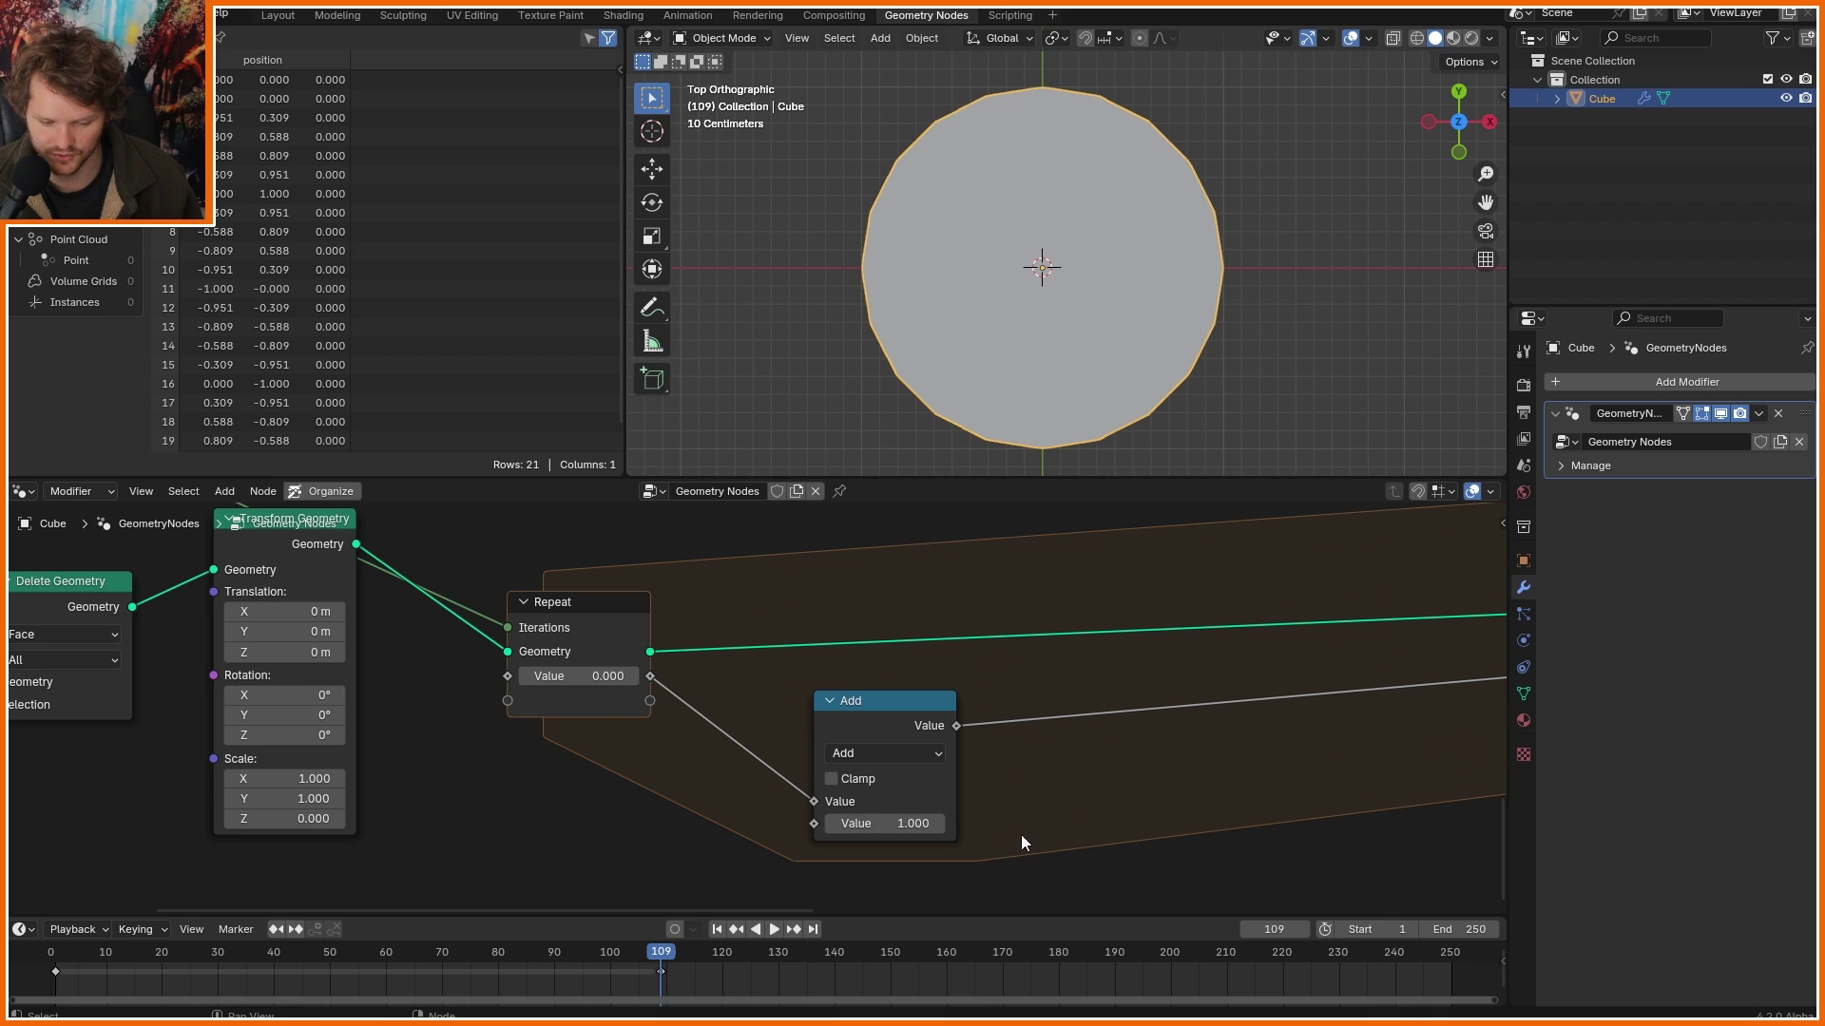
Link the repeat zone's counter value to input B of the Equal node.
{"action": "scroll", "coordinate": [999, 789], "scroll_direction": "down", "scroll_amount": 6}
{"action": "middle_click_drag", "start_coordinate": [1000, 789], "coordinate": [489, 888]}
{"action": "left_click_drag", "start_coordinate": [175, 782], "coordinate": [962, 684]}
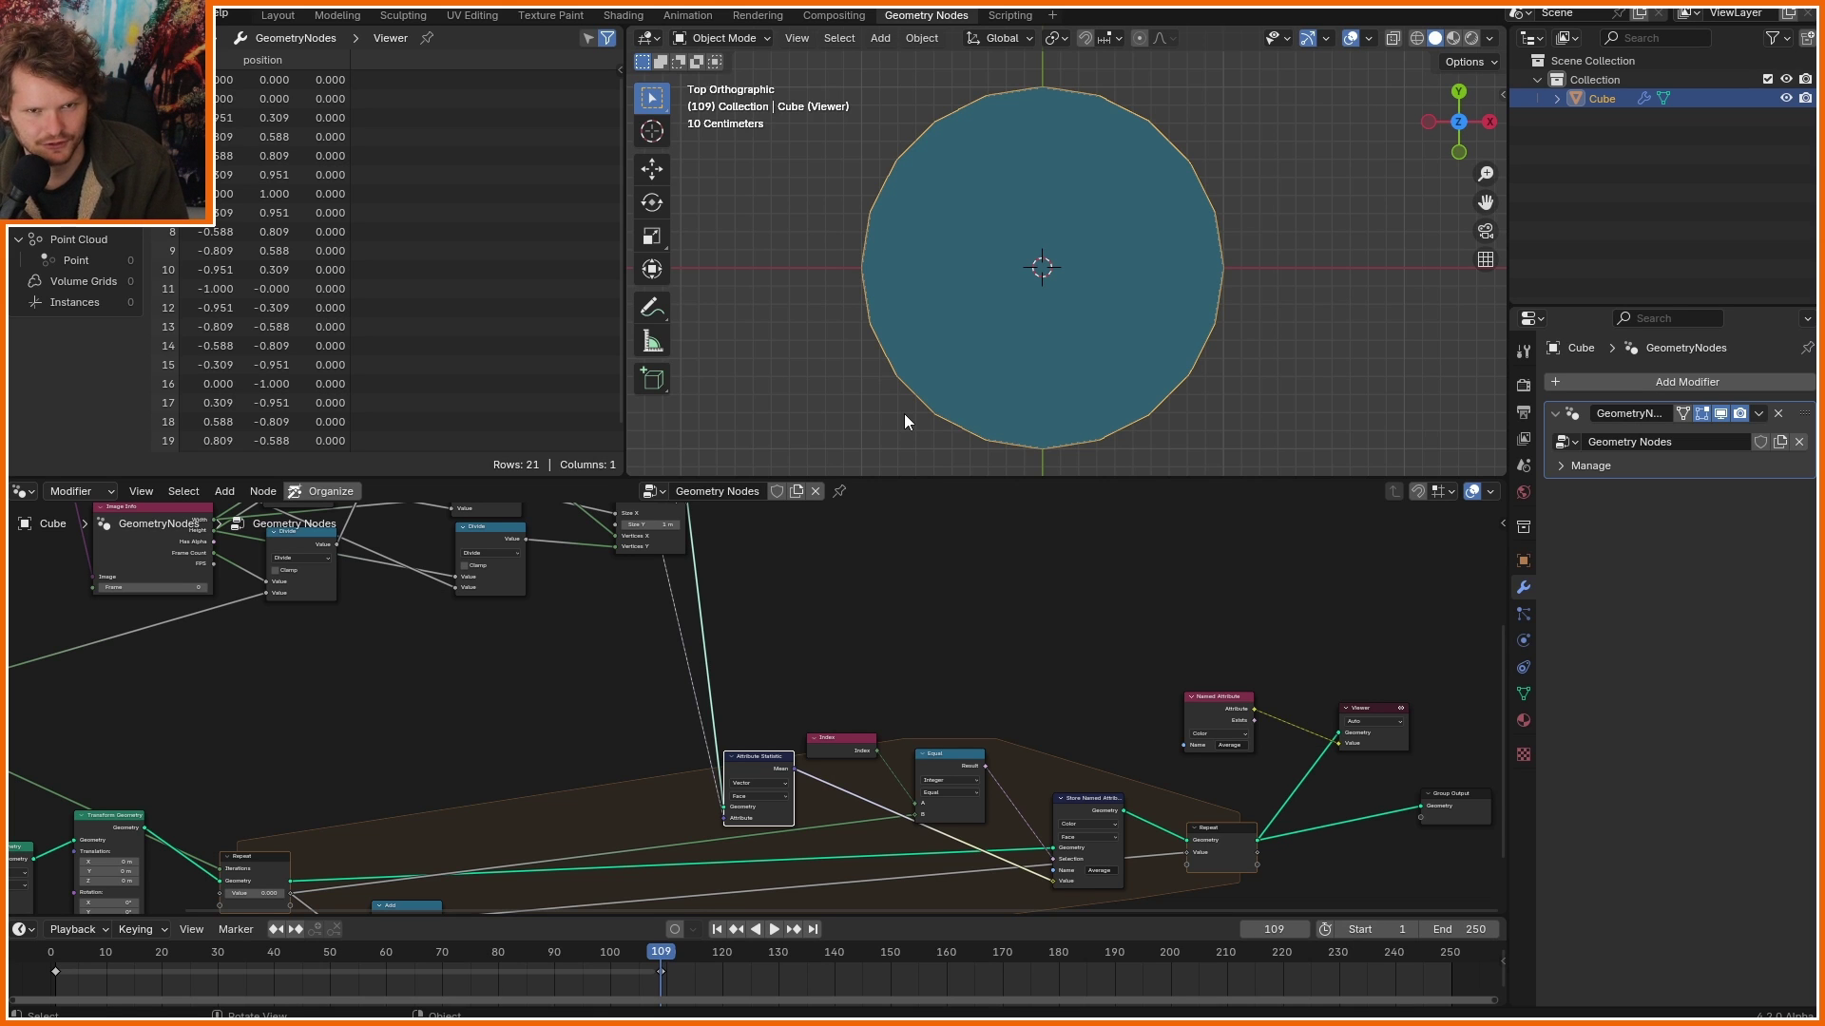
Test the frame Multiply node with a value of 11.
{"action": "middle_click_drag", "start_coordinate": [785, 552], "coordinate": [928, 676]}
{"action": "scroll", "coordinate": [516, 572], "scroll_direction": "up", "scroll_amount": 1}
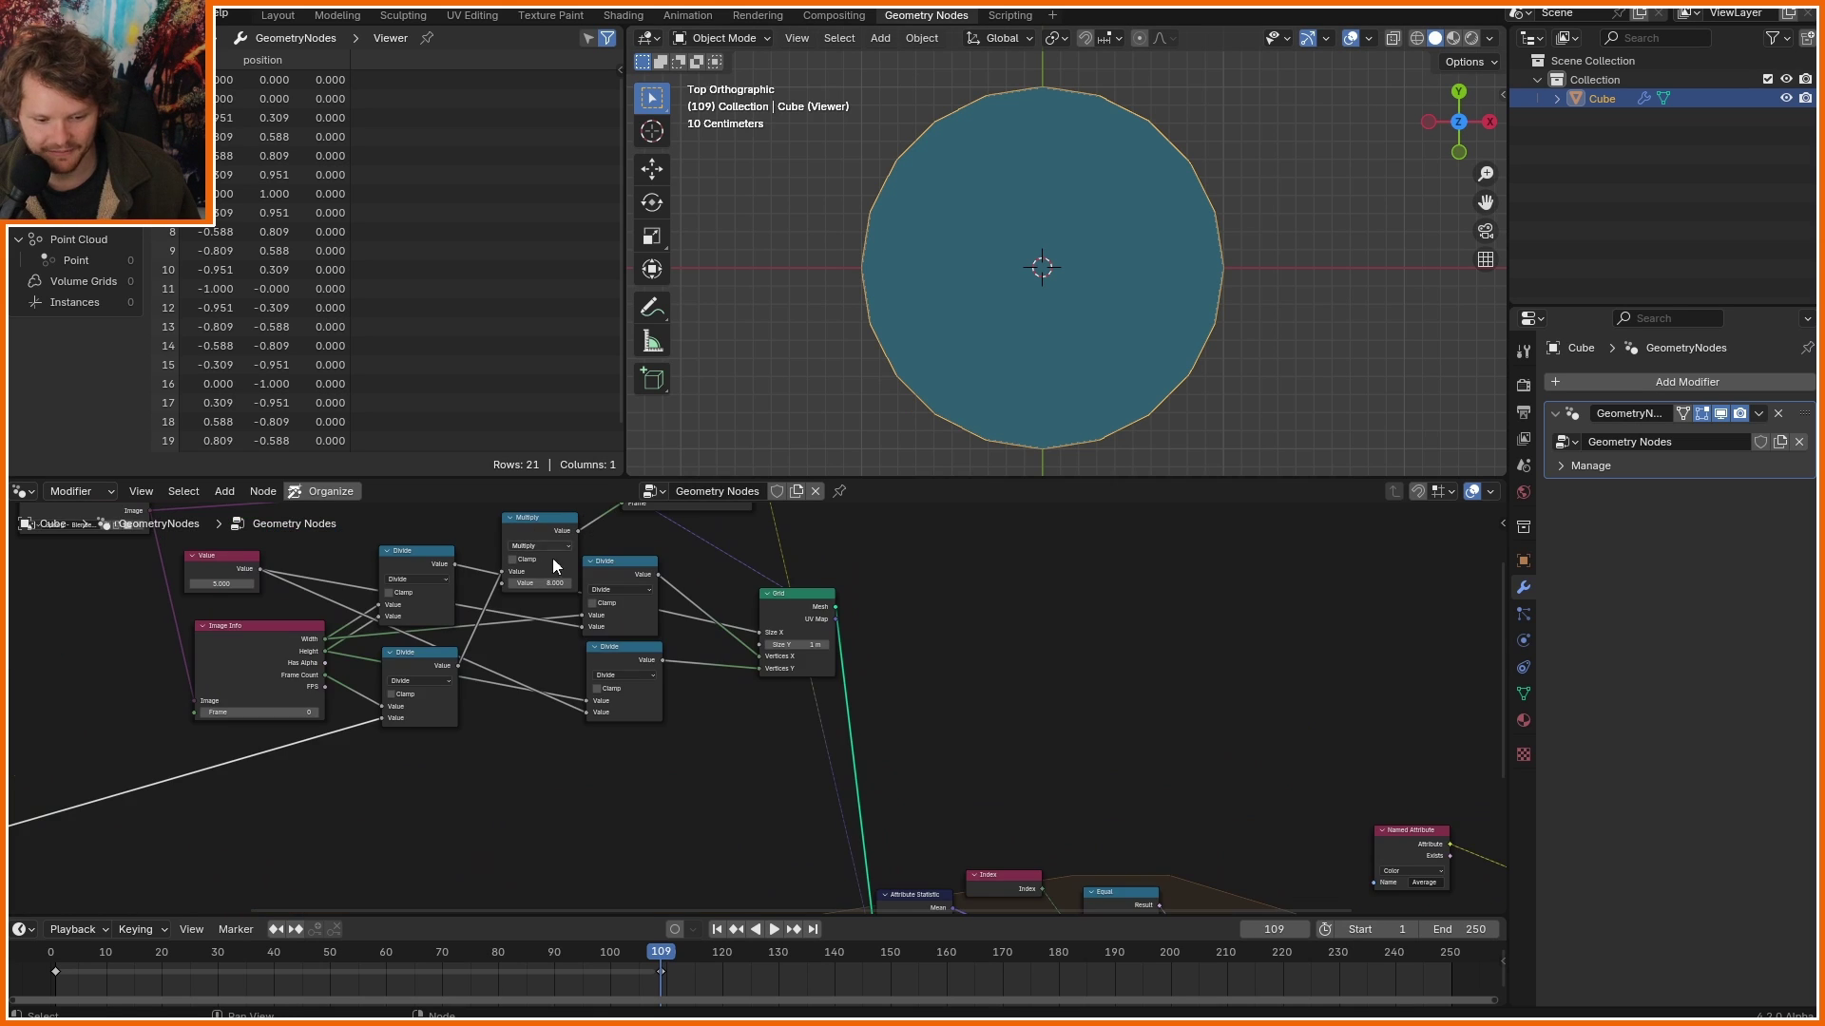
{"action": "middle_click_drag", "start_coordinate": [516, 572], "coordinate": [598, 713]}
{"action": "scroll", "coordinate": [594, 722], "scroll_direction": "up", "scroll_amount": 6}
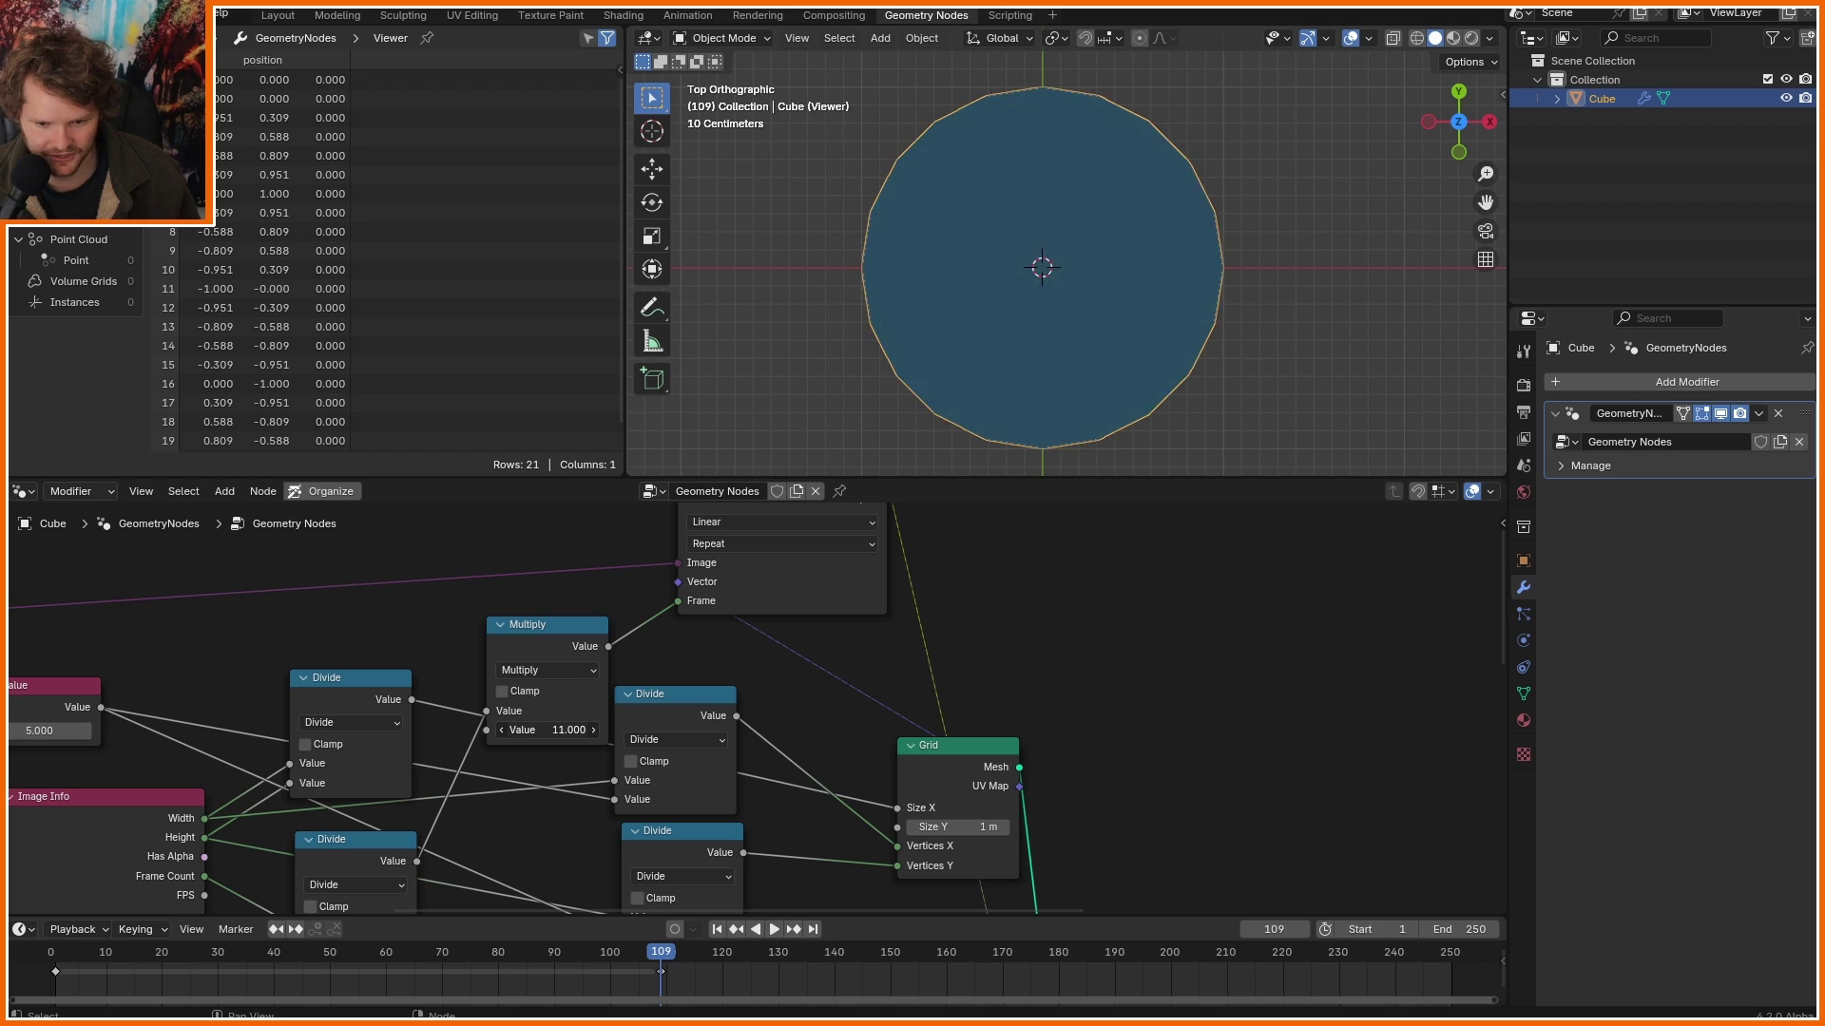
Drive the frame Multiply node's second value with the repeat zone's counter value.
{"action": "scroll", "coordinate": [439, 726], "scroll_direction": "down", "scroll_amount": 7}
{"action": "middle_click_drag", "start_coordinate": [439, 726], "coordinate": [521, 554]}
{"action": "key", "text": "ctrl+shift+d"}
{"action": "left_click", "coordinate": [629, 755]}
{"action": "middle_click_drag", "start_coordinate": [637, 825], "coordinate": [620, 639]}
{"action": "middle_click_drag", "start_coordinate": [451, 810], "coordinate": [306, 864]}
{"action": "scroll", "coordinate": [306, 865], "scroll_direction": "up", "scroll_amount": 3}
{"action": "left_click_drag", "start_coordinate": [305, 860], "coordinate": [537, 581]}
Test the Integer node's segment count at 3 and 2.
{"action": "middle_click_drag", "start_coordinate": [537, 581], "coordinate": [1393, 713]}
{"action": "scroll", "coordinate": [423, 810], "scroll_direction": "up", "scroll_amount": 3}
{"action": "middle_click_drag", "start_coordinate": [423, 809], "coordinate": [518, 648]}
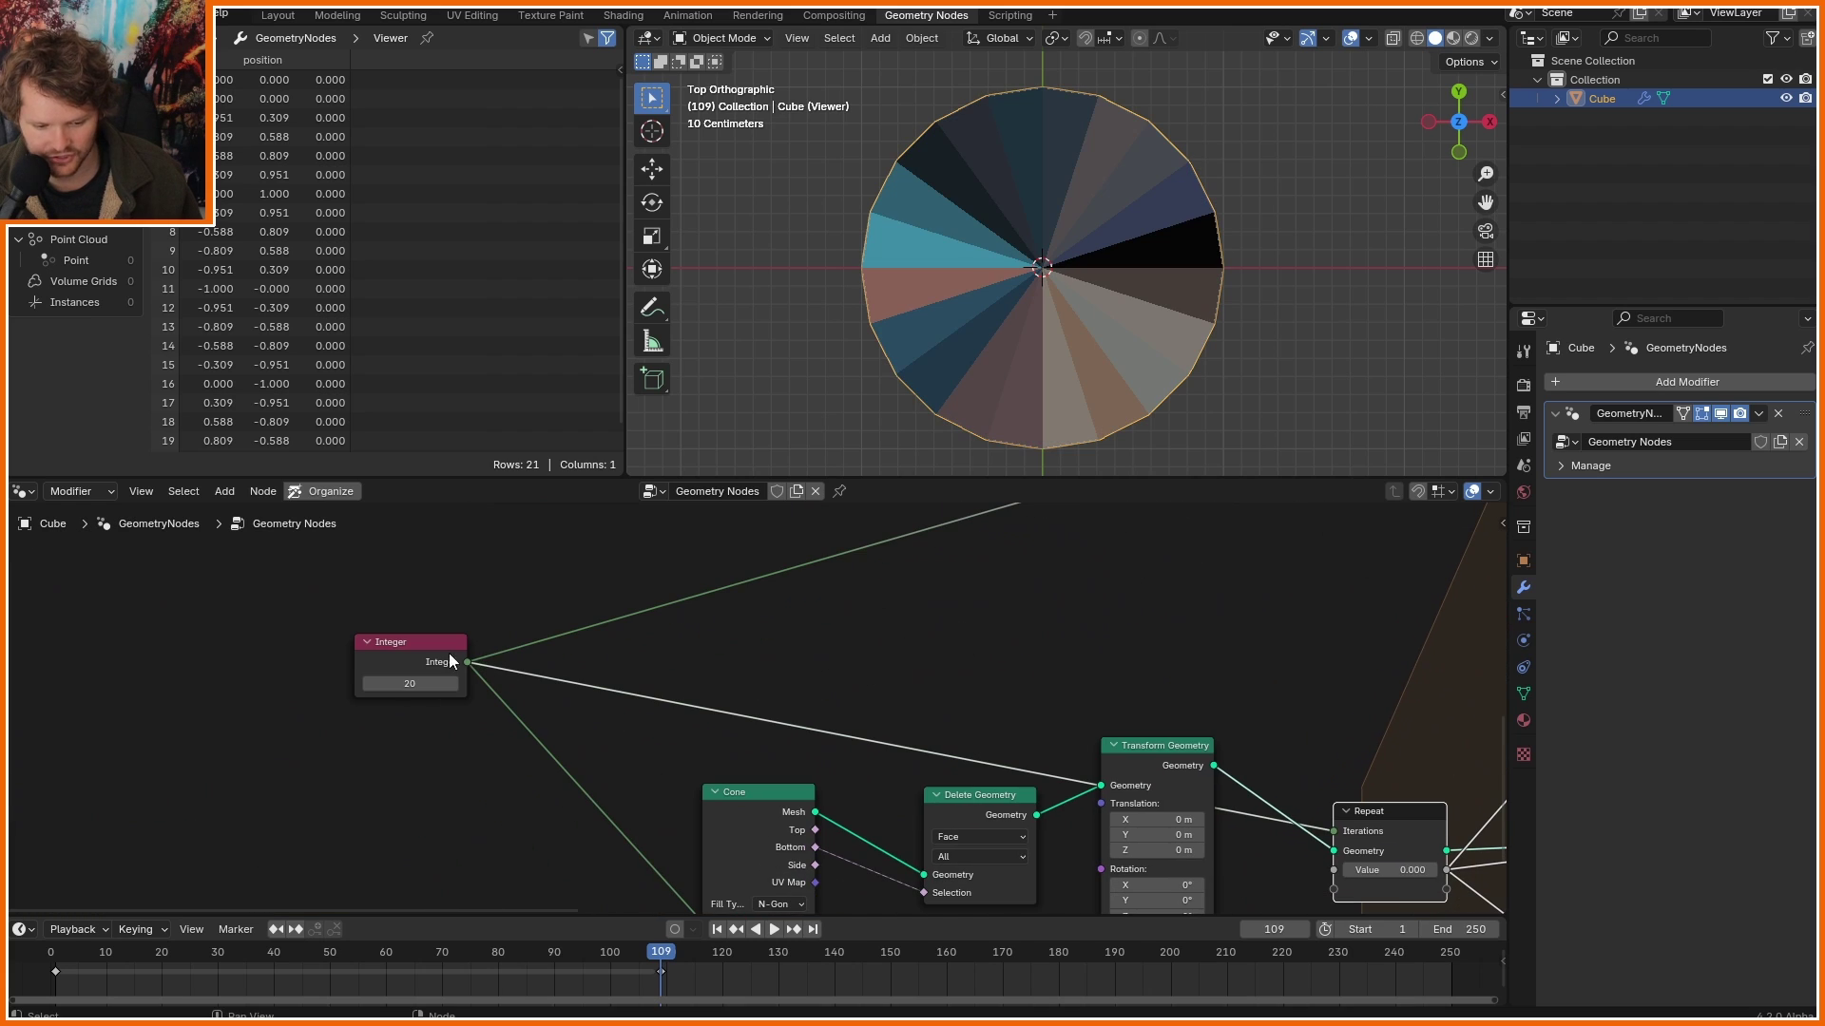
{"action": "key", "text": "Return"}
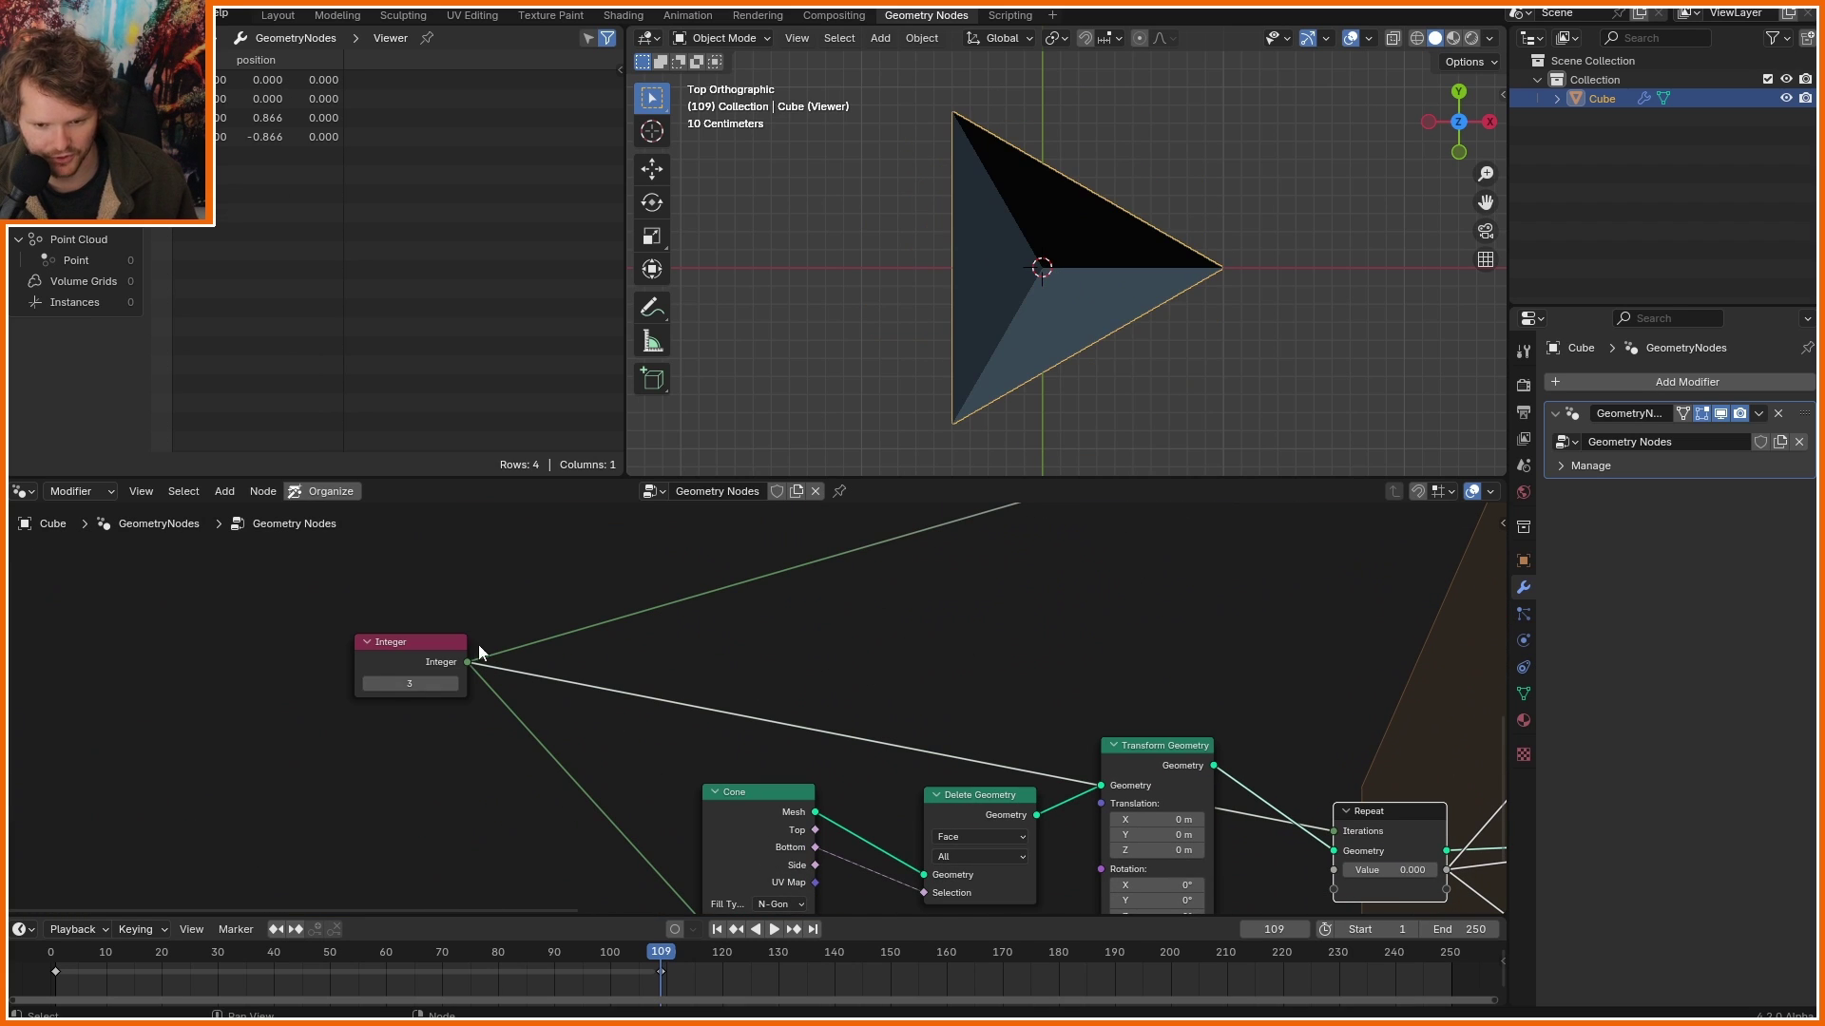
{"action": "left_click", "coordinate": [367, 684]}
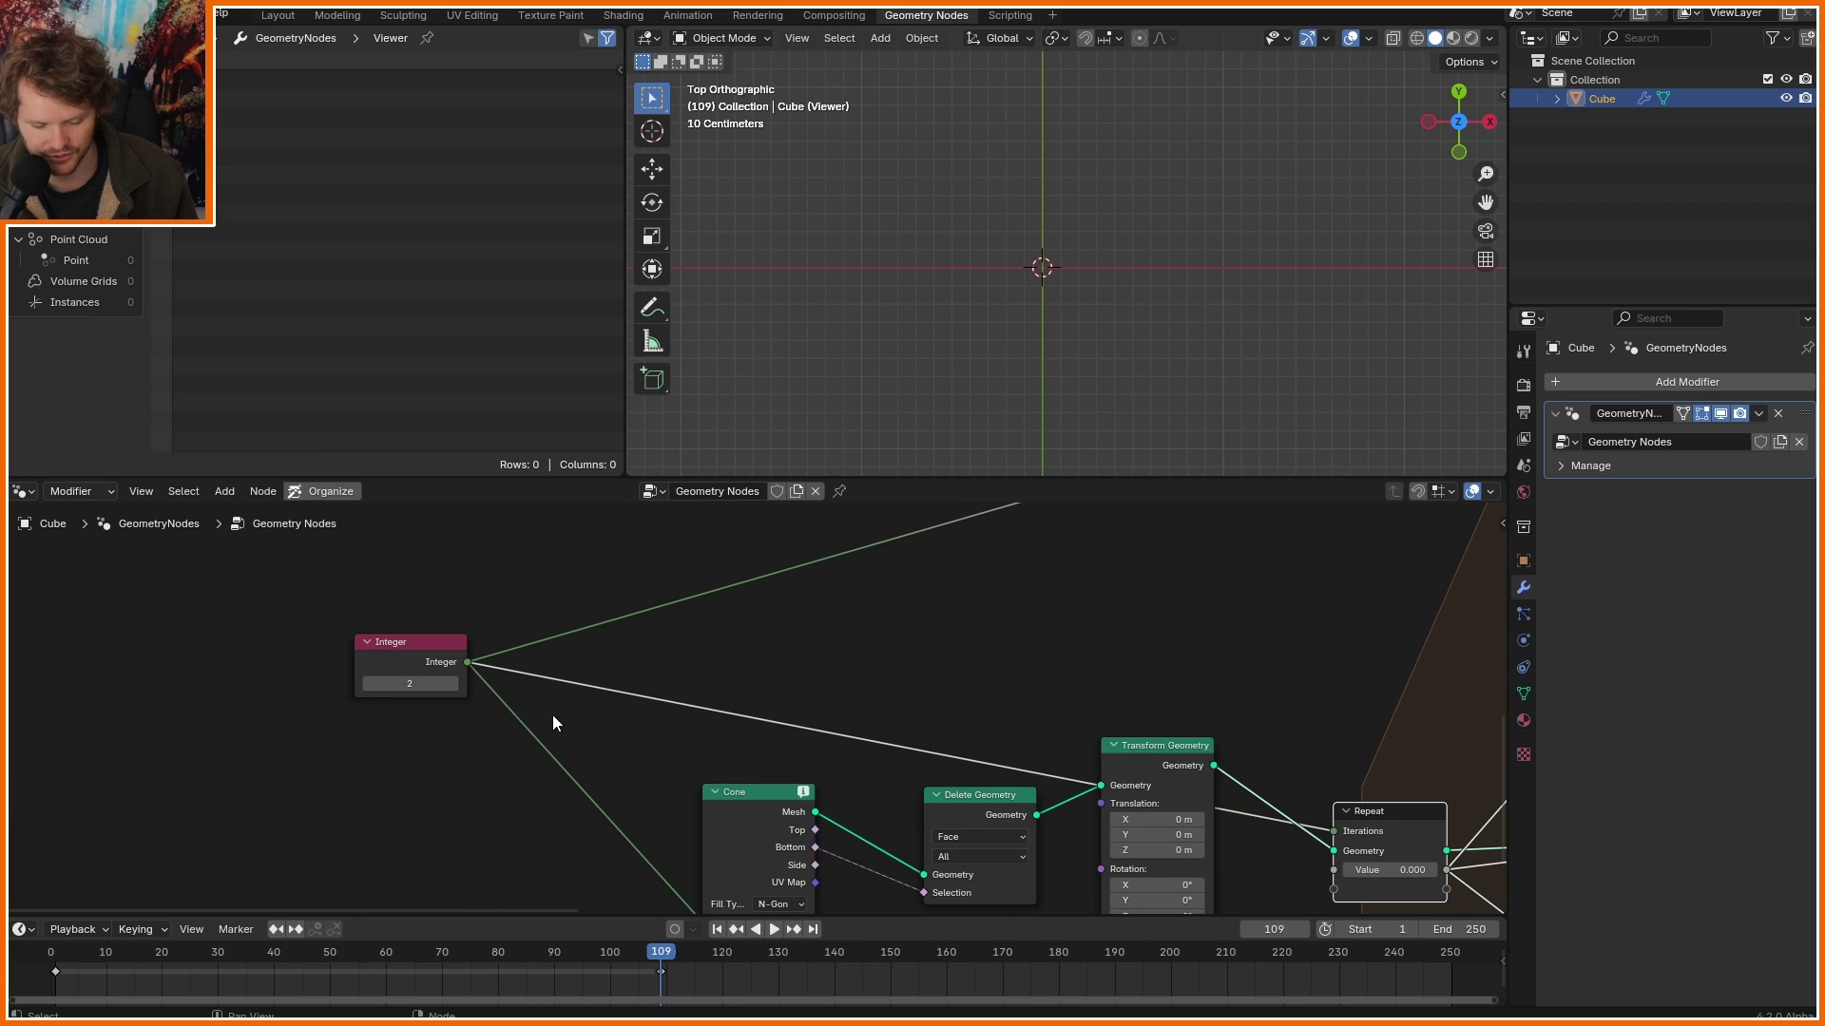
Raise the Integer node's segment count one at a time, past 7.
{"action": "left_click", "coordinate": [451, 682]}
{"action": "left_click", "coordinate": [451, 682]}
{"action": "left_click", "coordinate": [451, 683]}
{"action": "left_click", "coordinate": [450, 682]}
{"action": "left_click", "coordinate": [450, 682]}
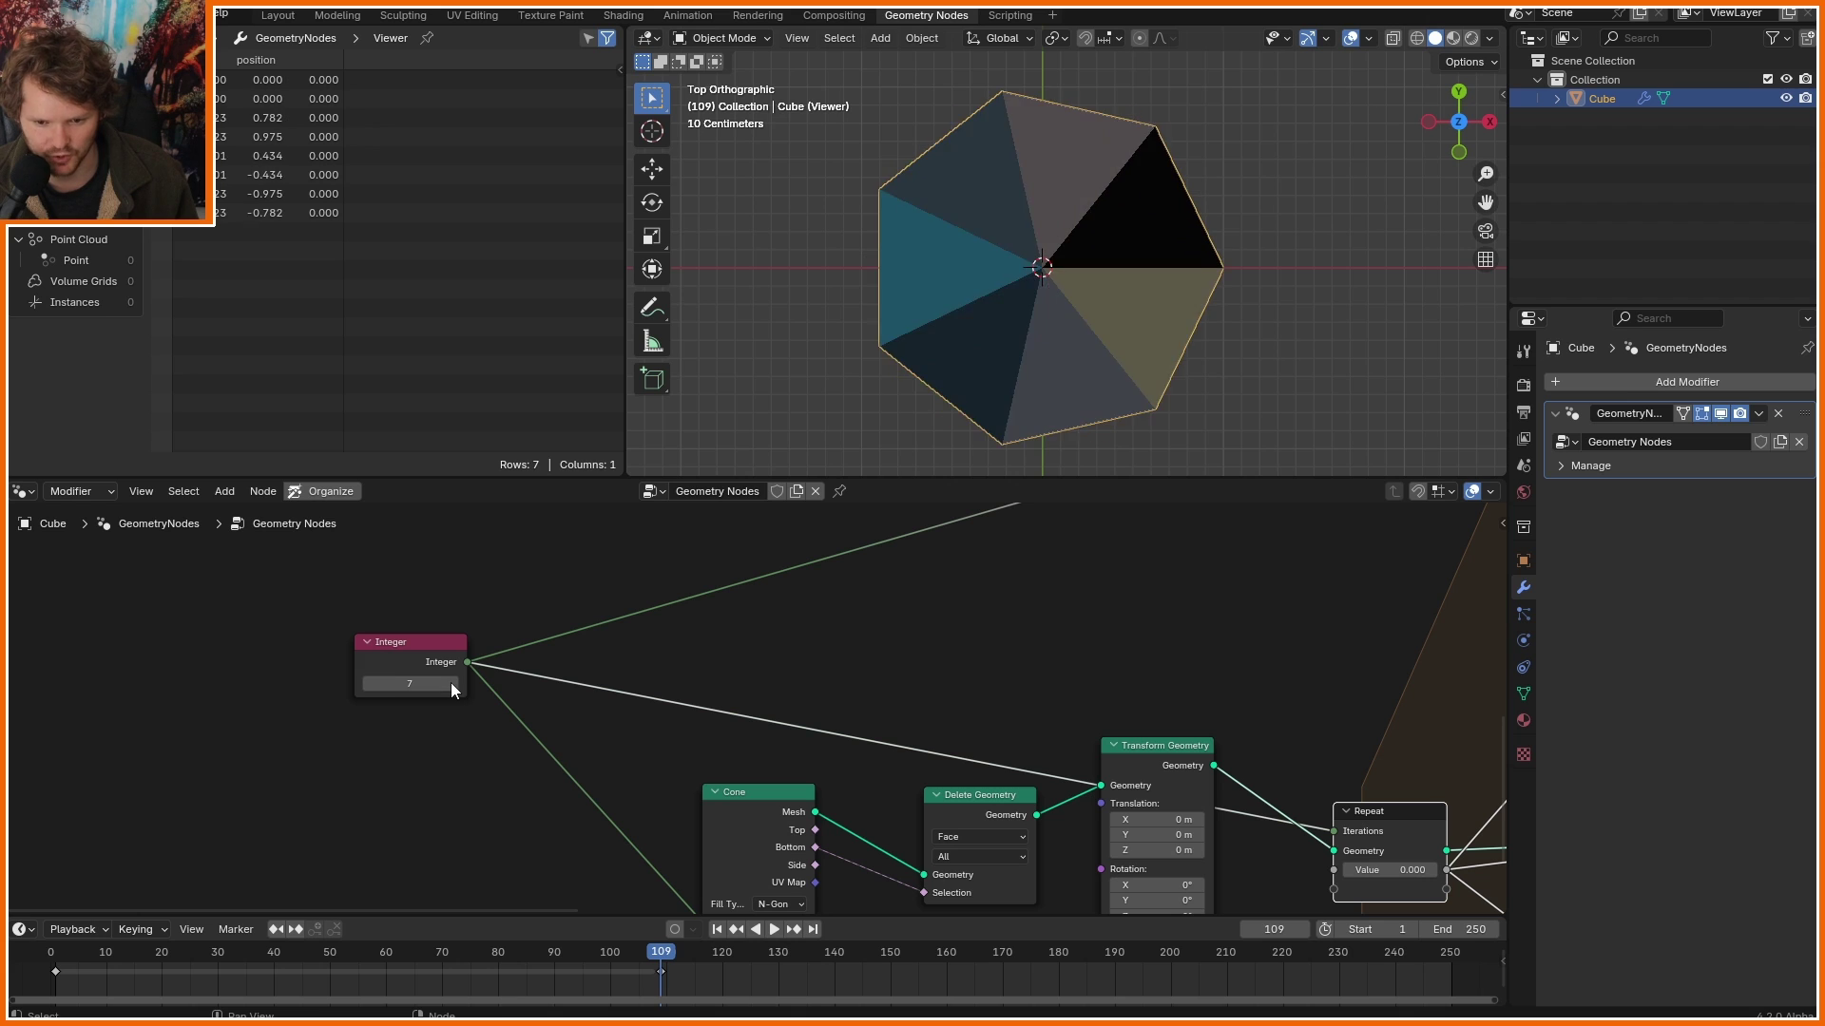
{"action": "left_click", "coordinate": [450, 682]}
{"action": "left_click", "coordinate": [450, 682]}
{"action": "left_click", "coordinate": [451, 682]}
Route the Integer node through a Maximum node and try a much higher segment count on the colour wheel.
{"action": "scroll", "coordinate": [1039, 583], "scroll_direction": "down", "scroll_amount": 3}
{"action": "middle_click_drag", "start_coordinate": [1102, 556], "coordinate": [849, 627]}
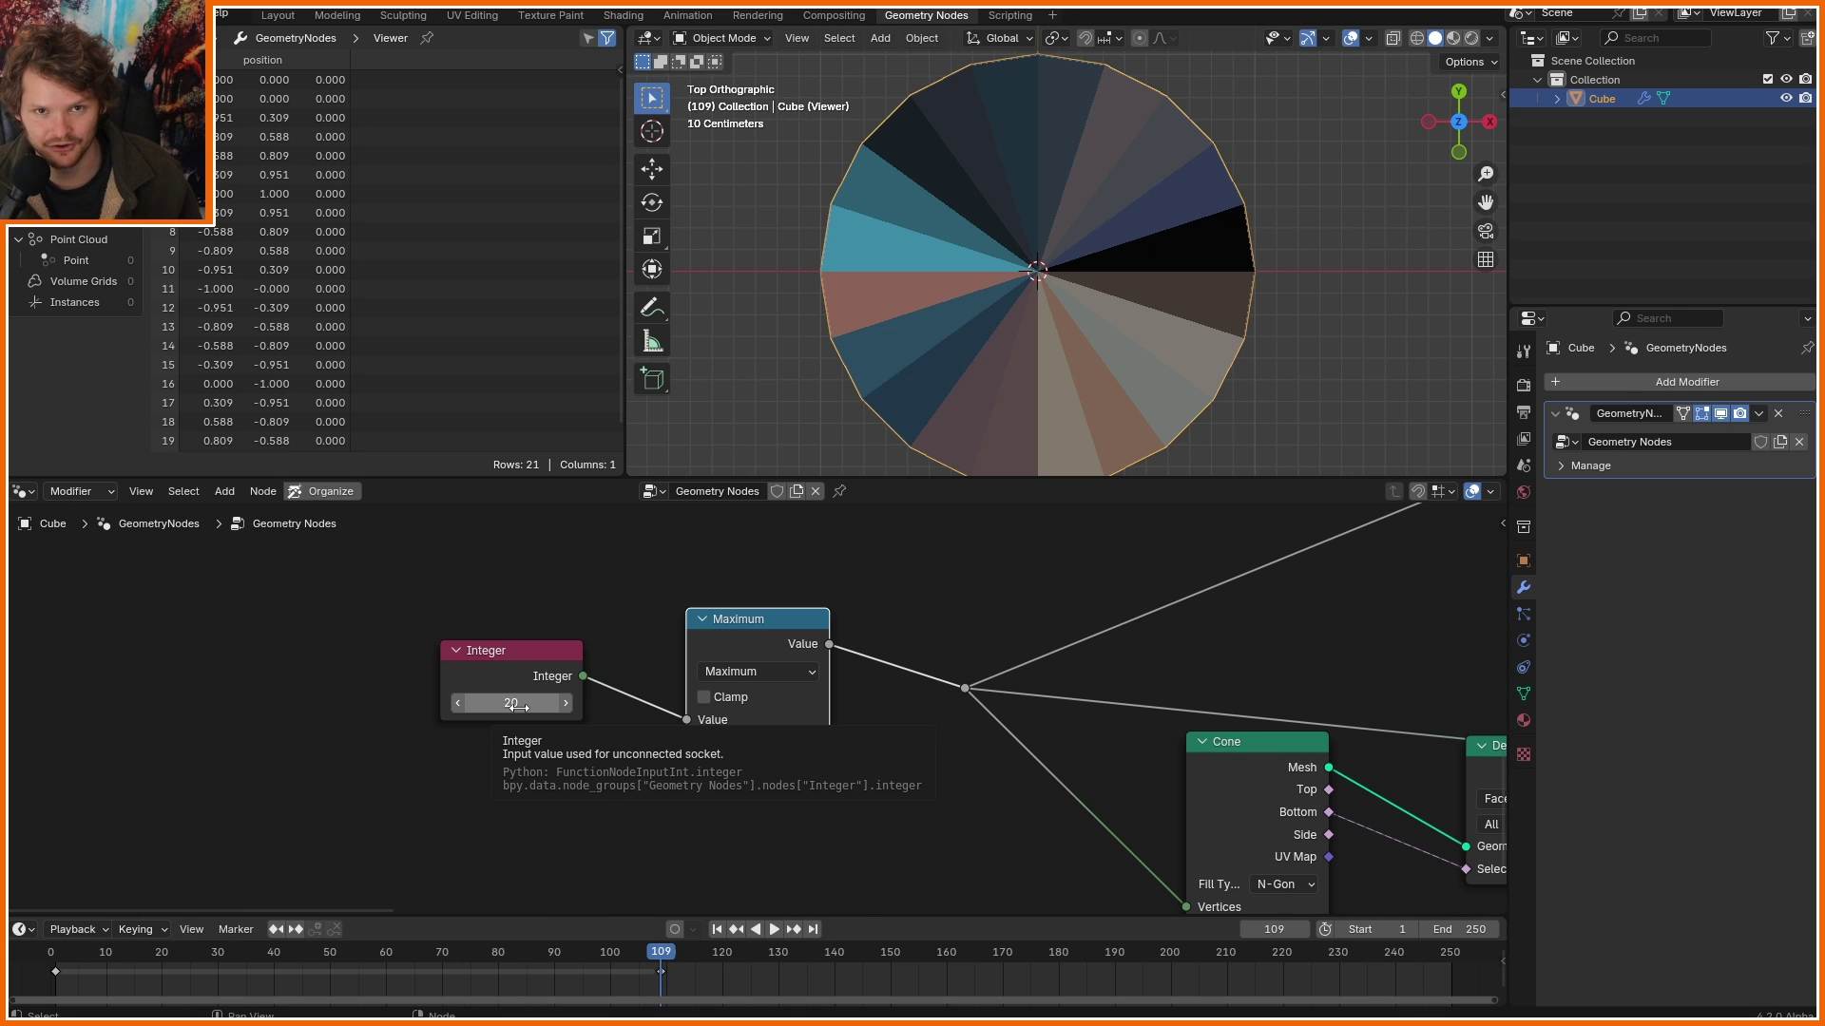
{"action": "left_click", "coordinate": [513, 706]}
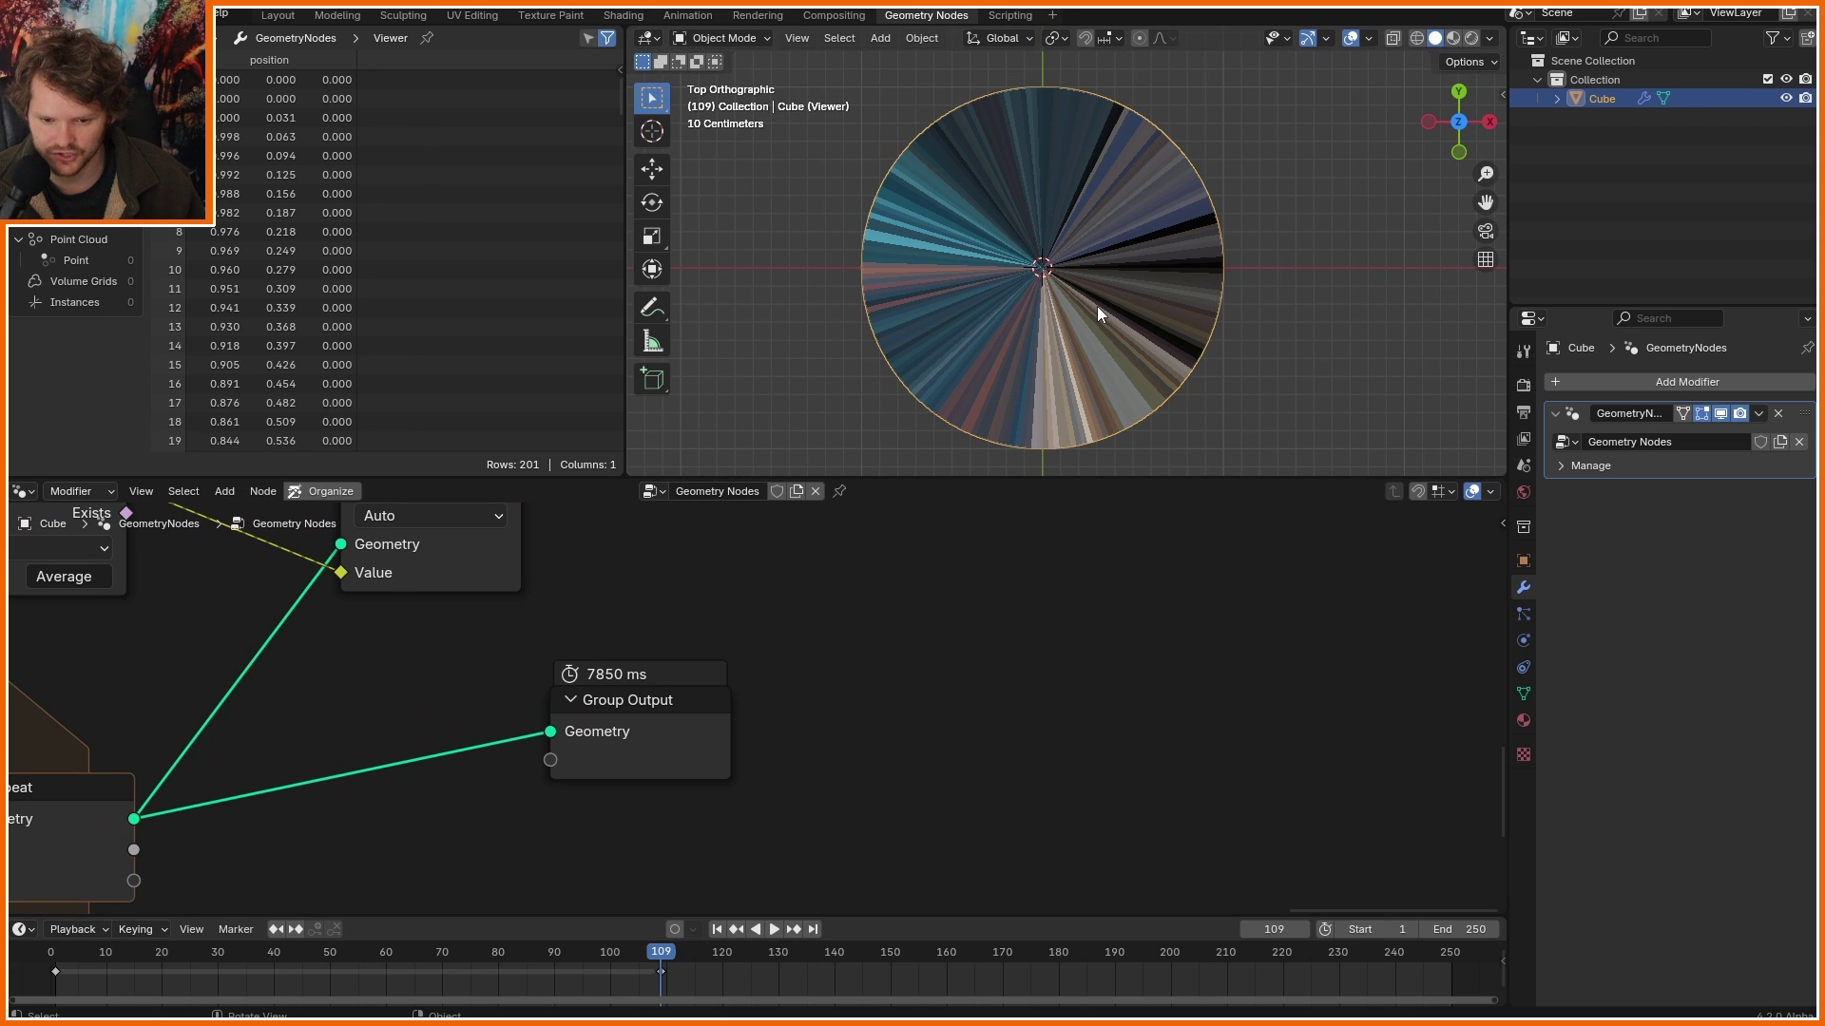
{"action": "scroll", "coordinate": [1097, 306], "scroll_direction": "up", "scroll_amount": 6}
{"action": "scroll", "coordinate": [597, 811], "scroll_direction": "down", "scroll_amount": 4}
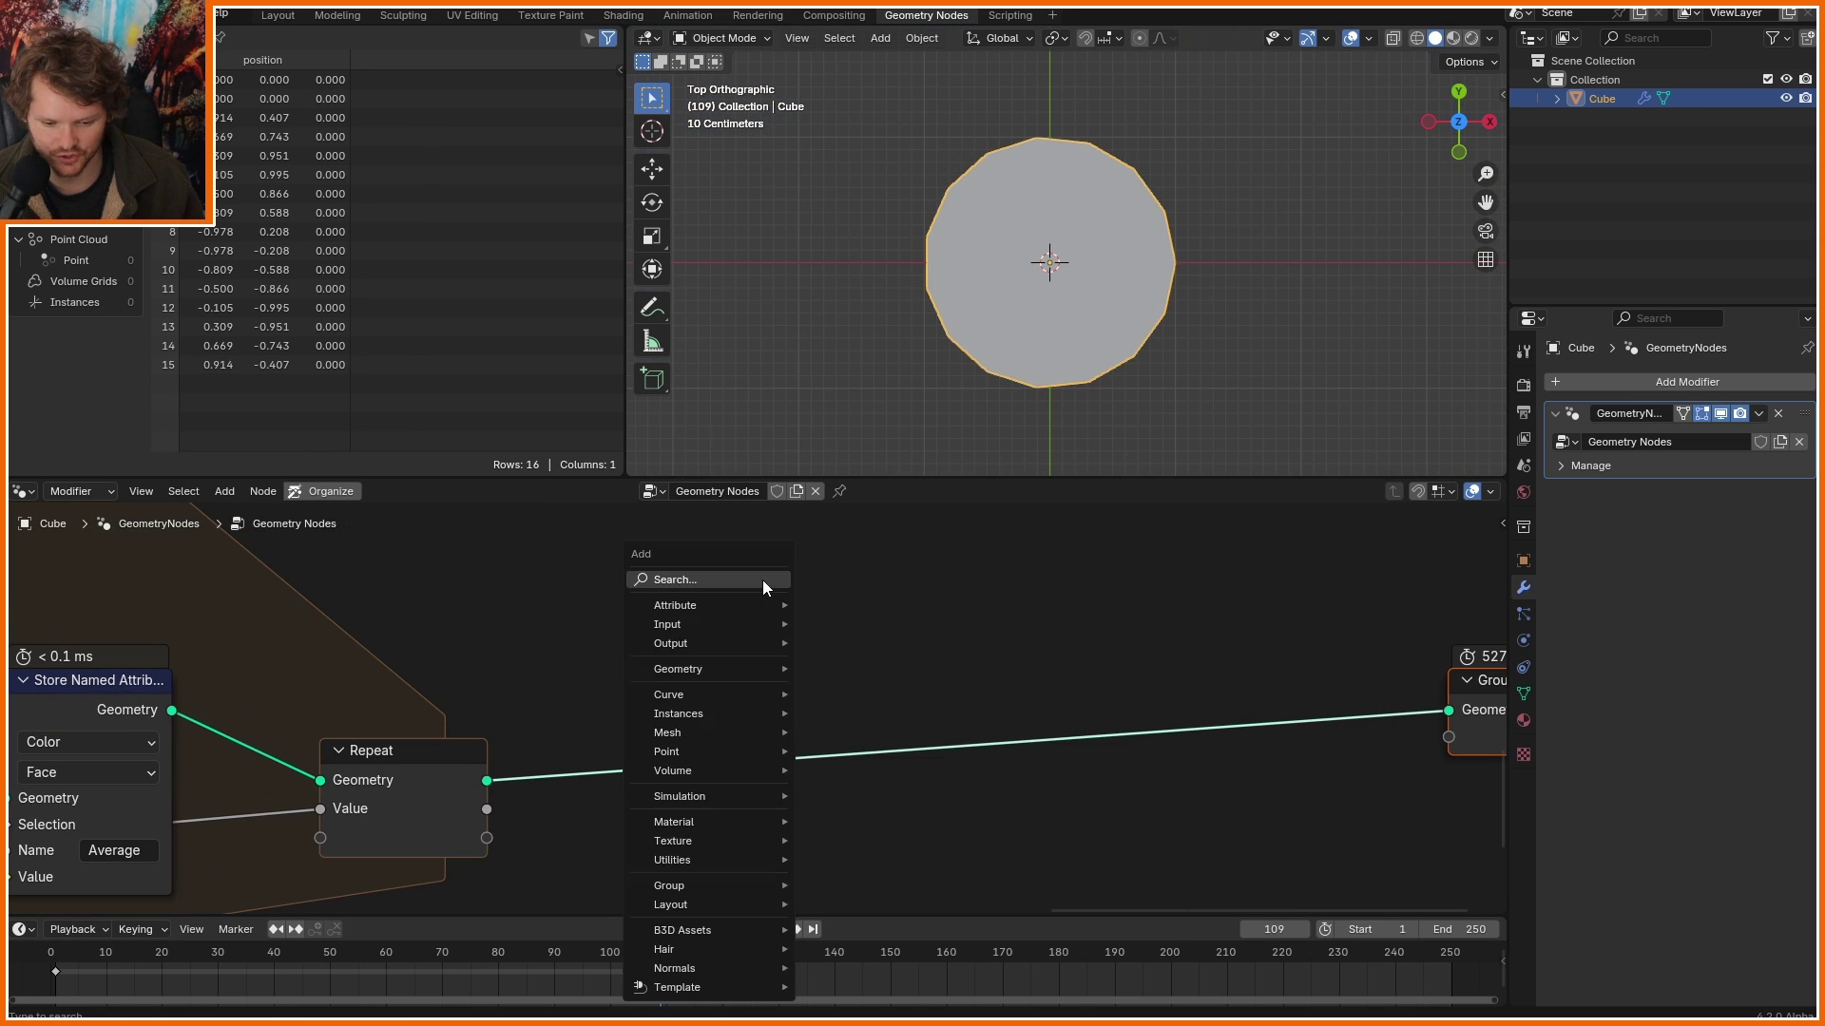
Insert a Set Material node between the repeat zone and Group Output and assign it the material named Material.
{"action": "type", "text": "set mat"}
{"action": "key", "text": "Return"}
{"action": "left_click", "coordinate": [897, 680]}
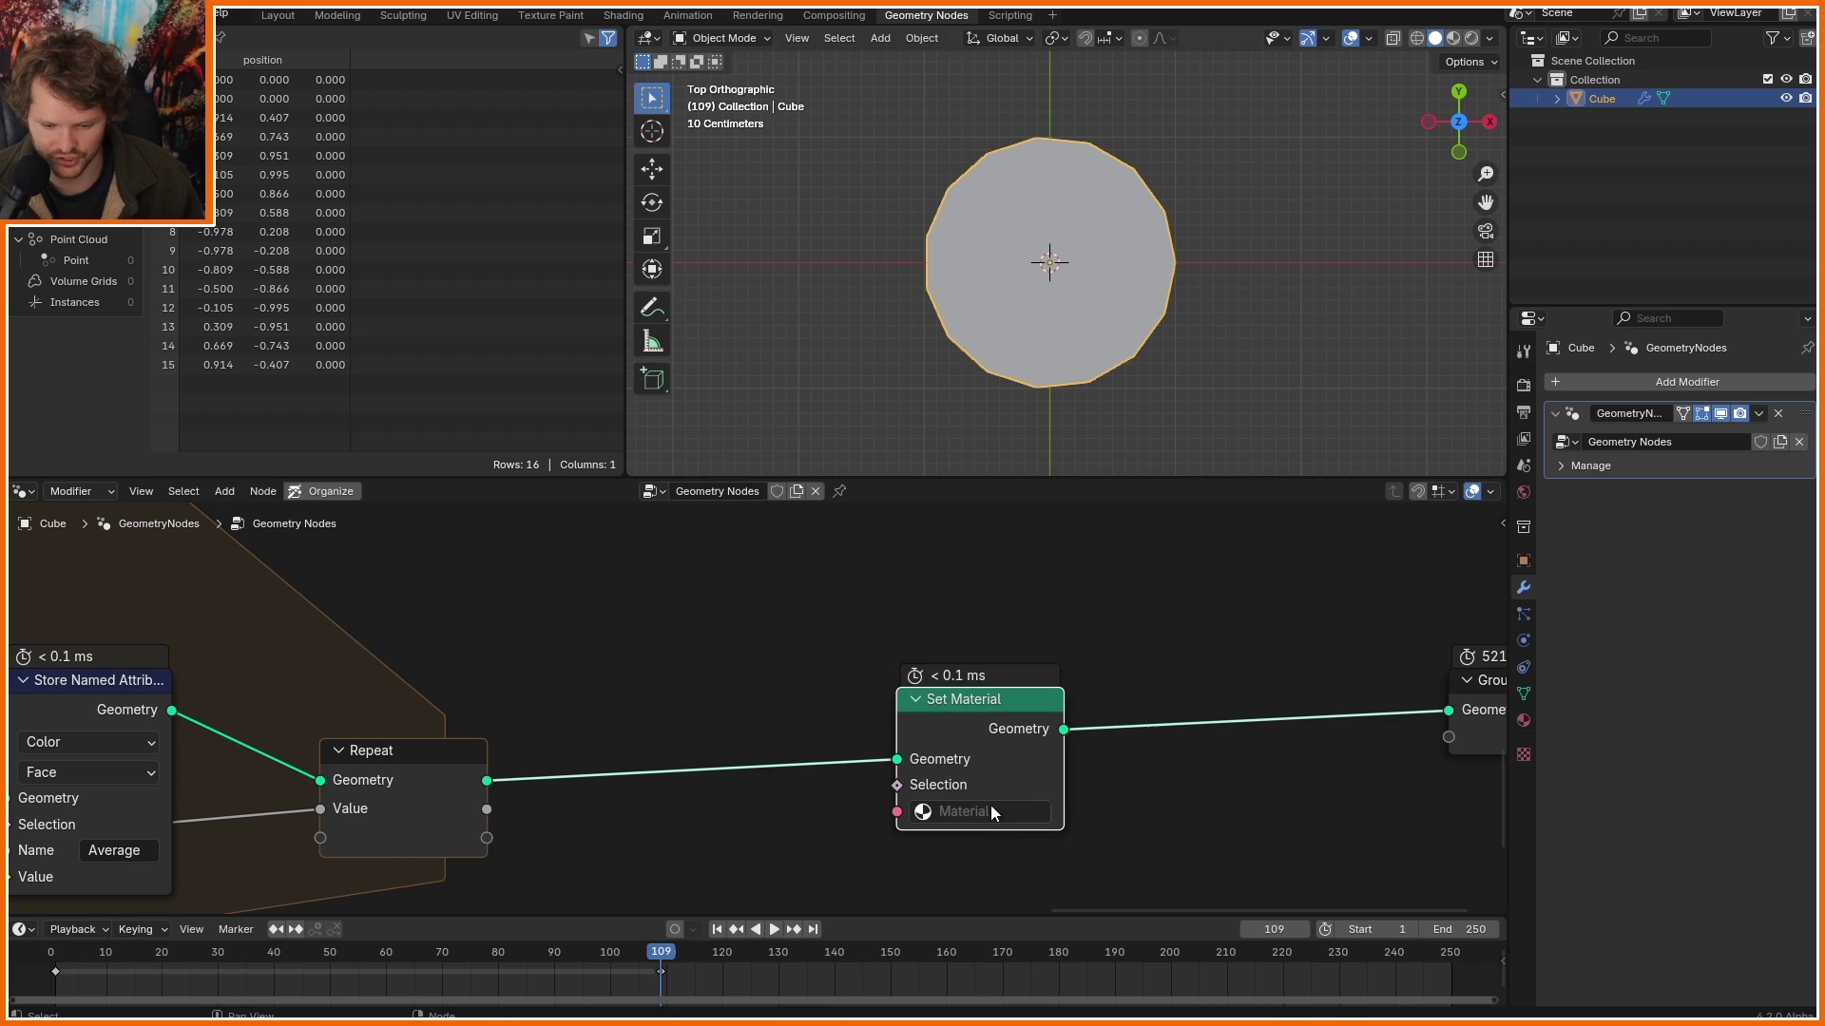
{"action": "left_click", "coordinate": [983, 813]}
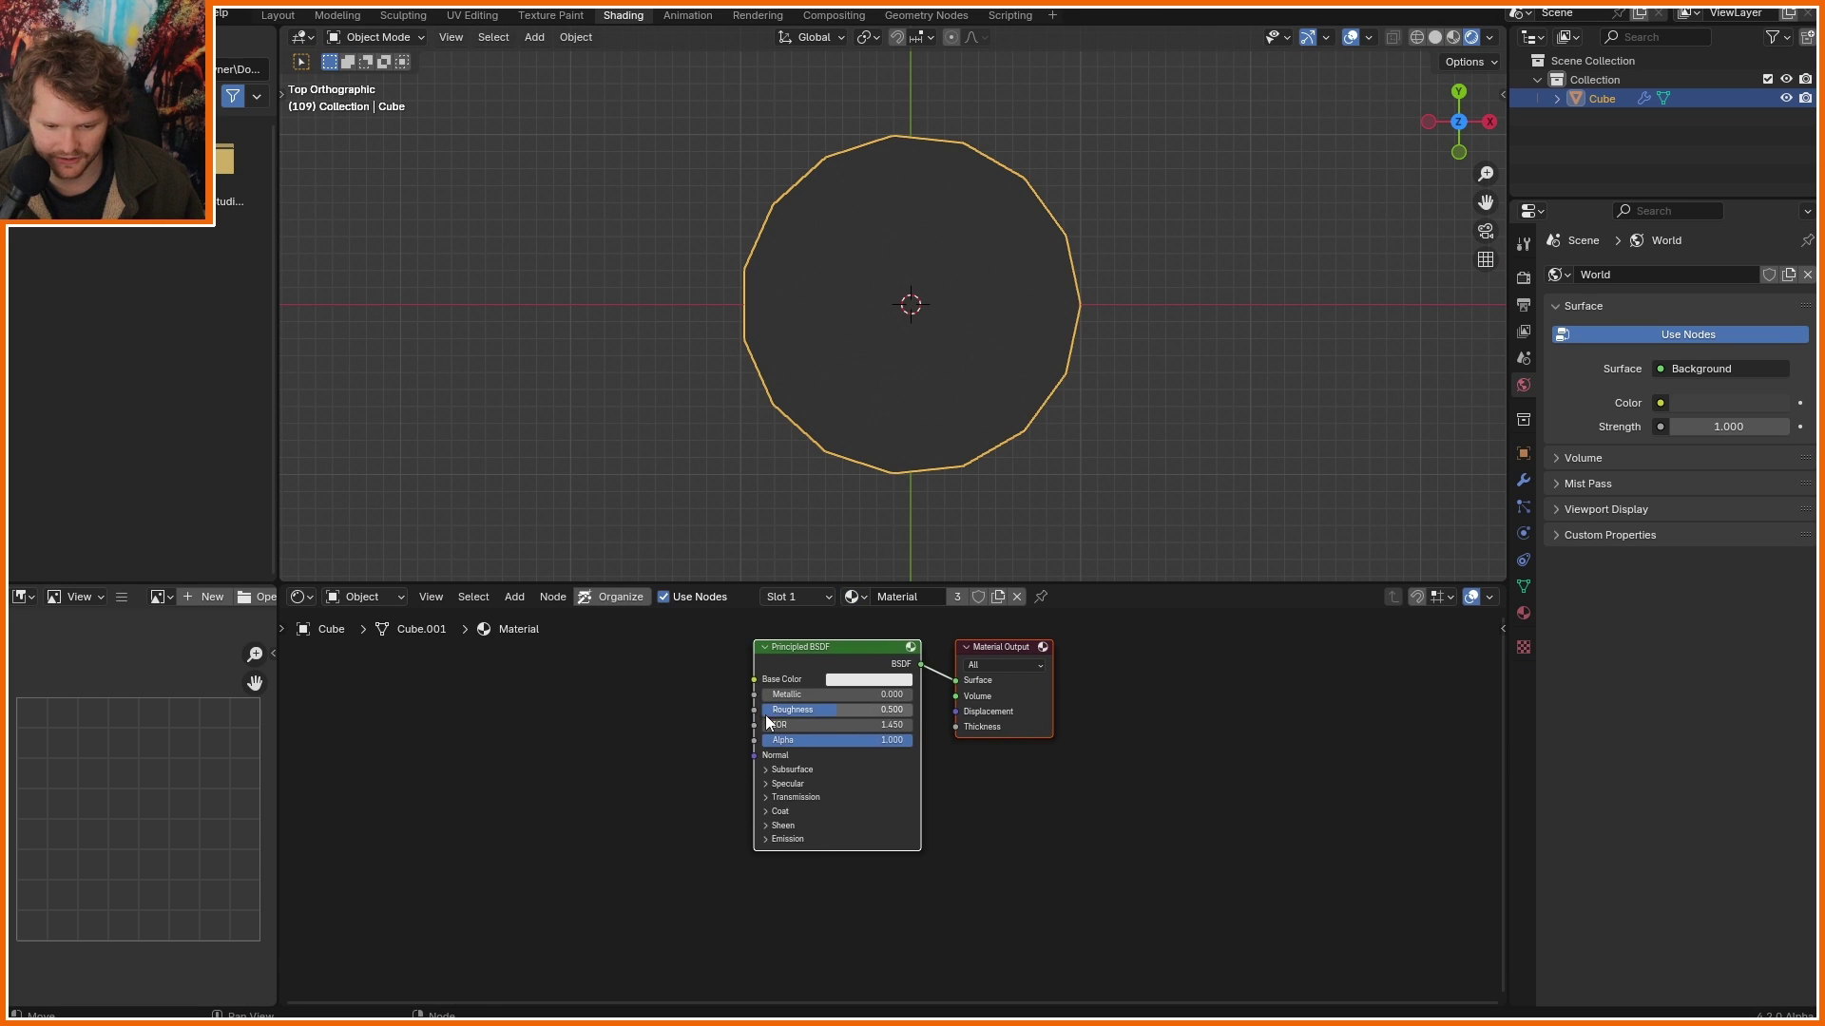
Replace the material's Principled BSDF with an Attribute node named Average that feeds the output surface.
{"action": "left_click", "coordinate": [766, 714]}
{"action": "left_click", "coordinate": [711, 772]}
{"action": "type", "text": "Average"}
{"action": "key", "text": "Return"}
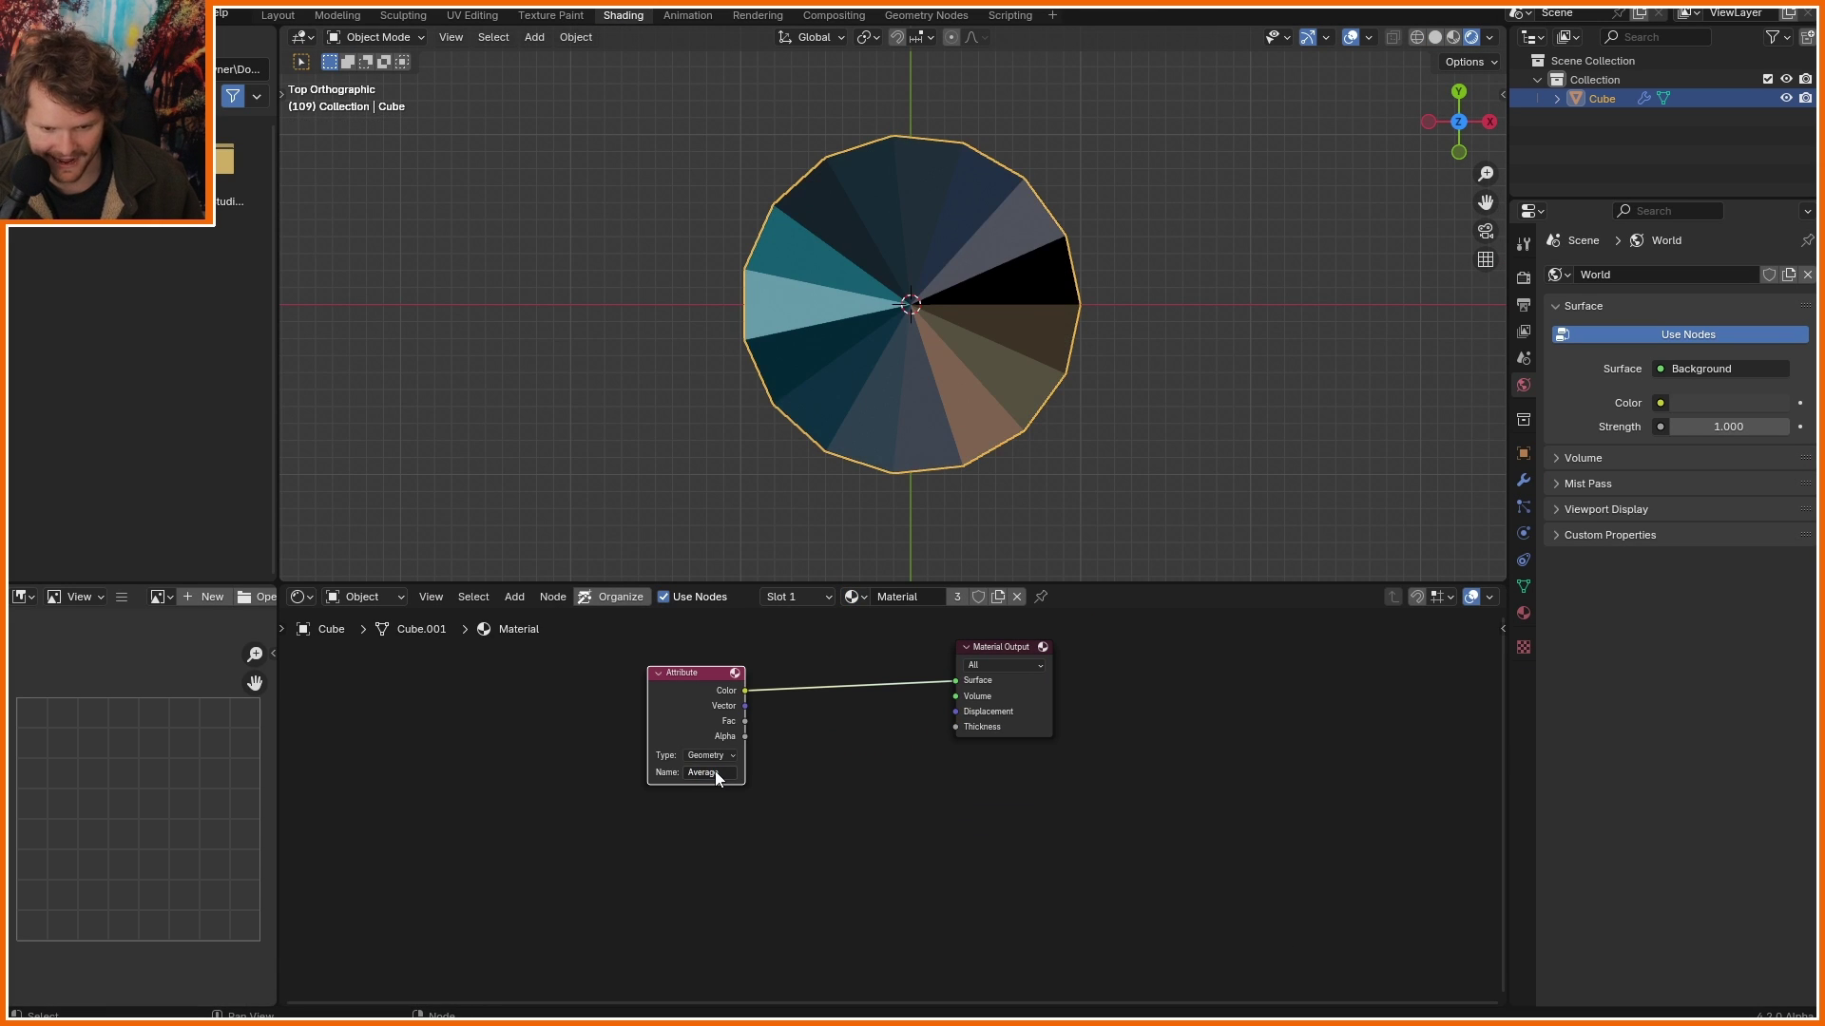